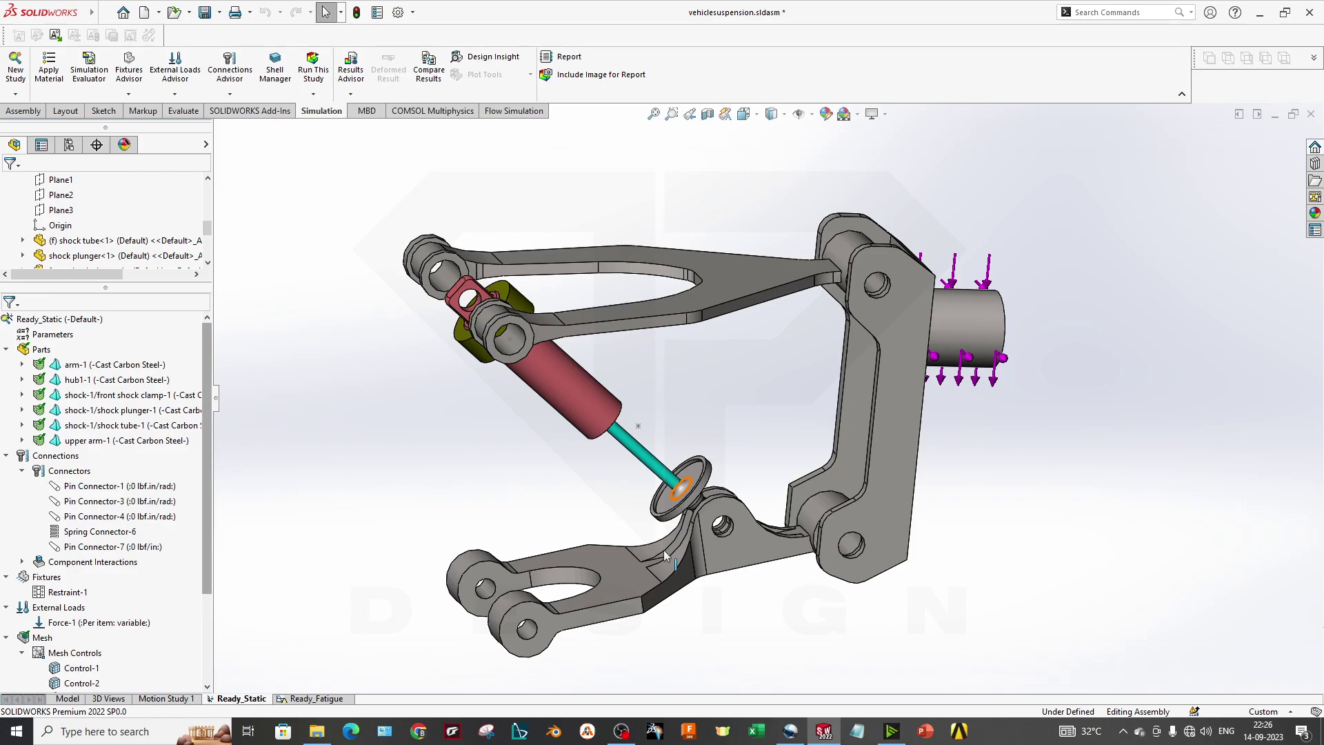
# Switch from the Ready_Static study to the assembly model without simulation symbols.
pyautogui.moveTo(783, 535); pyautogui.dragTo(742, 537, button='middle')
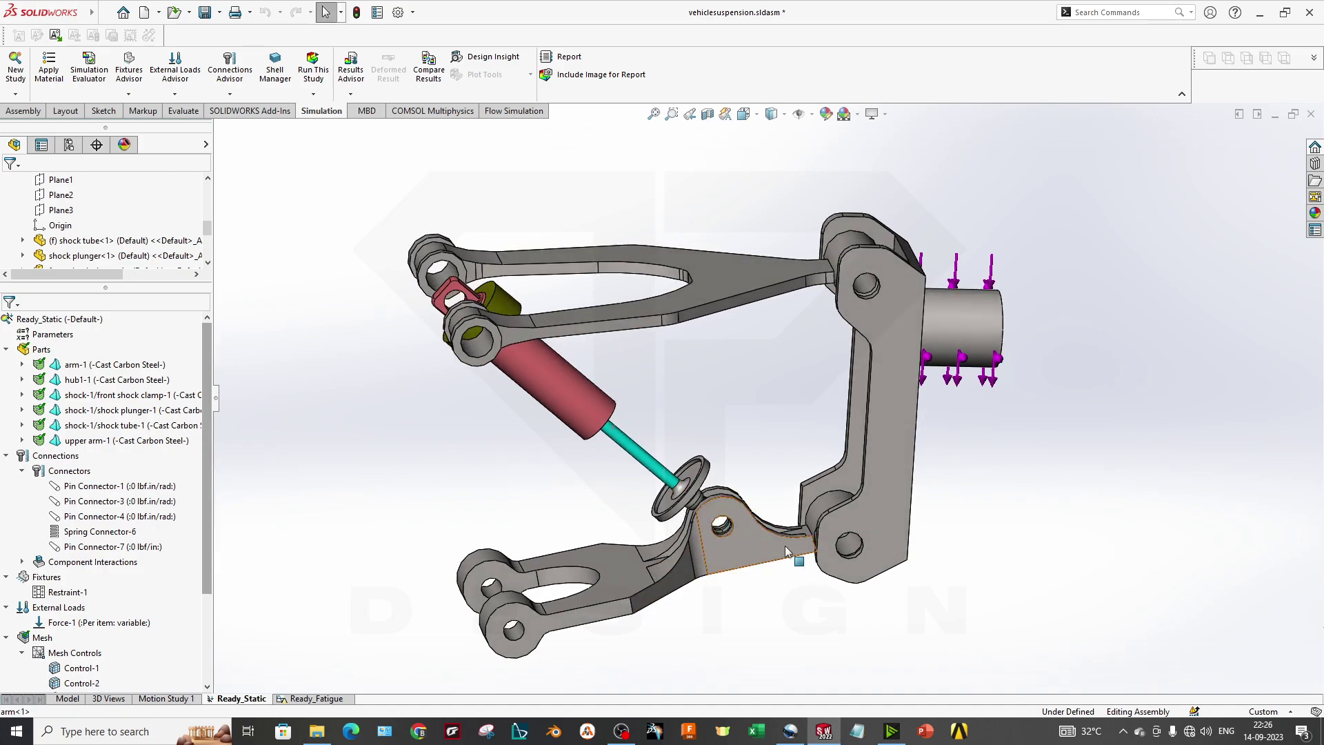
pyautogui.moveTo(800, 486); pyautogui.dragTo(812, 486, button='middle')
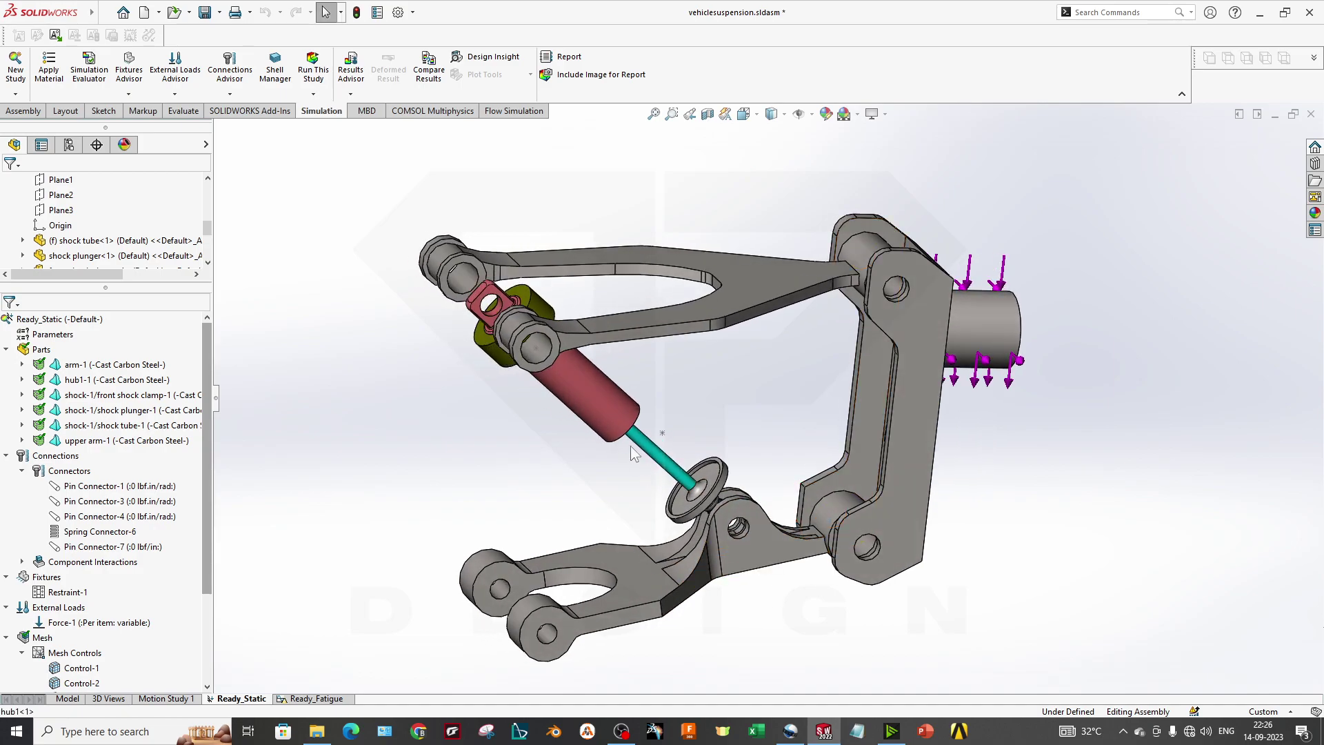
pyautogui.click(78, 699)
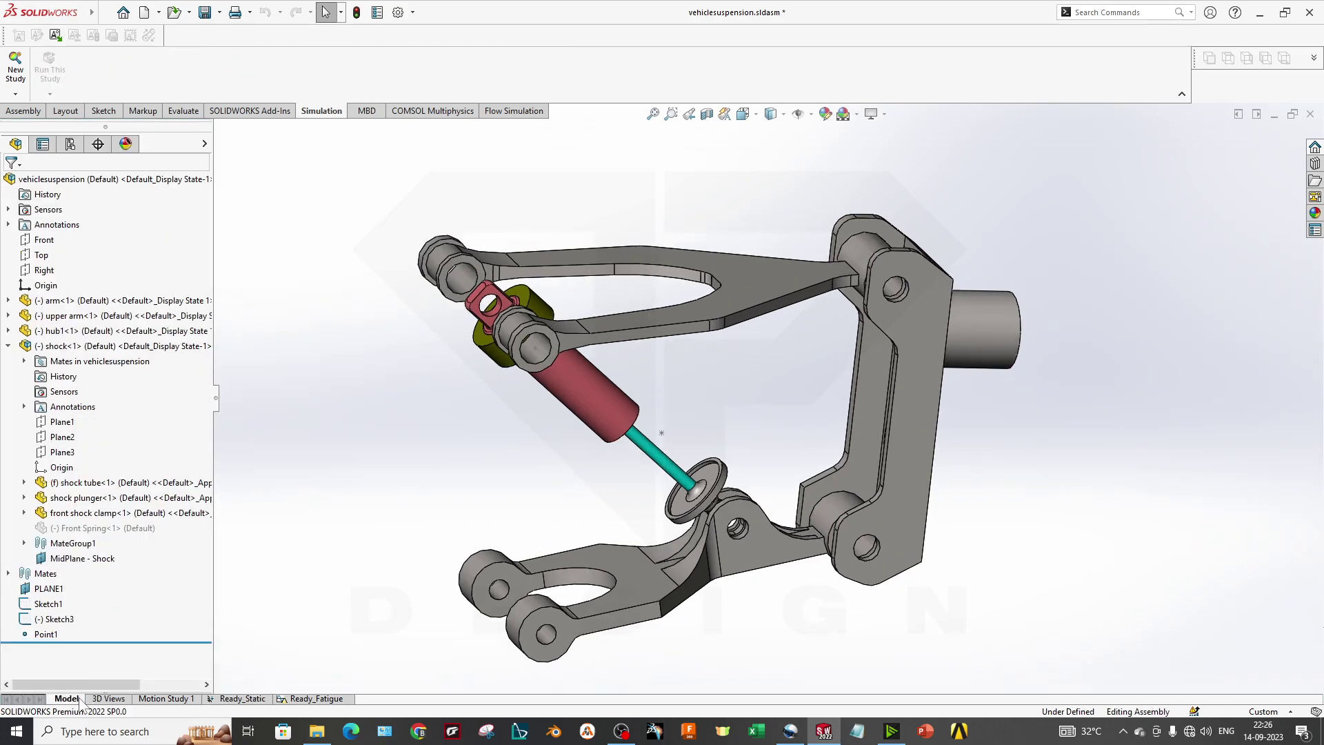
# Move the upper arm to test the linkage motion, and undo that movement.
pyautogui.click(707, 318)
pyautogui.click(727, 288)
pyautogui.moveTo(721, 384); pyautogui.dragTo(719, 469, button='middle')
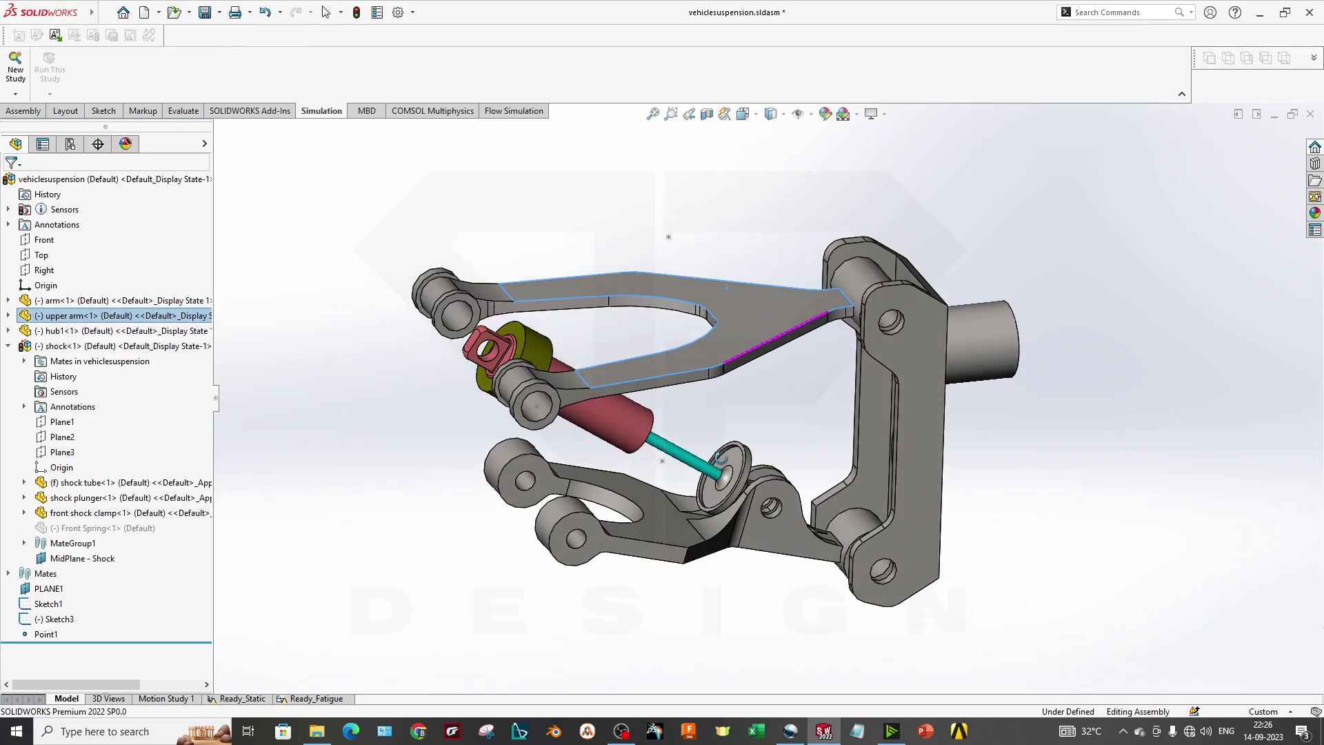
pyautogui.hotkey('ctrl', 'z')
# Examine the lower arm's shock bracket and the shock plunger above it from several angles.
pyautogui.click(714, 564)
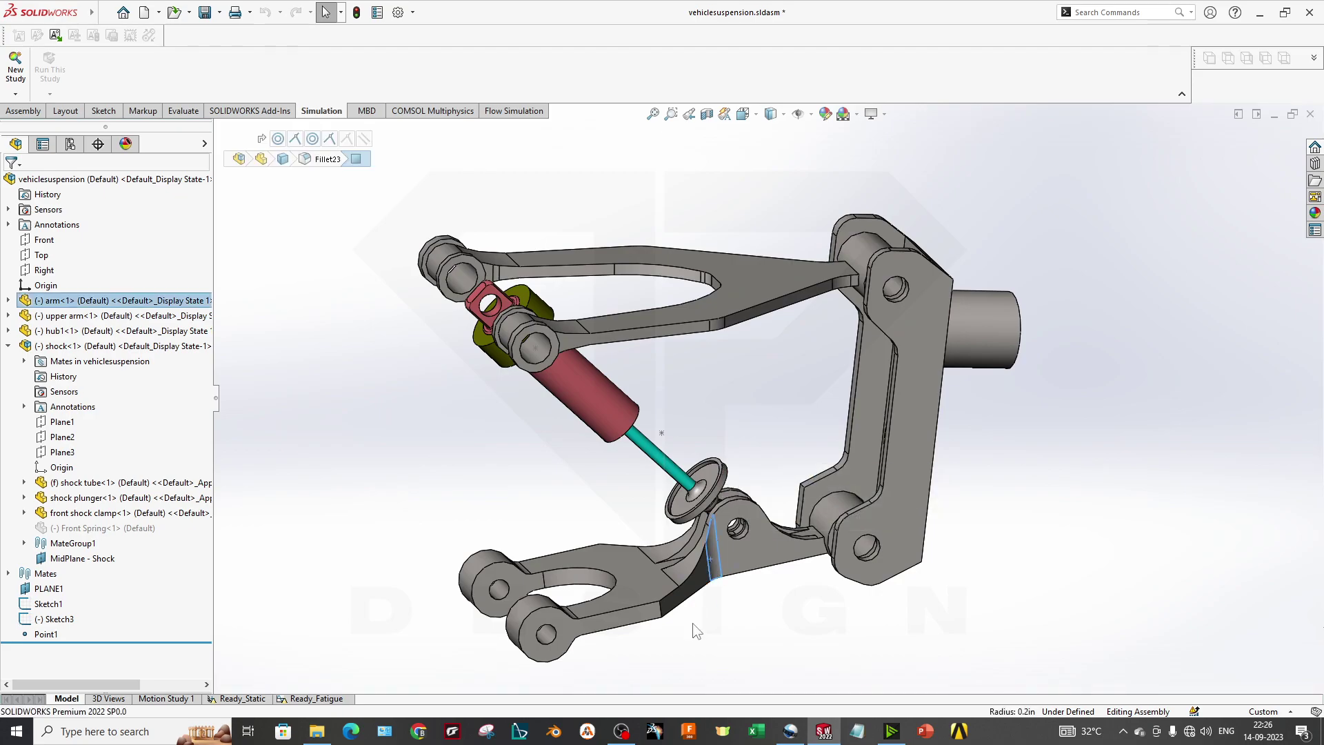
pyautogui.scroll(-6, 723, 502)
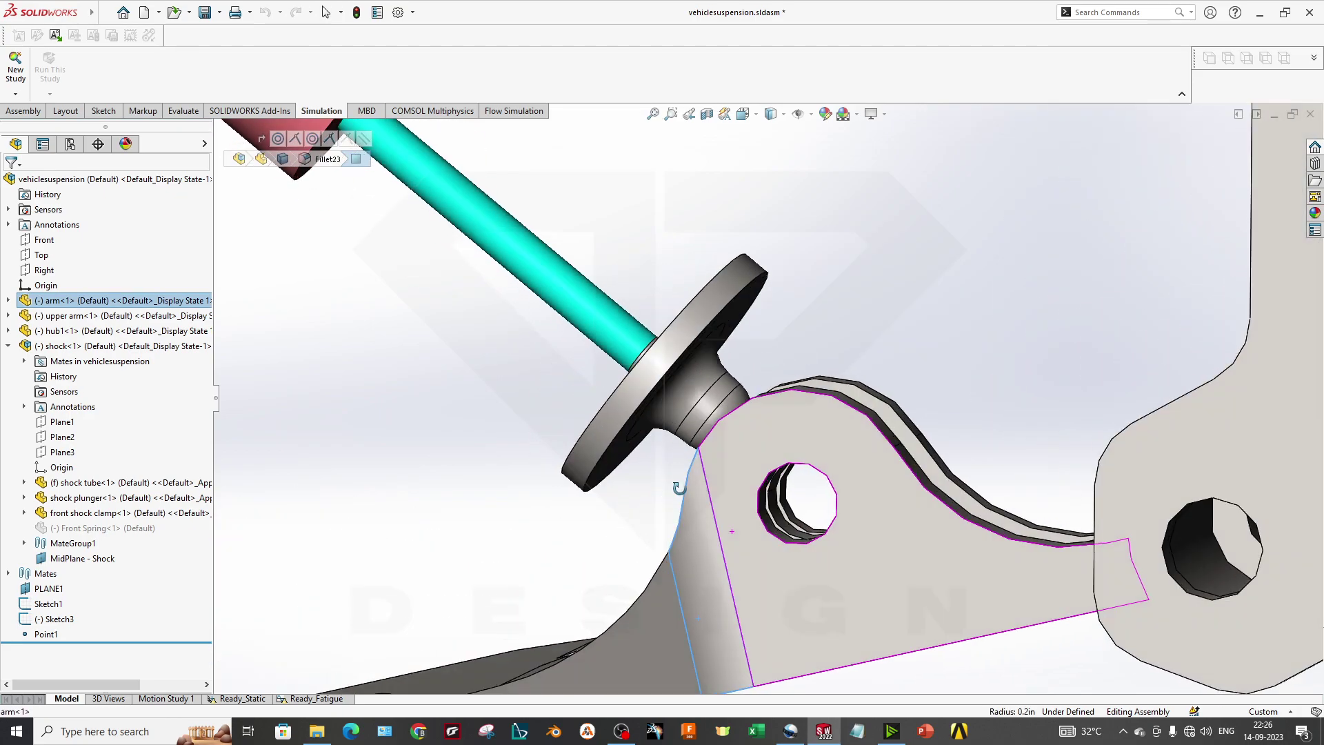
pyautogui.moveTo(679, 488); pyautogui.dragTo(735, 528, button='middle')
pyautogui.scroll(4, 718, 553)
pyautogui.scroll(2, 743, 524)
pyautogui.scroll(-3, 804, 534)
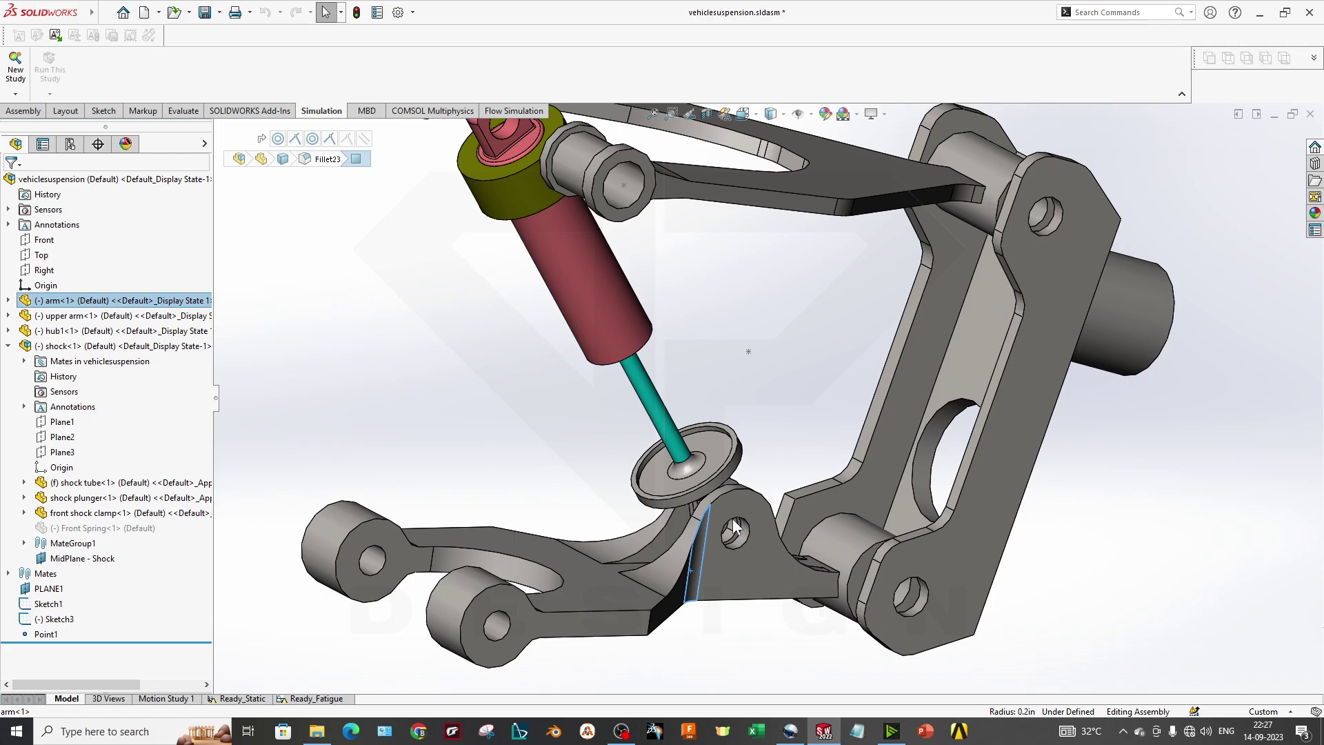
pyautogui.scroll(3, 733, 519)
pyautogui.scroll(-2, 752, 482)
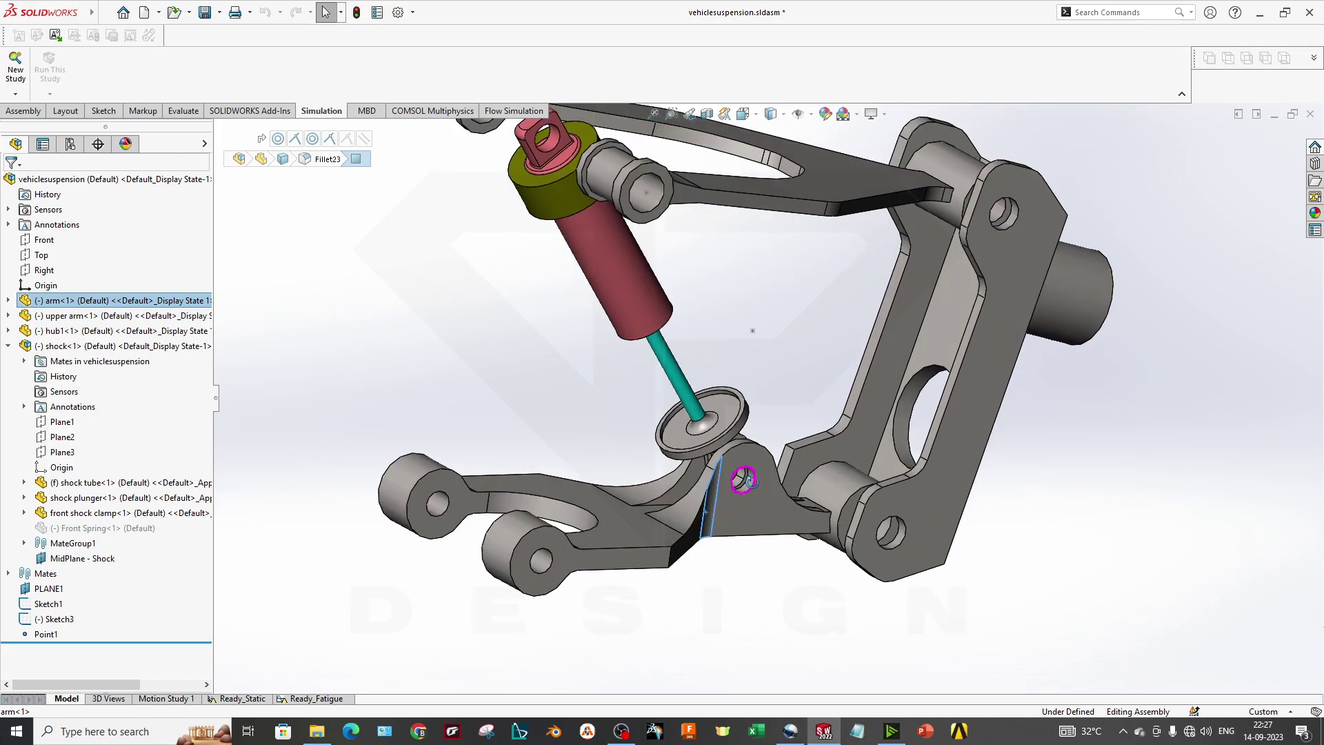
pyautogui.moveTo(745, 473); pyautogui.dragTo(761, 591, button='middle')
pyautogui.click(742, 593)
pyautogui.moveTo(632, 341)
pyautogui.mouseDown(button='middle')
pyautogui.moveTo(692, 467)
pyautogui.moveTo(640, 346)
pyautogui.mouseUp(button='middle')
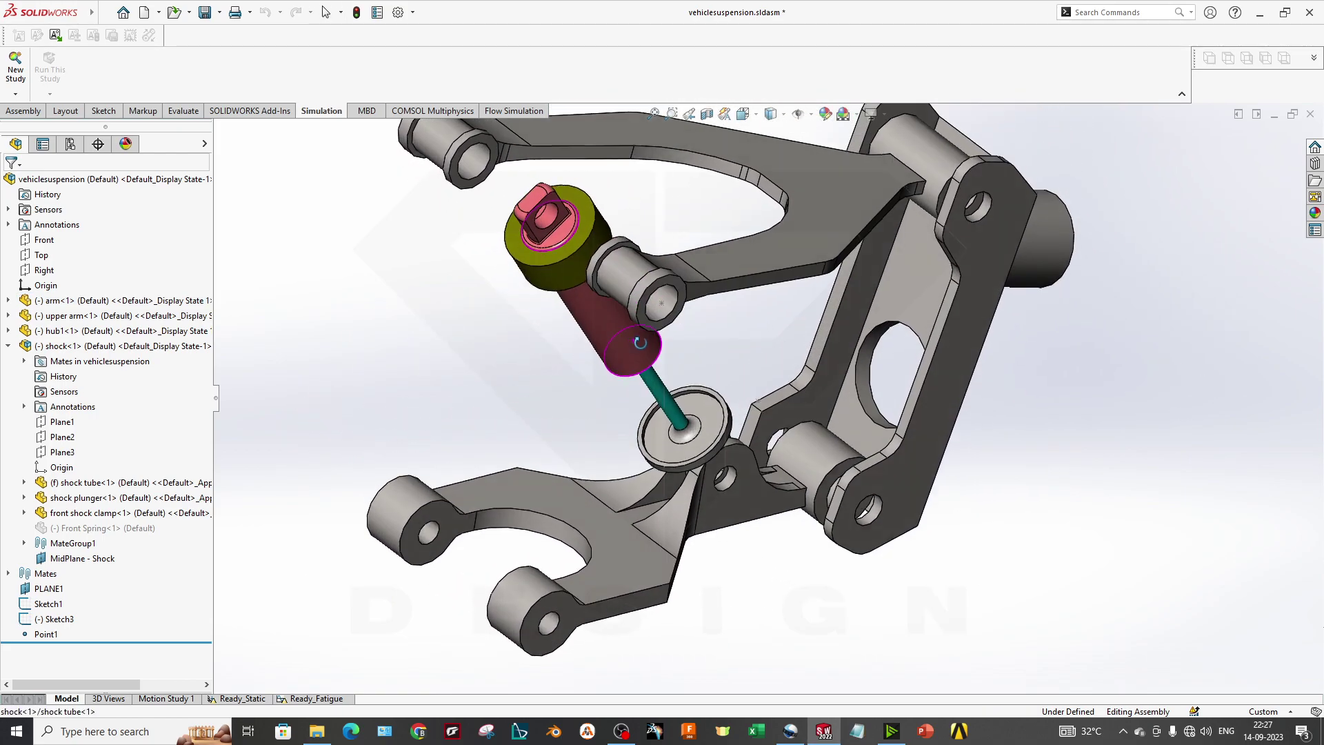
# Examine the hub, the lower arm and the shock tube in the suspension assembly.
pyautogui.scroll(3, 643, 345)
pyautogui.moveTo(850, 426); pyautogui.dragTo(817, 392, button='middle')
pyautogui.scroll(-6, 818, 392)
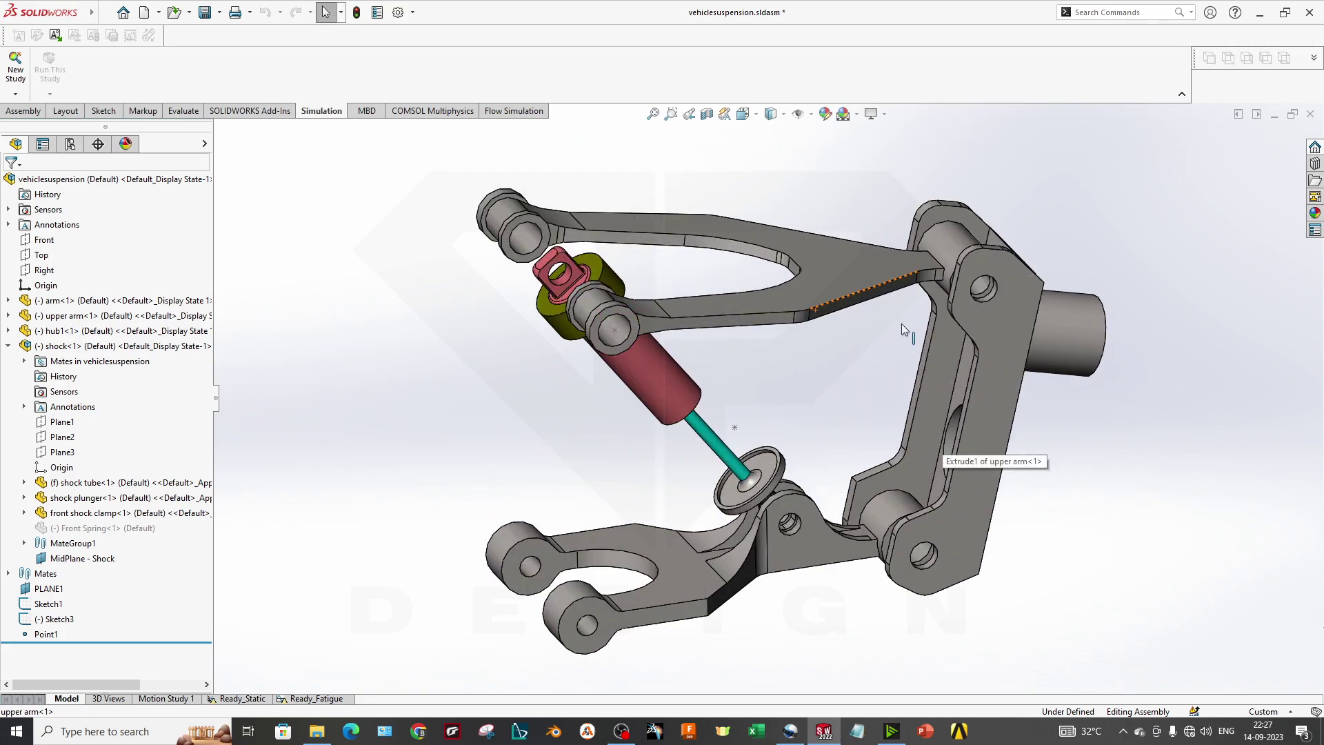
pyautogui.click(1019, 392)
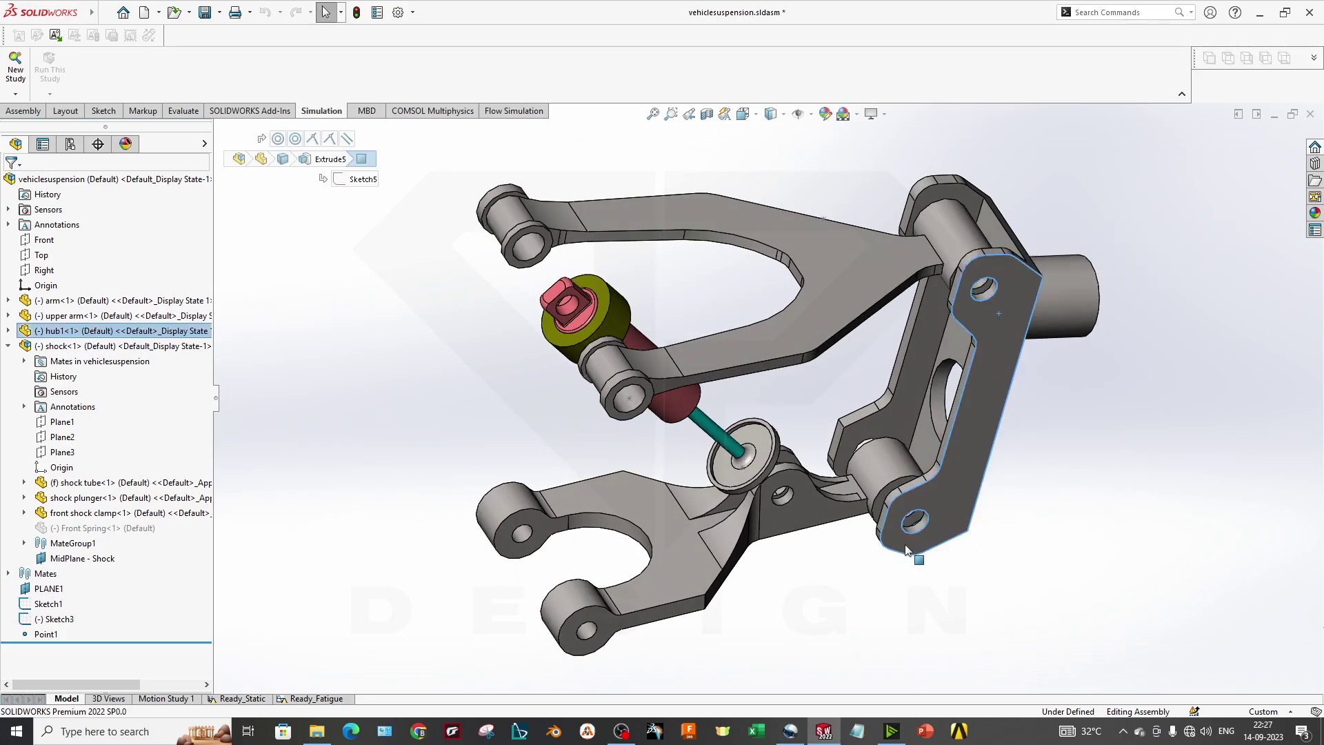
pyautogui.keyDown('ctrl'); pyautogui.moveTo(987, 483); pyautogui.dragTo(868, 512, button='middle'); pyautogui.keyUp('ctrl')
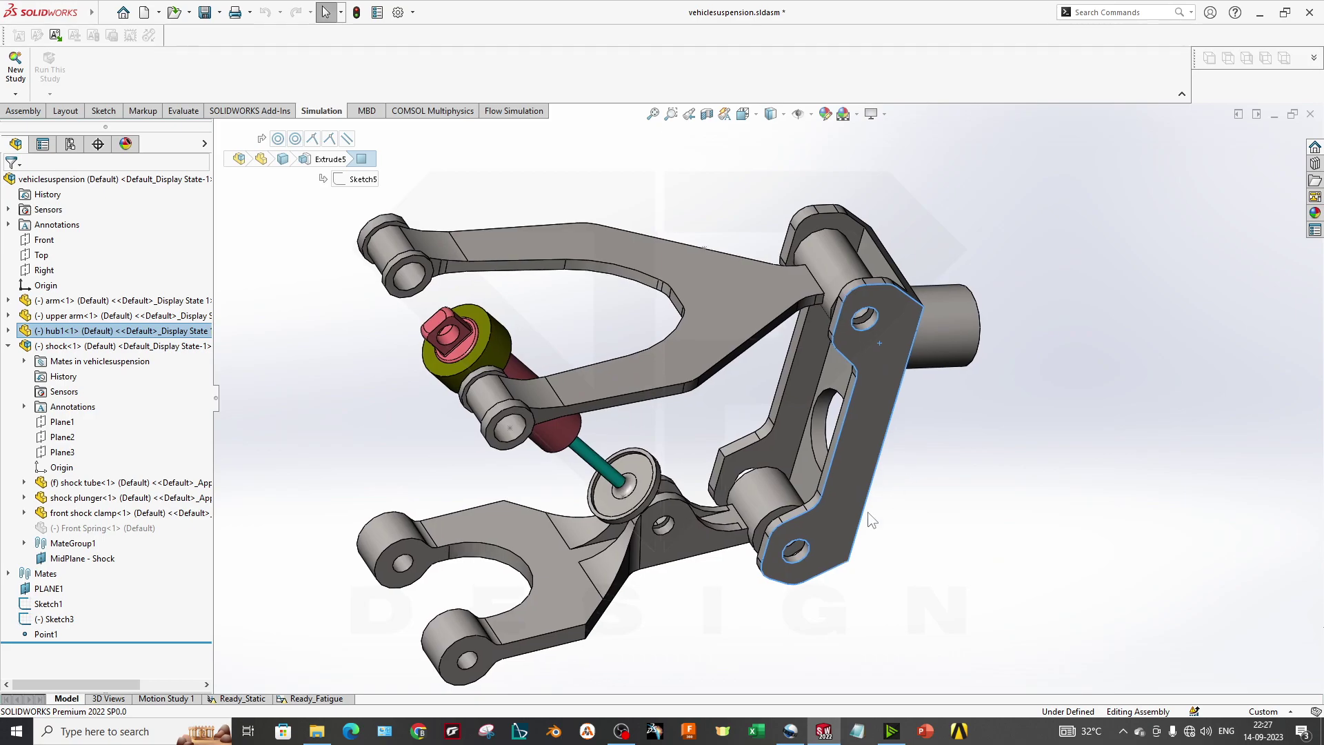
pyautogui.click(643, 546)
pyautogui.moveTo(644, 546); pyautogui.dragTo(546, 416, button='middle')
pyautogui.click(526, 386)
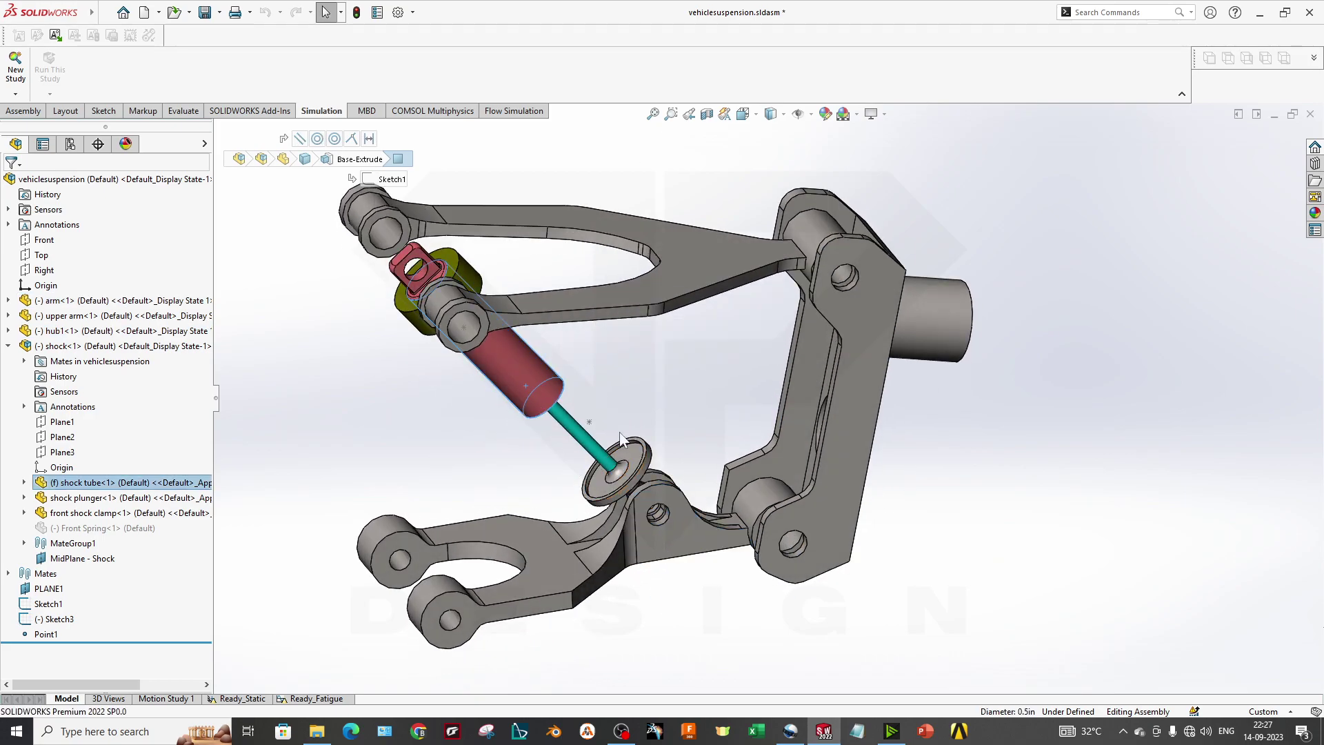
pyautogui.scroll(2, 586, 463)
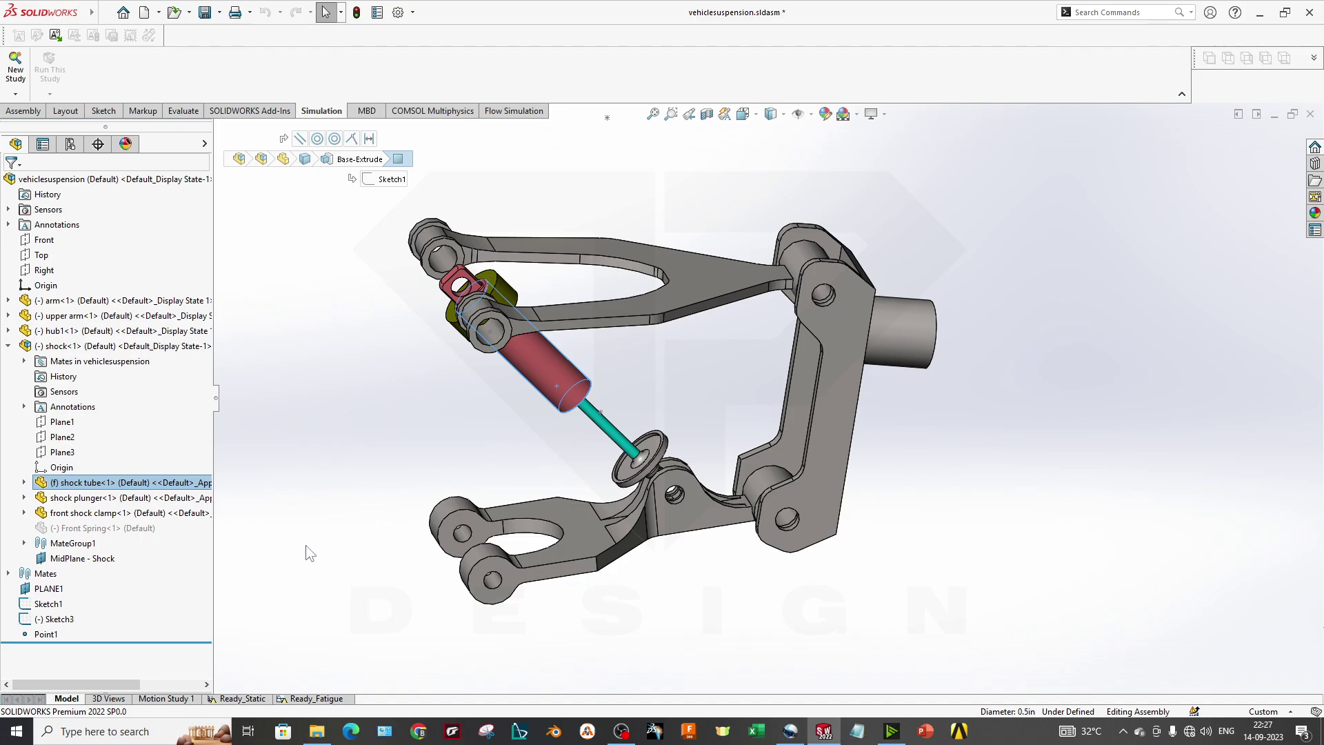
# Open the Ready_Static study and examine the suspension assembly with its applied loads.
pyautogui.click(259, 699)
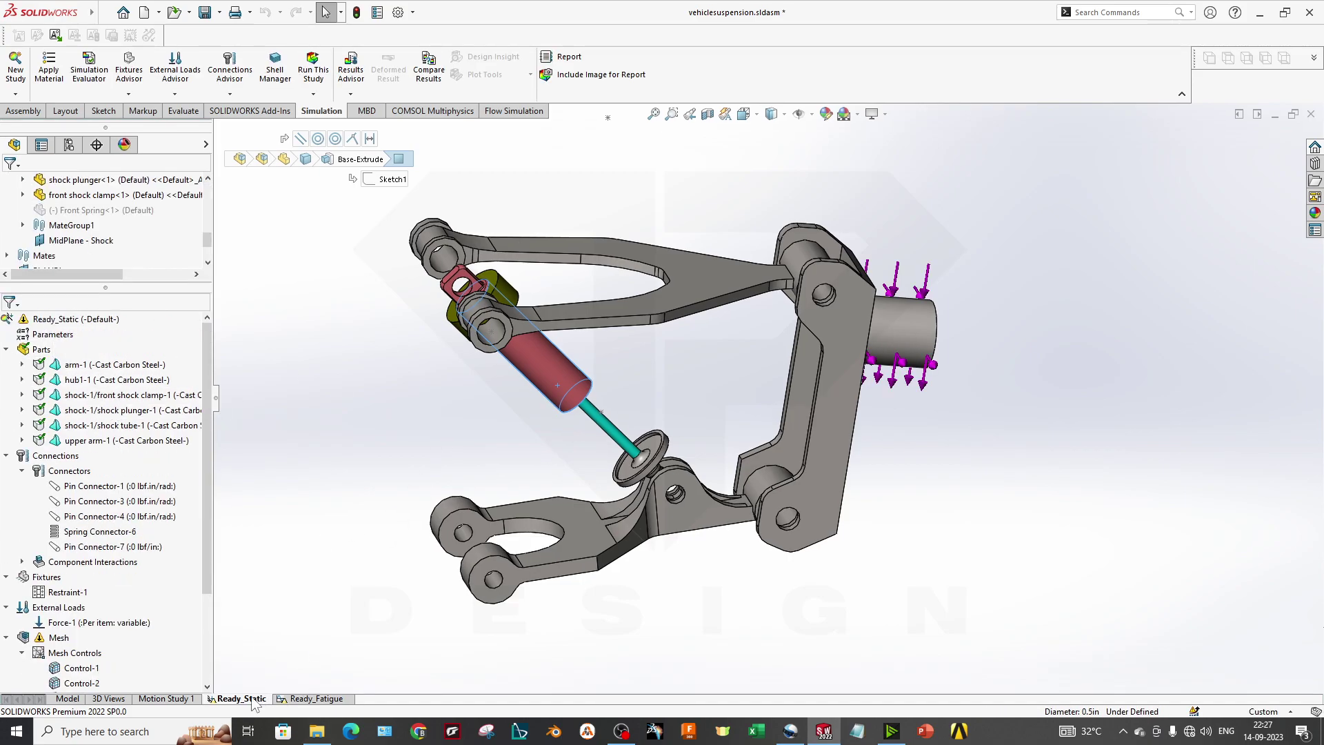
pyautogui.click(355, 537)
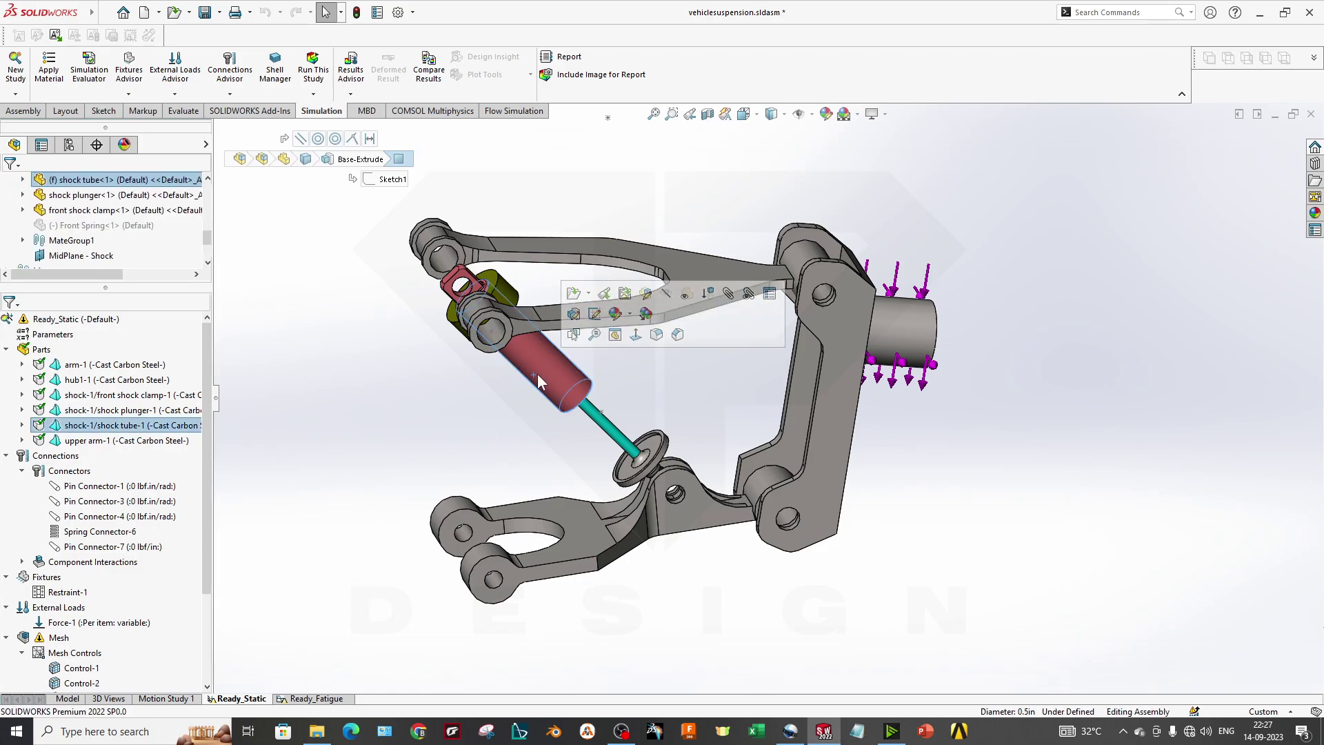
pyautogui.moveTo(639, 492); pyautogui.dragTo(591, 475, button='middle')
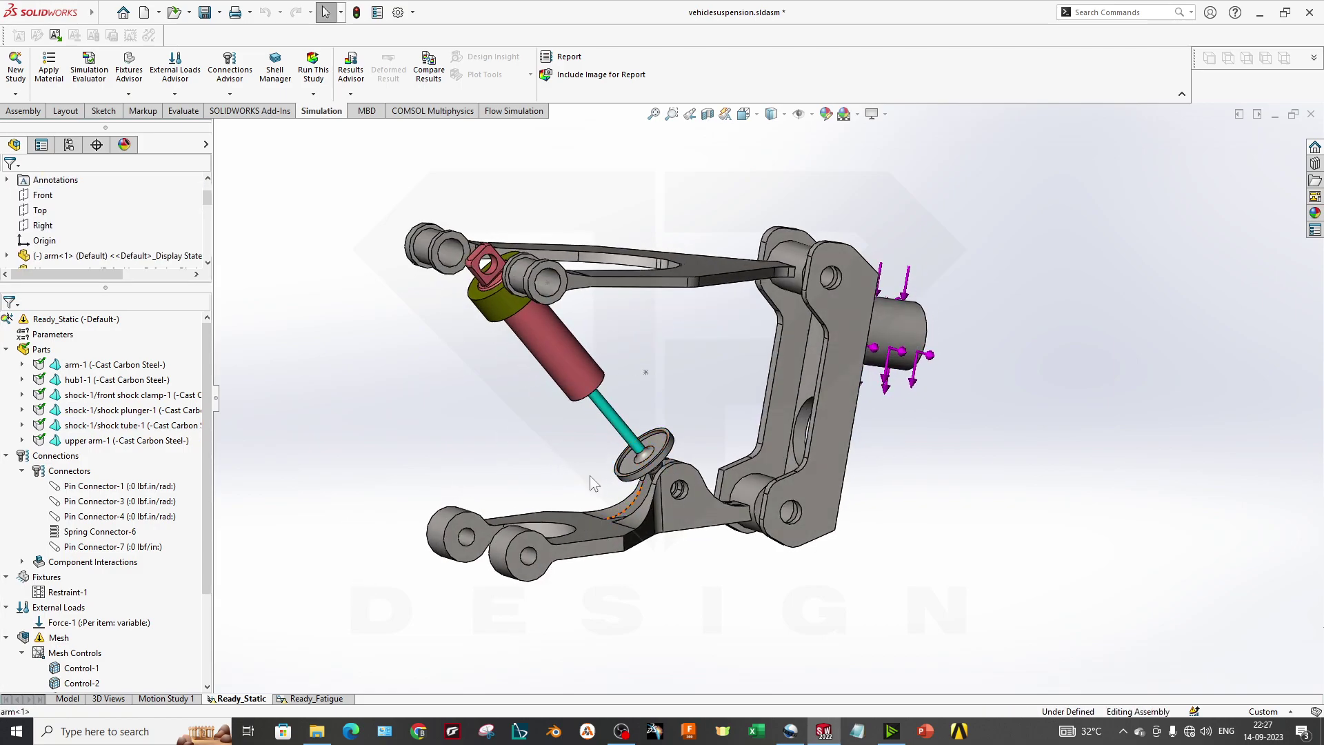
pyautogui.scroll(-1, 720, 452)
pyautogui.scroll(1, 650, 440)
pyautogui.scroll(-1, 650, 440)
pyautogui.moveTo(661, 431); pyautogui.dragTo(650, 456, button='middle')
pyautogui.scroll(1, 695, 476)
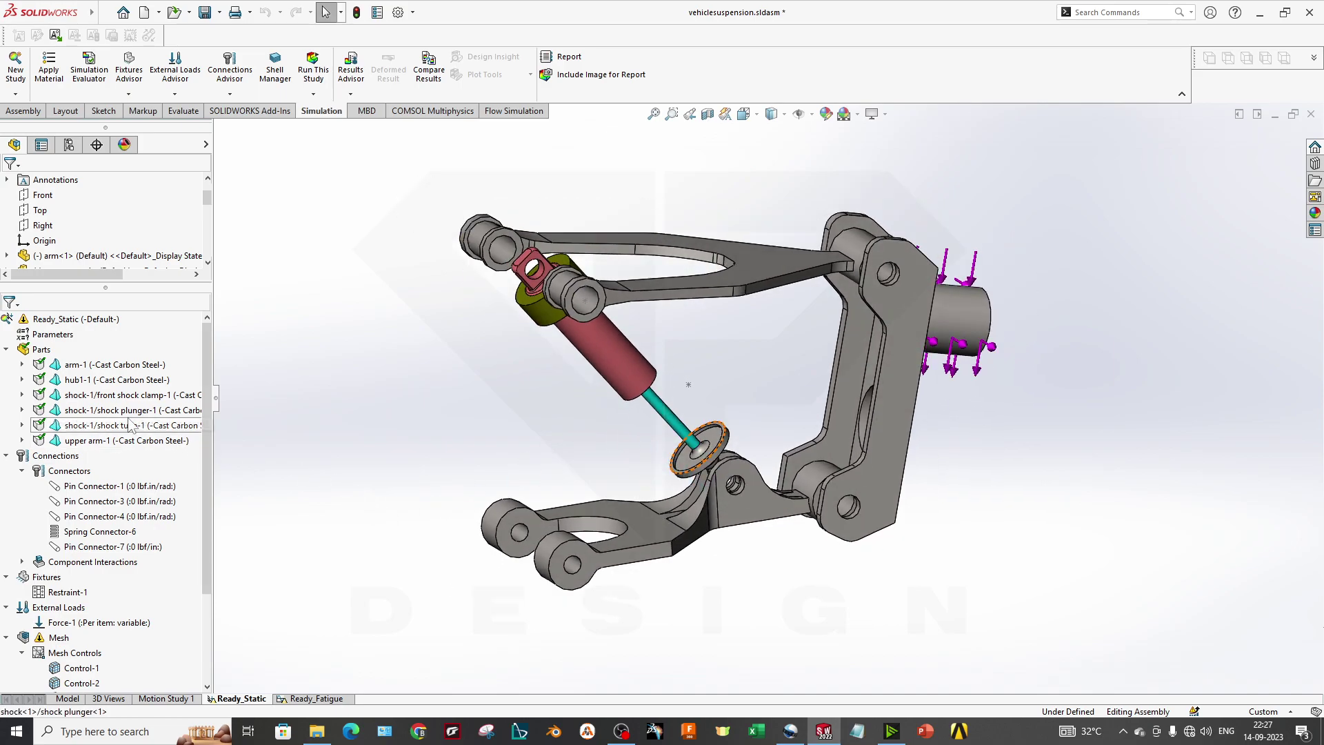
# Widen the study tree and highlight the arm-1 and upper arm-1 parts to check their assigned materials.
pyautogui.click(115, 364)
pyautogui.moveTo(215, 403); pyautogui.dragTo(305, 401)
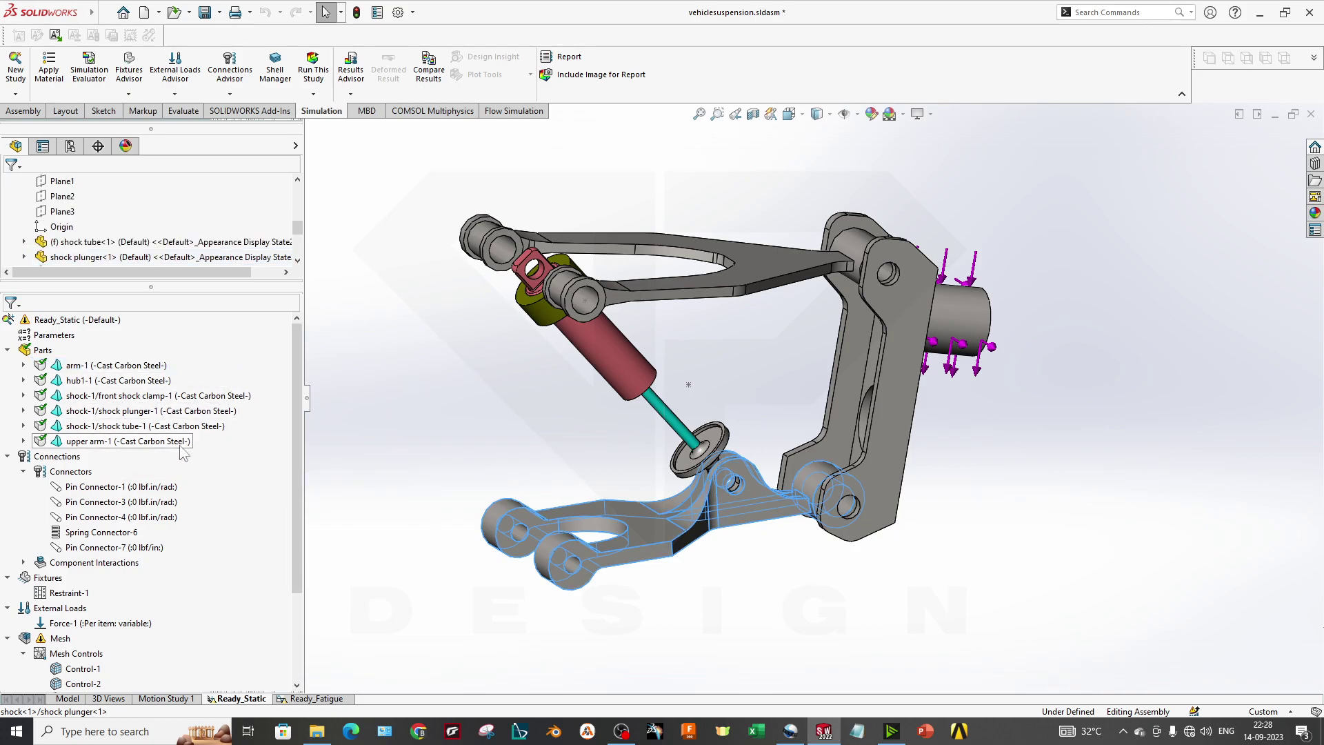
pyautogui.click(160, 442)
pyautogui.moveTo(793, 596); pyautogui.dragTo(734, 556, button='middle')
pyautogui.moveTo(774, 489); pyautogui.dragTo(775, 530, button='middle')
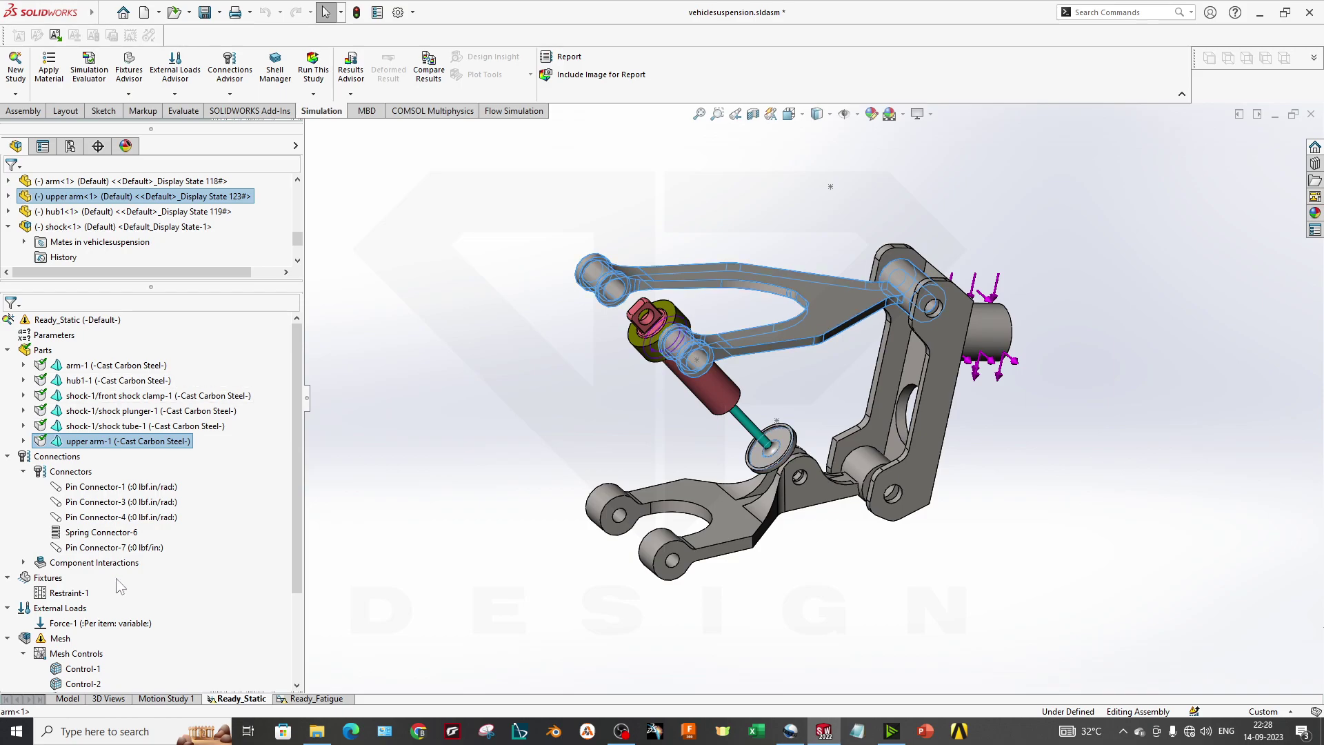
# Select Pin Connector-1 in the study and examine its connection settings and location on the assembly.
pyautogui.moveTo(155, 491)
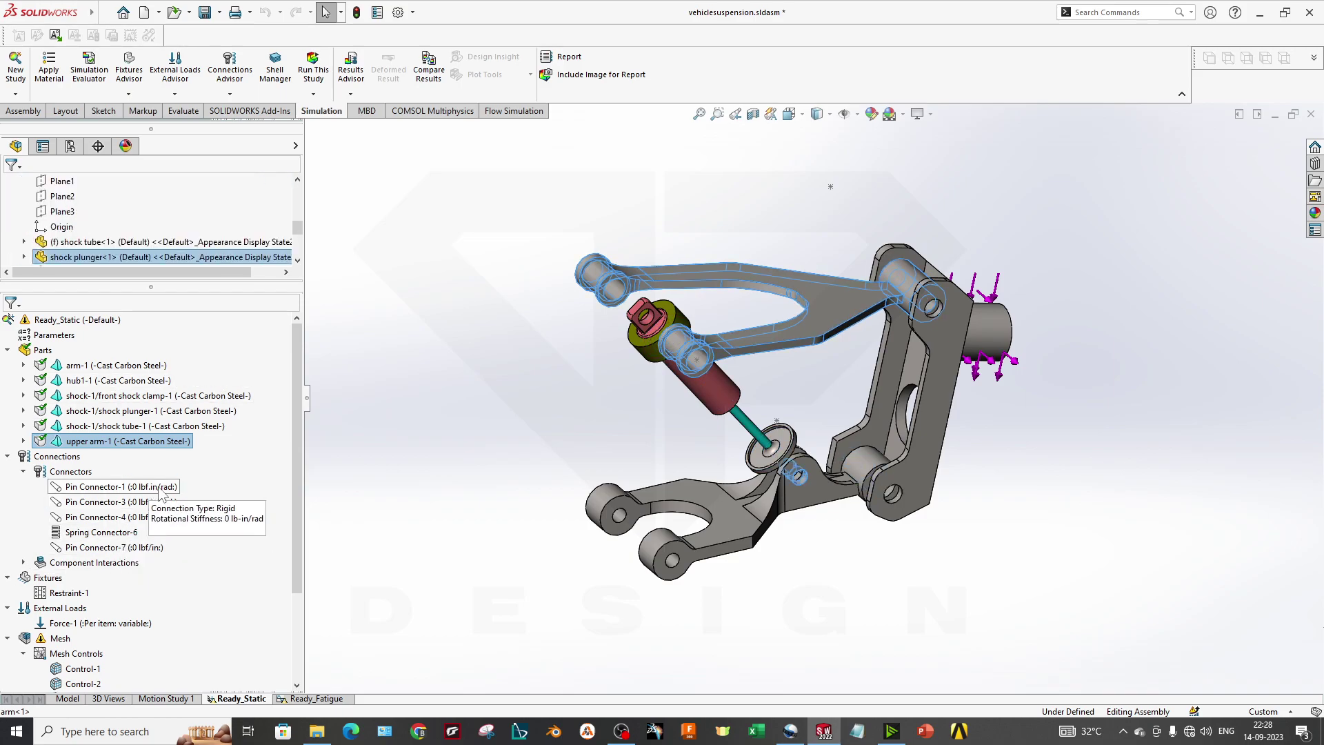
pyautogui.click(160, 487)
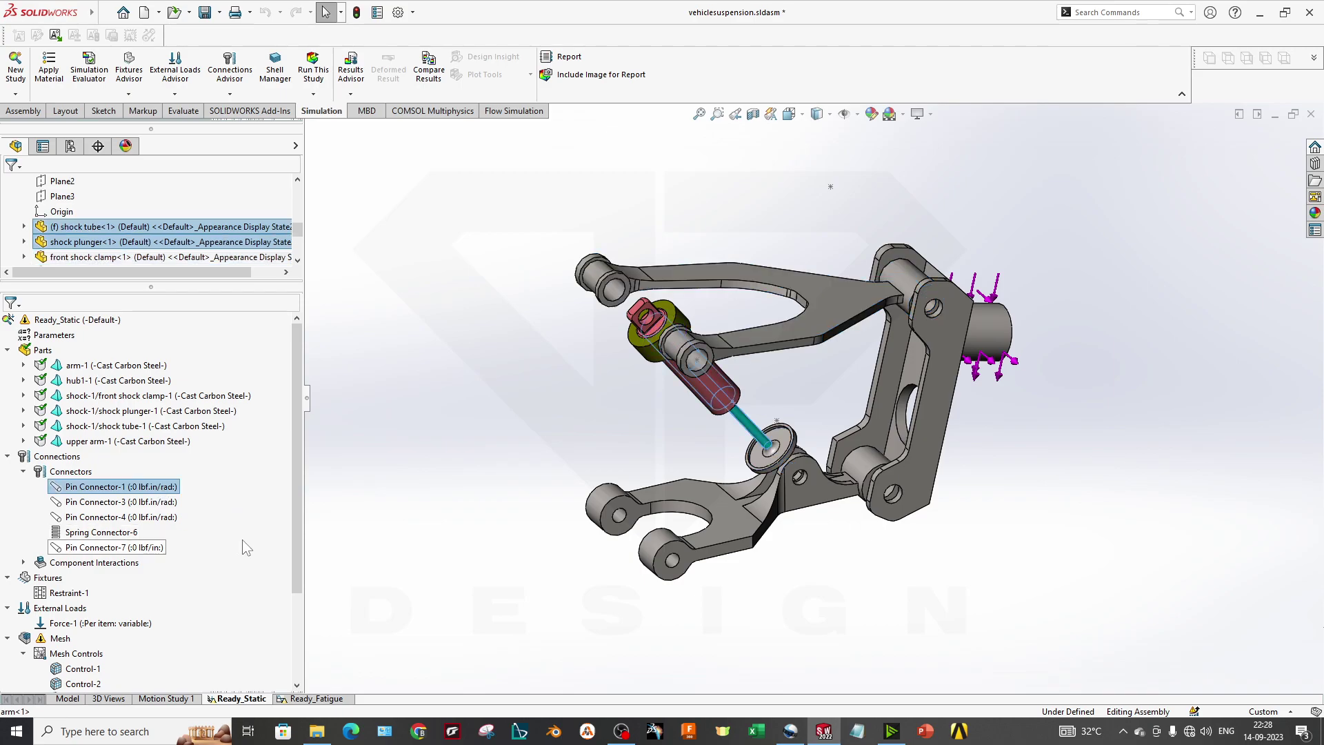
pyautogui.moveTo(681, 450); pyautogui.dragTo(672, 435, button='middle')
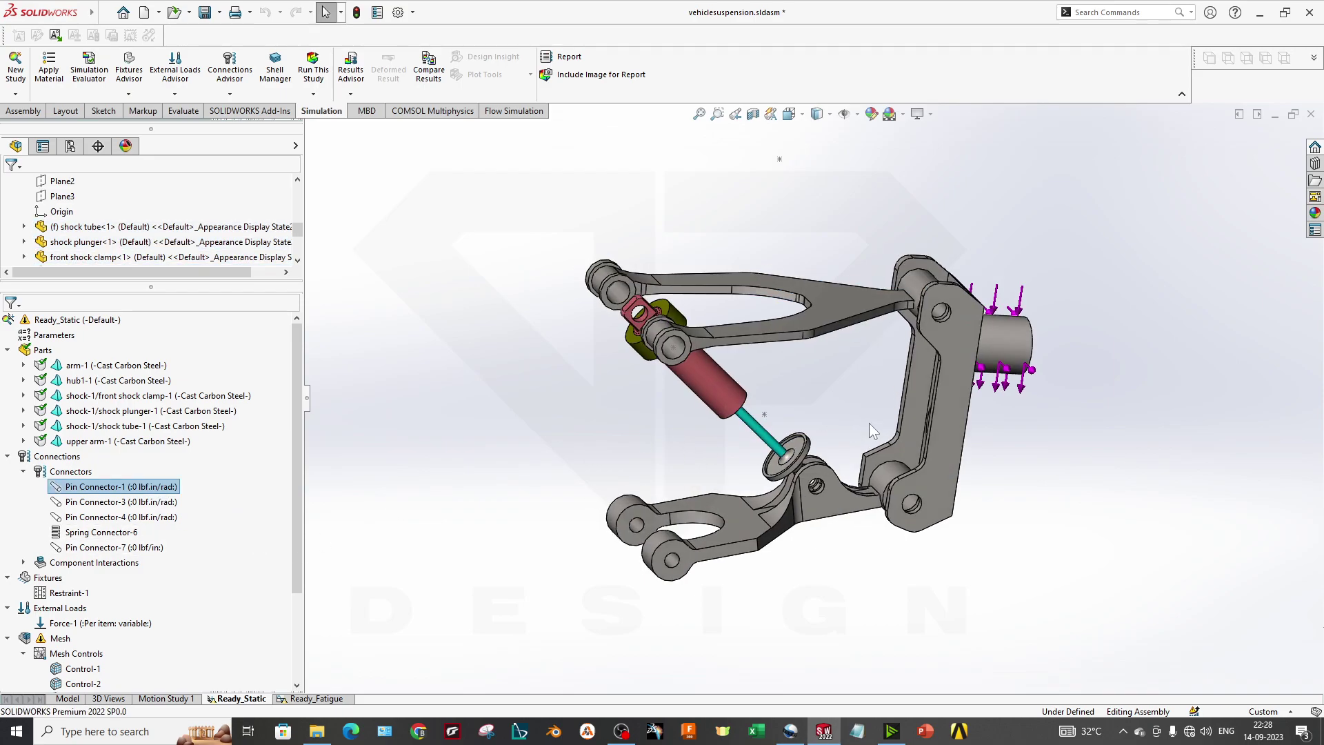
pyautogui.scroll(-2, 869, 423)
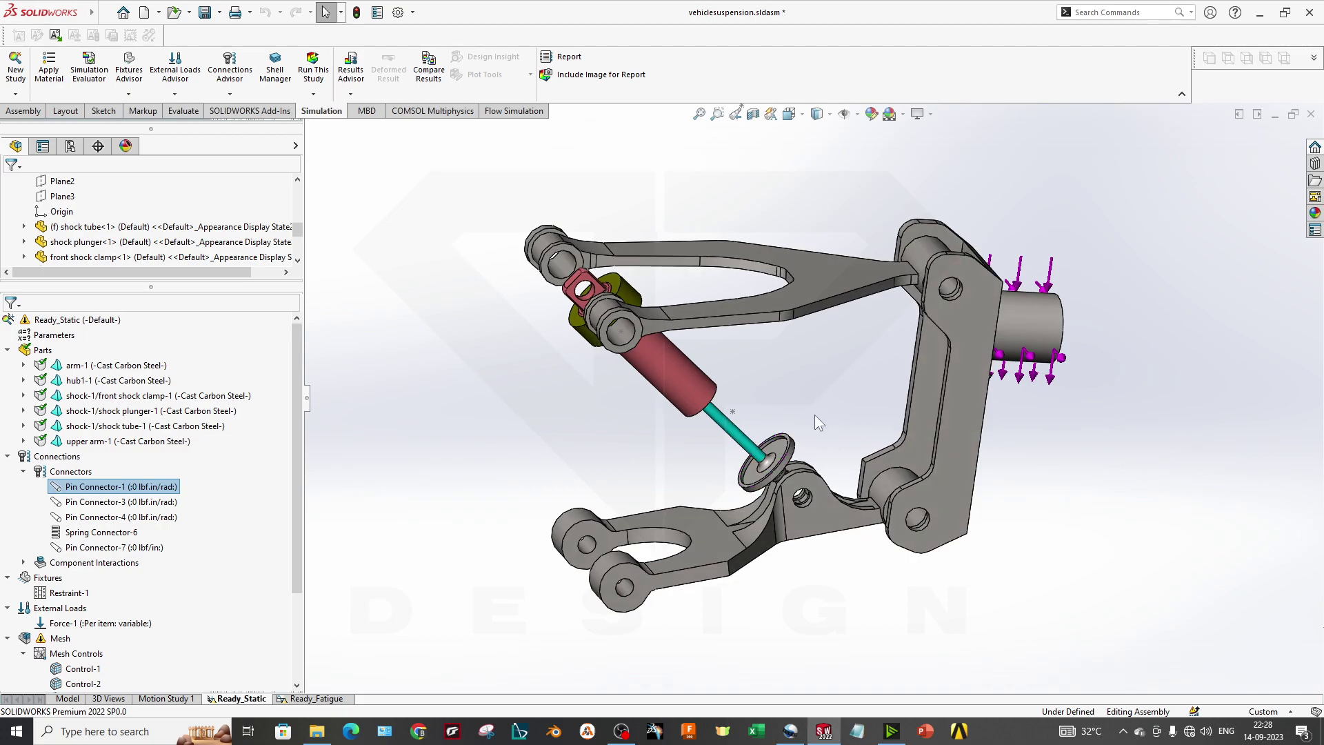
pyautogui.click(824, 530)
pyautogui.click(817, 548)
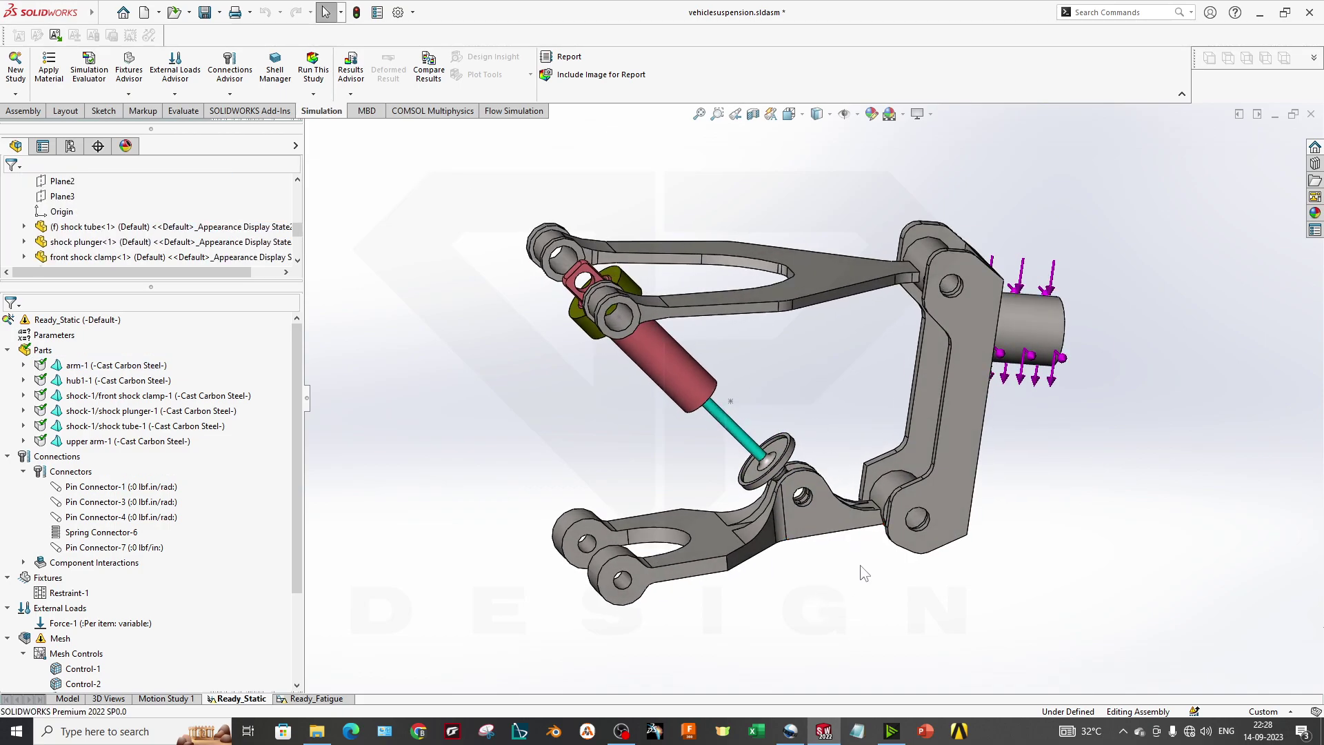
pyautogui.moveTo(840, 551)
pyautogui.mouseDown(button='middle')
pyautogui.moveTo(866, 536)
pyautogui.moveTo(842, 524)
pyautogui.moveTo(854, 553)
pyautogui.mouseUp(button='middle')
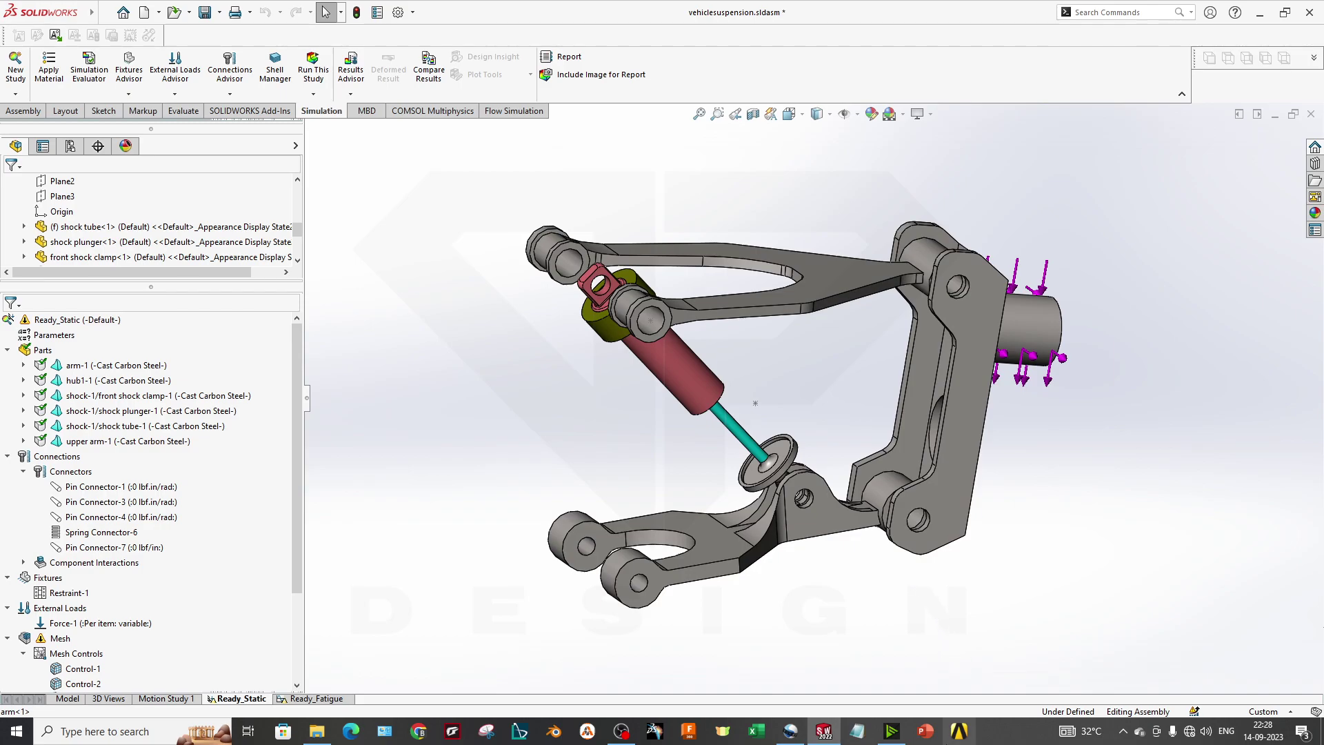
pyautogui.click(233, 473)
pyautogui.moveTo(816, 509); pyautogui.dragTo(837, 478, button='middle')
pyautogui.scroll(-1, 858, 403)
pyautogui.scroll(3, 839, 480)
pyautogui.scroll(-3, 820, 441)
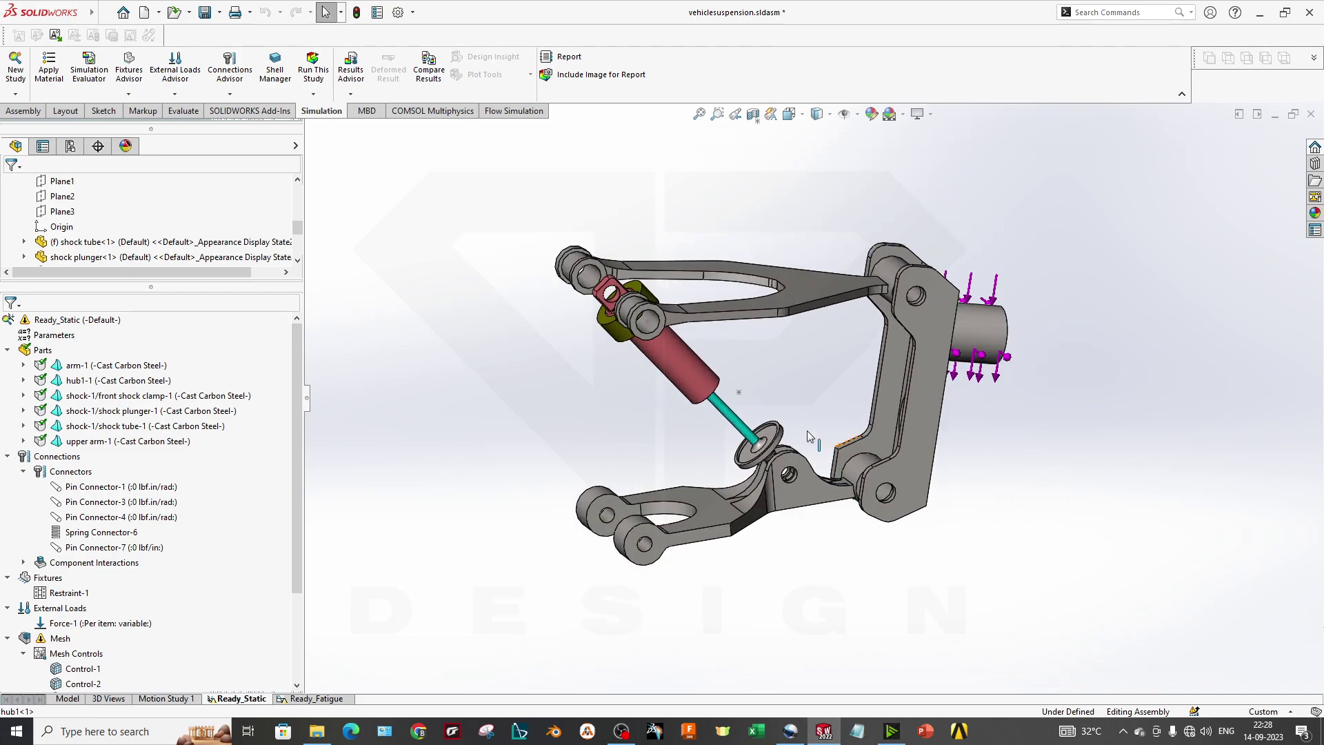
# Review the connection types available for the study's Connections folder, including spring and pin.
pyautogui.click(57, 456)
pyautogui.moveTo(78, 508)
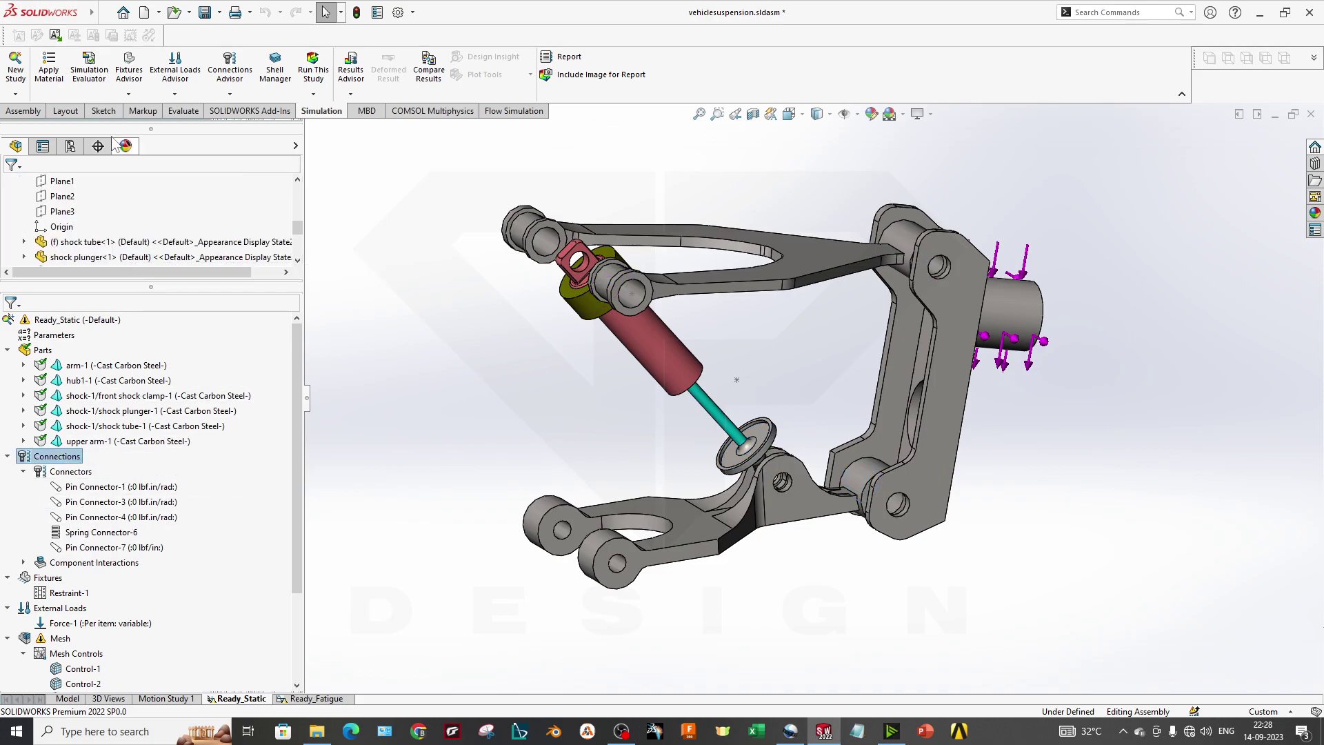
pyautogui.click(313, 94)
pyautogui.click(175, 94)
pyautogui.click(157, 124)
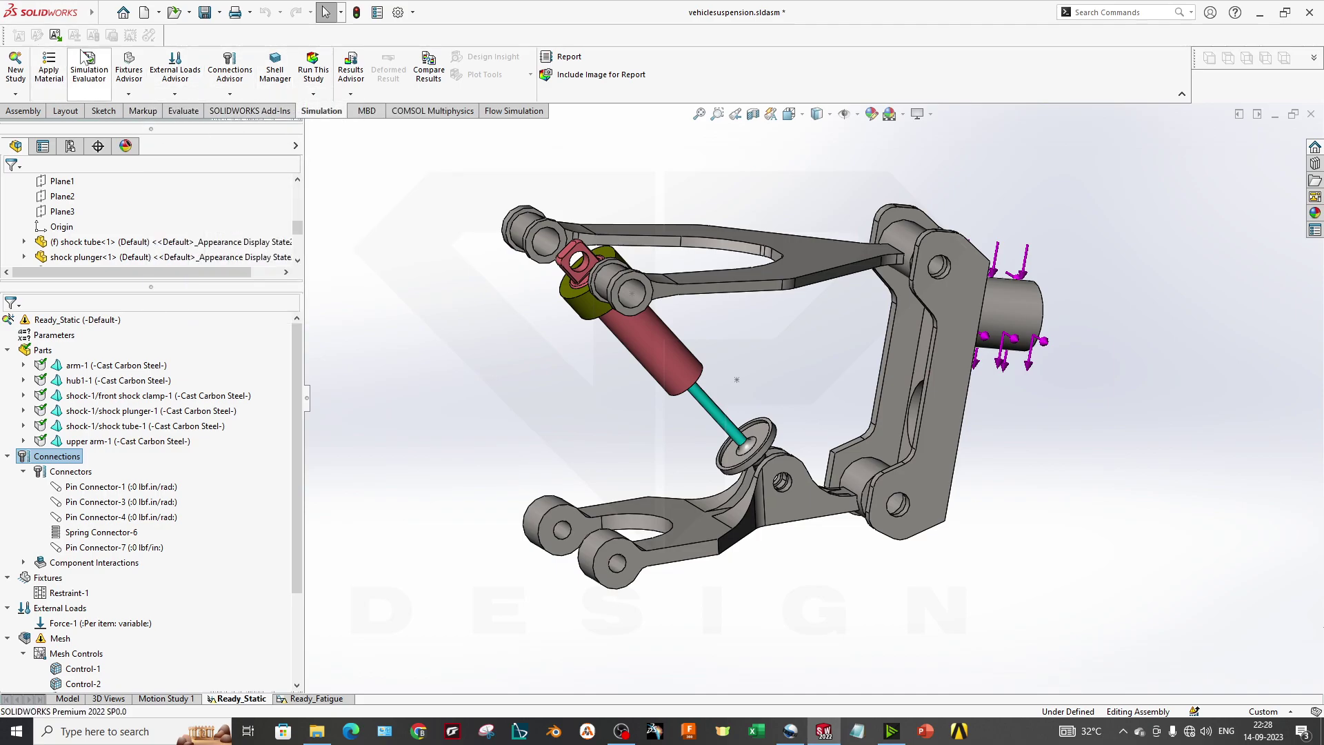
pyautogui.moveTo(167, 503)
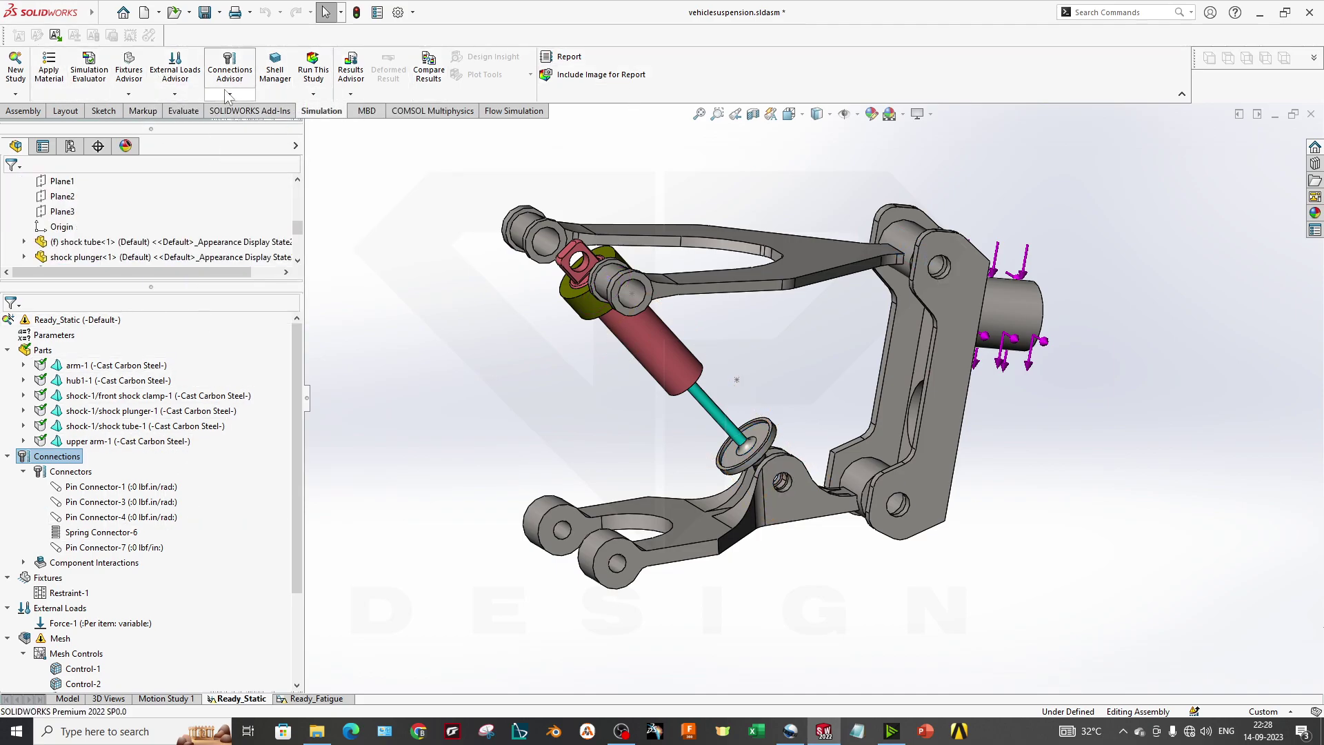
pyautogui.rightClick(53, 455)
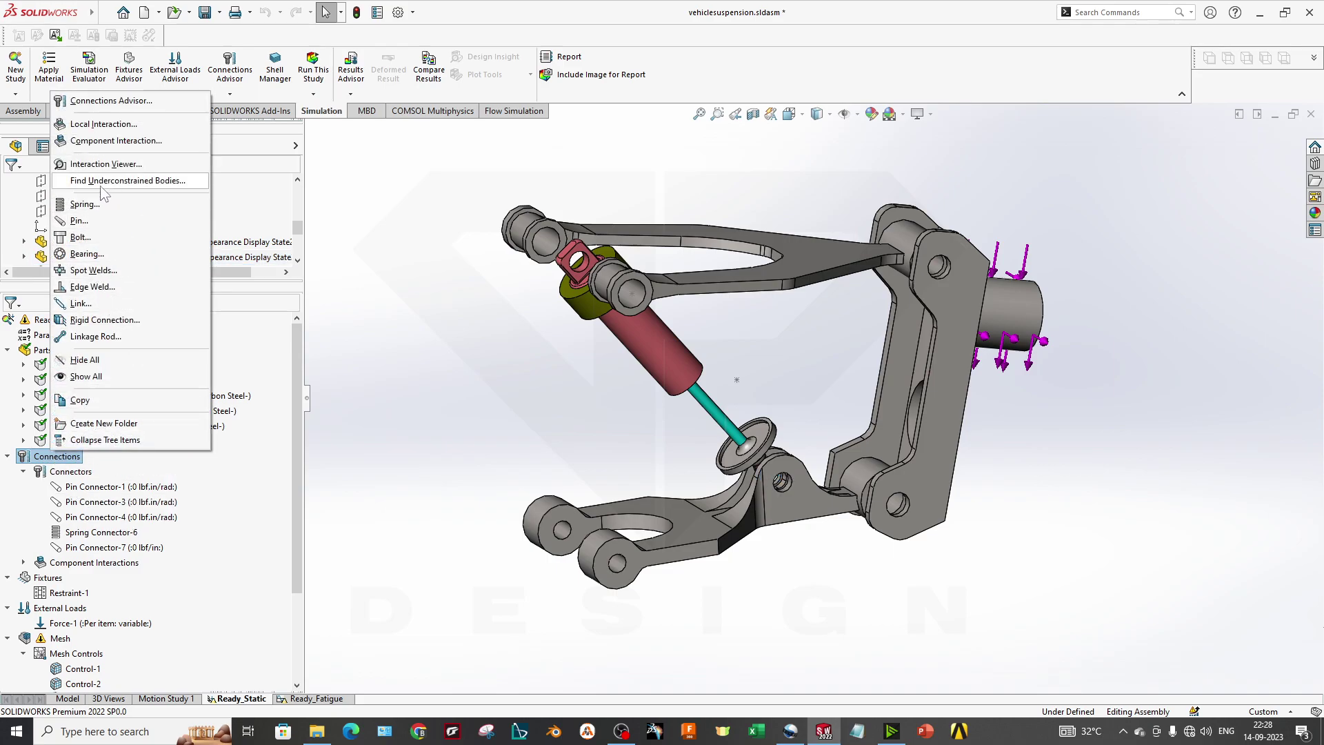
pyautogui.click(400, 531)
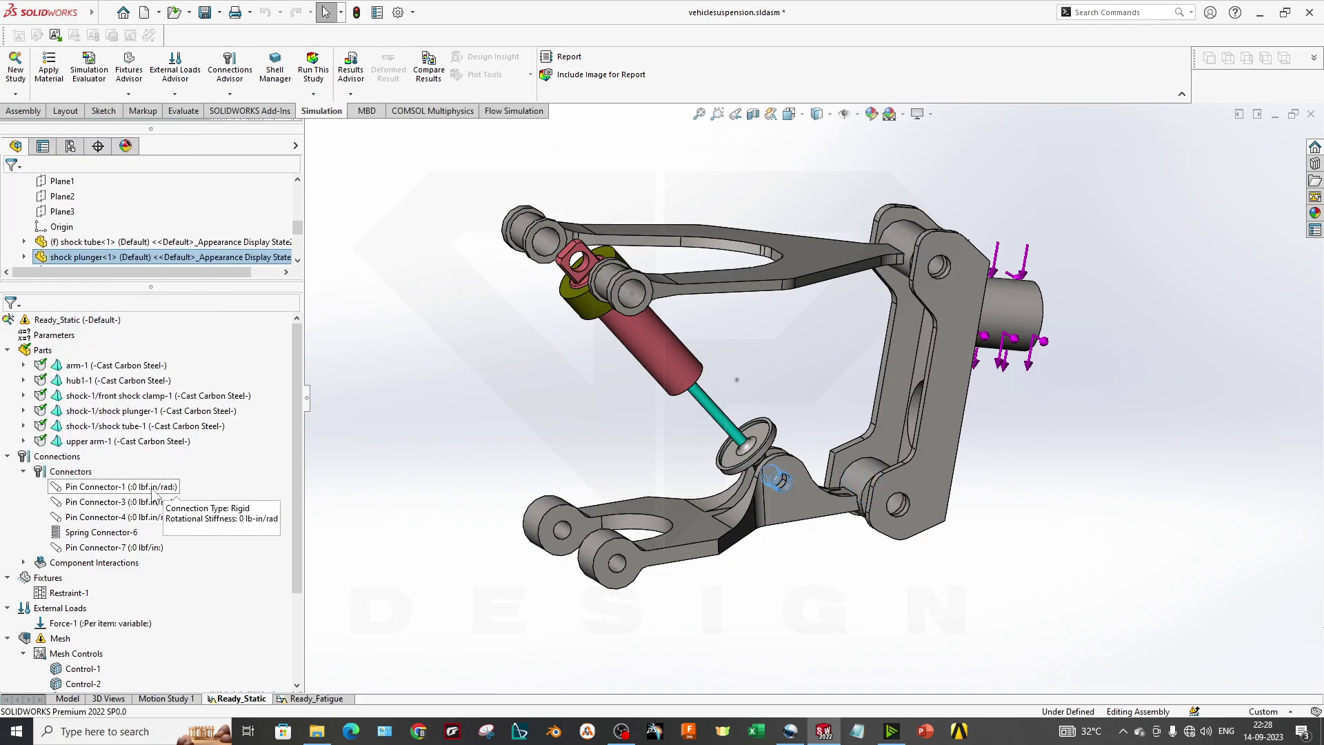
# Select the pin hole in the lower arm's shock bracket and examine where Pin Connector-1 joins it.
pyautogui.scroll(-3, 817, 472)
pyautogui.scroll(-3, 815, 462)
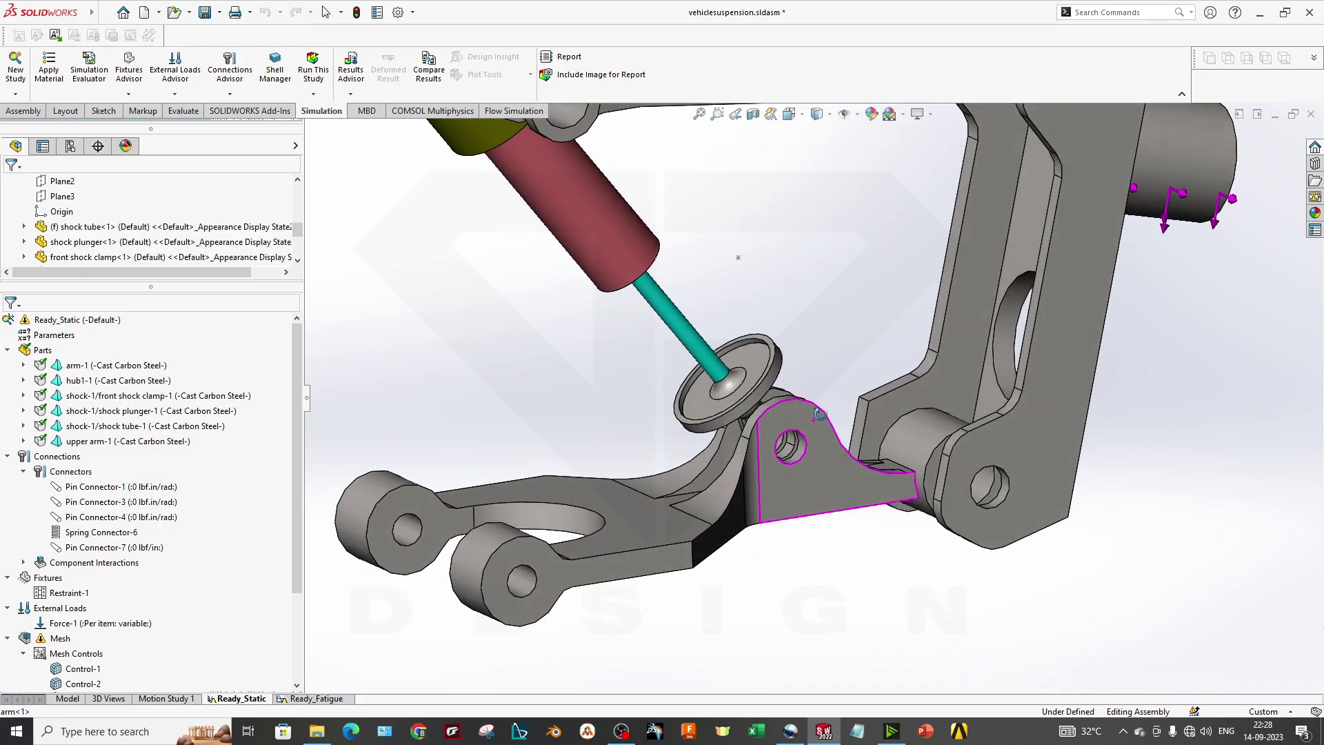
pyautogui.click(814, 457)
pyautogui.scroll(-2, 817, 463)
pyautogui.moveTo(816, 464); pyautogui.dragTo(932, 459, button='middle')
pyautogui.scroll(-5, 933, 459)
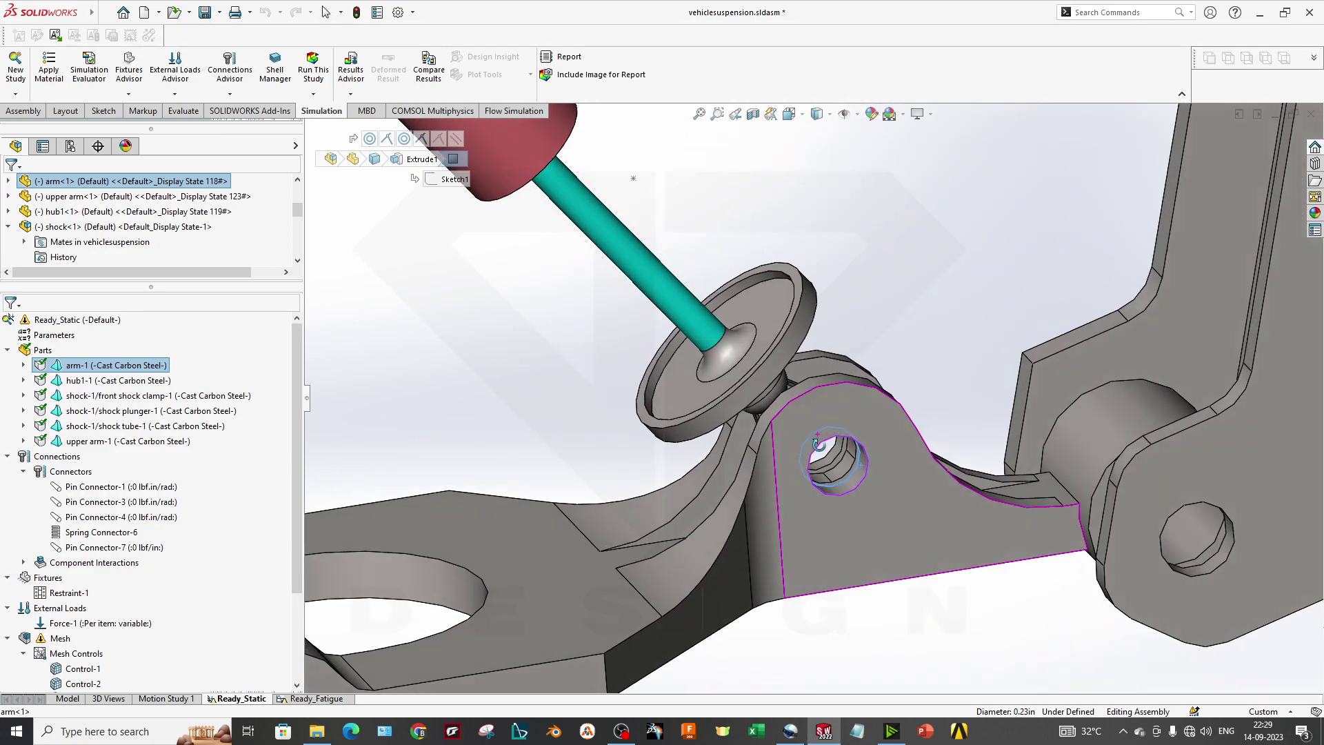
pyautogui.scroll(5, 837, 498)
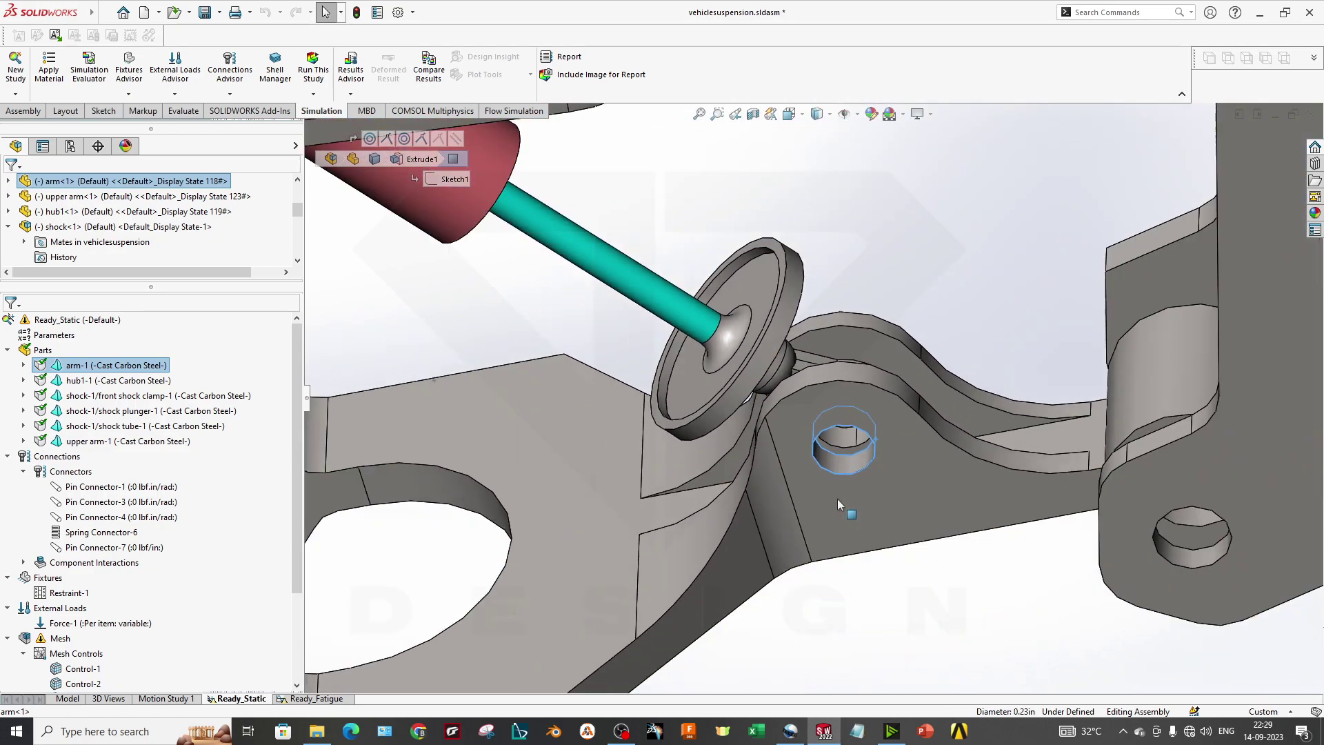
# Open the definition of Pin Connector-1 and check its selected faces on the lower arm and shock plunger.
pyautogui.rightClick(104, 486)
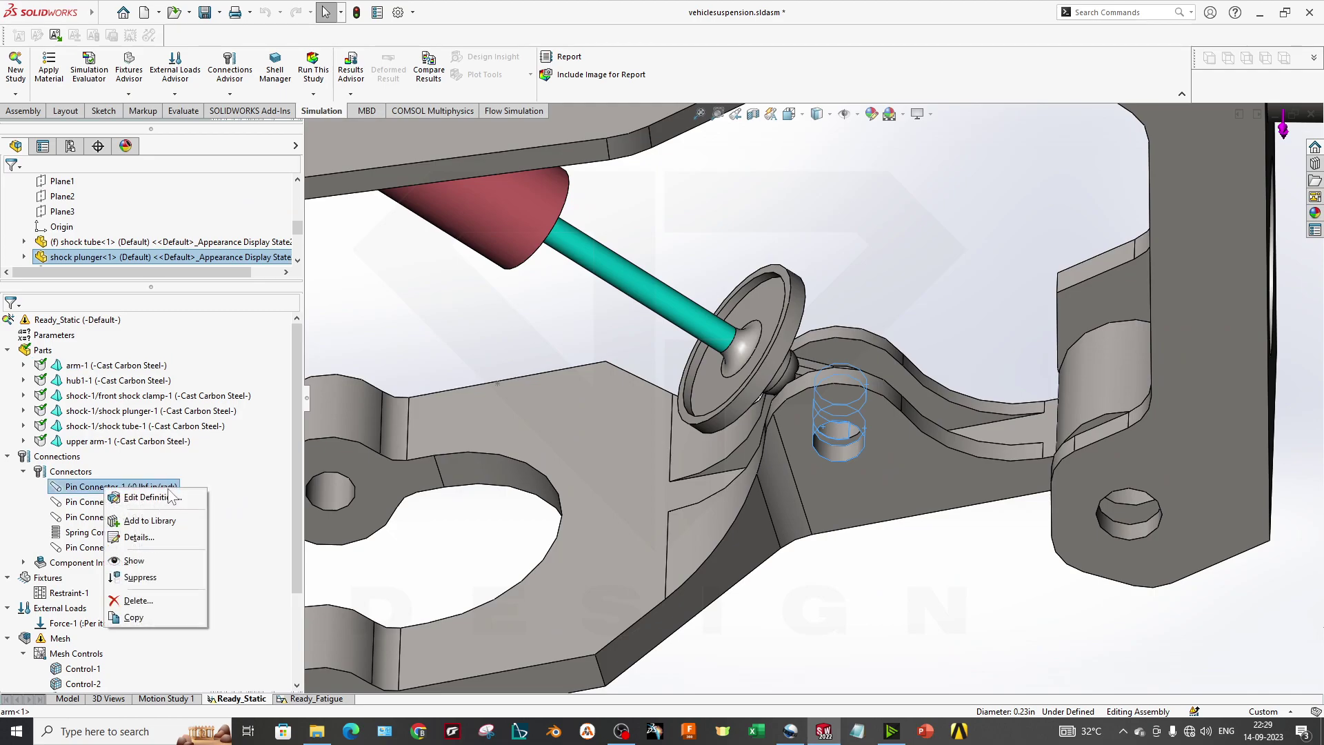
pyautogui.click(174, 502)
pyautogui.click(88, 332)
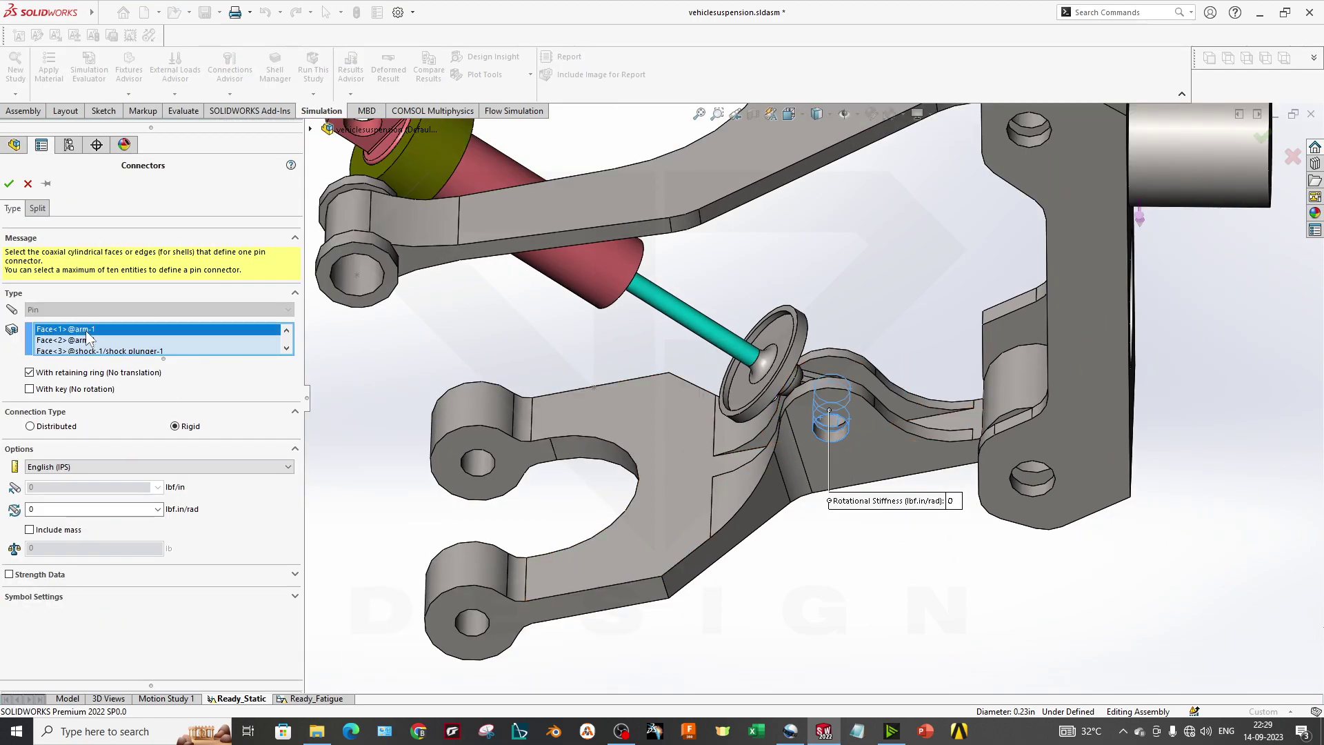
pyautogui.click(83, 341)
pyautogui.moveTo(808, 328); pyautogui.dragTo(830, 412, button='middle')
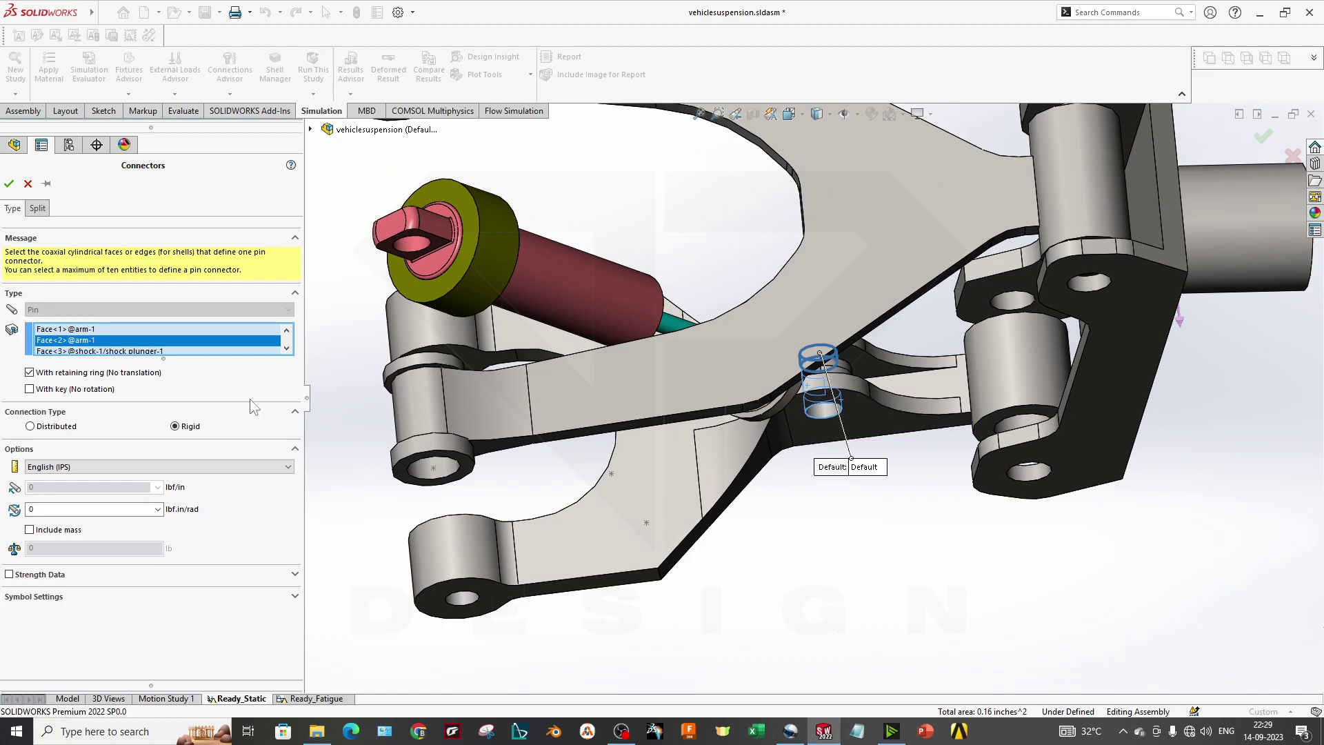
pyautogui.click(118, 351)
pyautogui.moveTo(781, 504); pyautogui.dragTo(798, 411, button='middle')
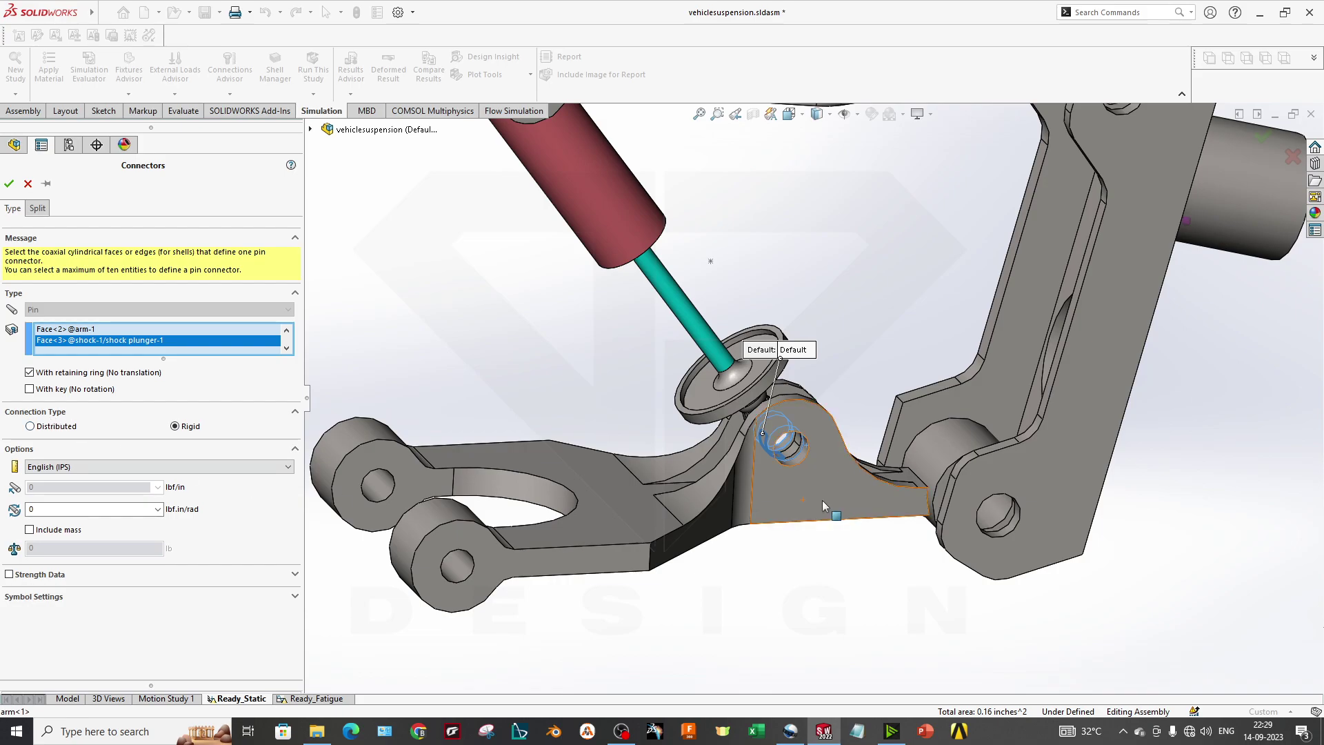
pyautogui.scroll(-5, 783, 441)
pyautogui.scroll(6, 766, 462)
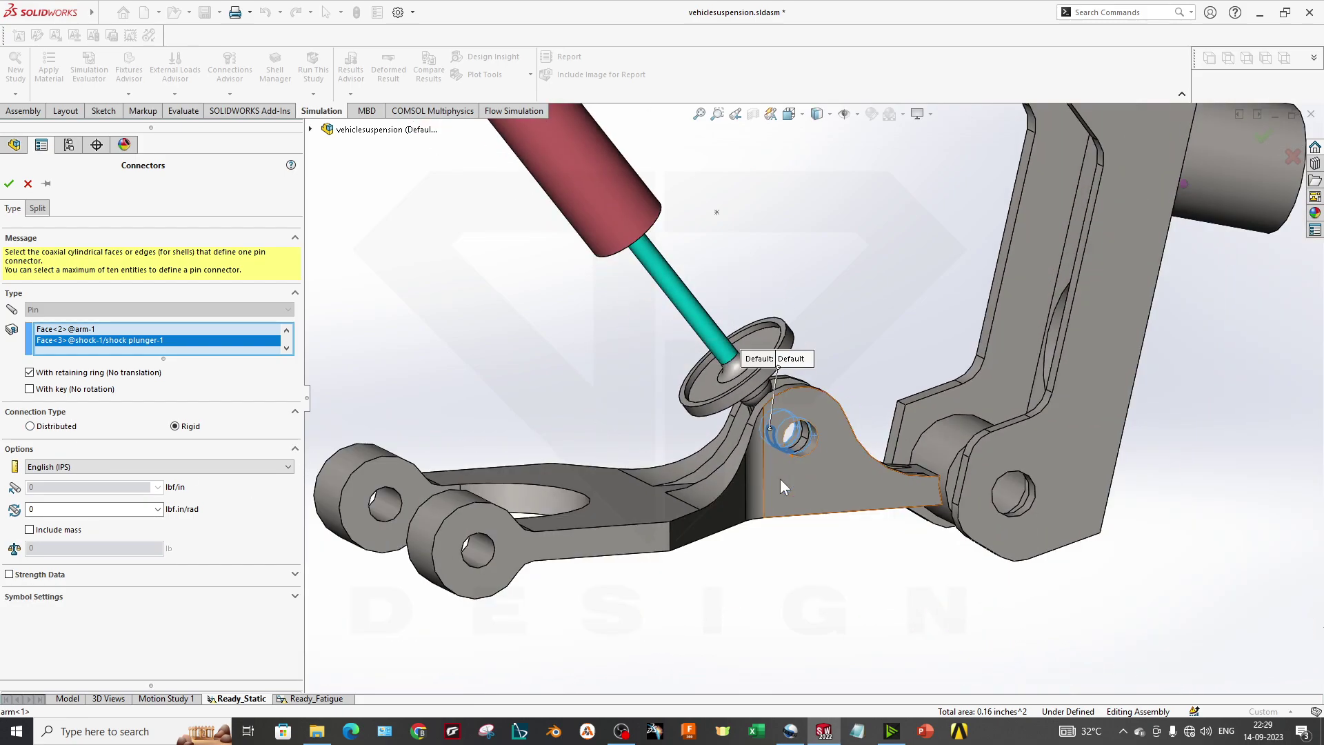
pyautogui.scroll(-2, 804, 353)
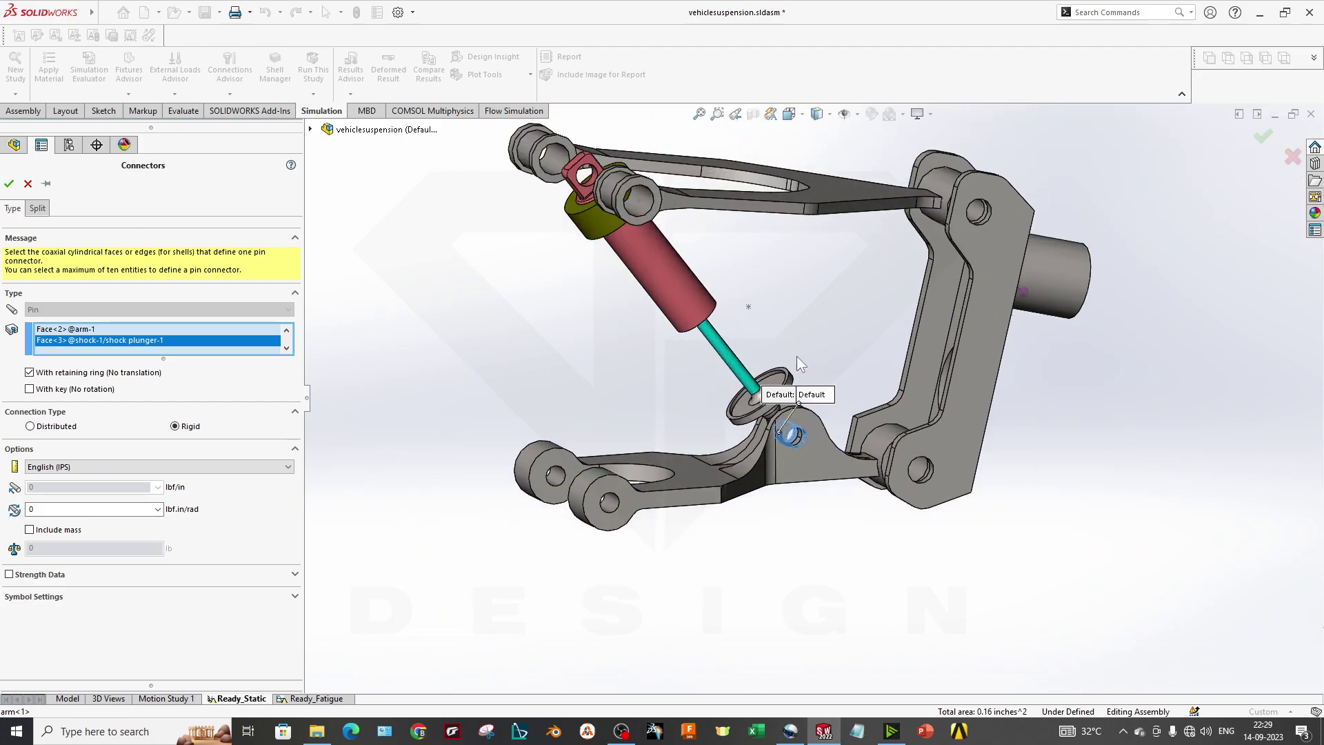
pyautogui.click(10, 184)
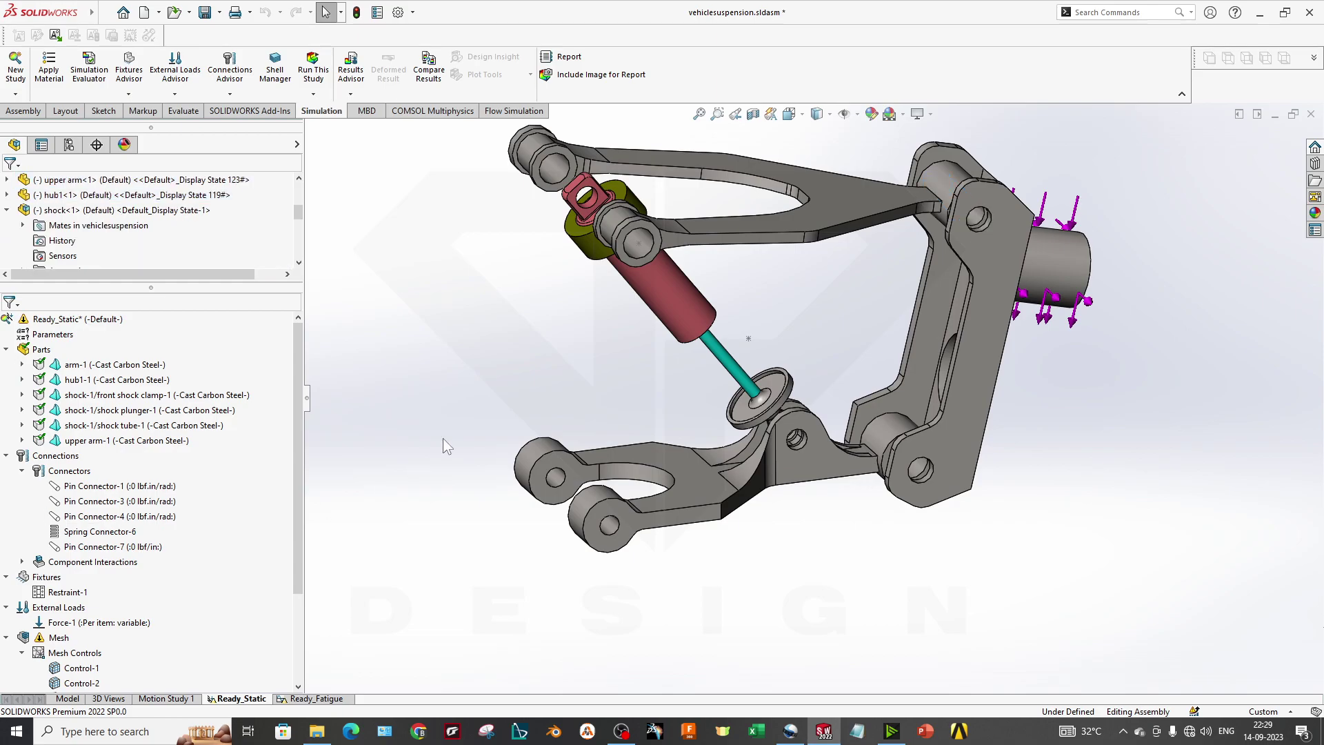
# Open the definition of Pin Connector-3 and examine the hub and lower arm faces it joins.
pyautogui.scroll(-3, 810, 293)
pyautogui.click(161, 502)
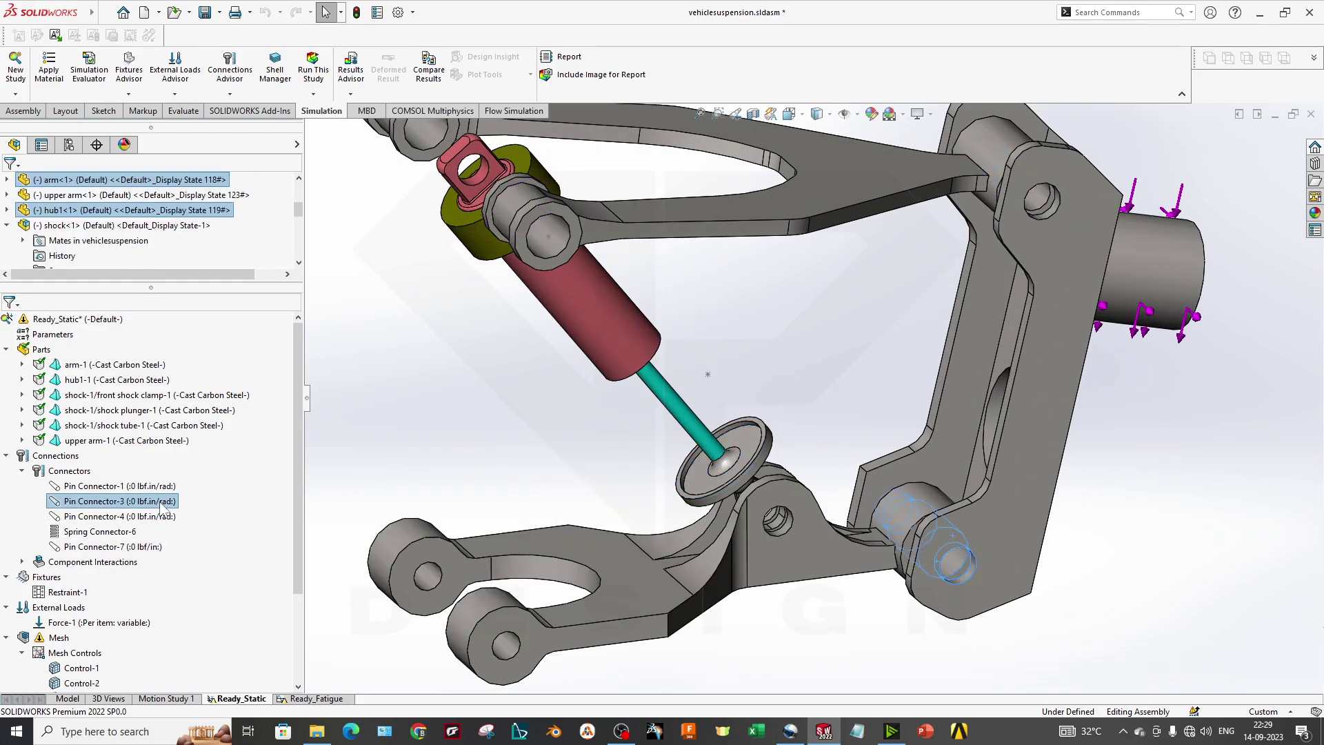
pyautogui.rightClick(163, 508)
pyautogui.click(207, 511)
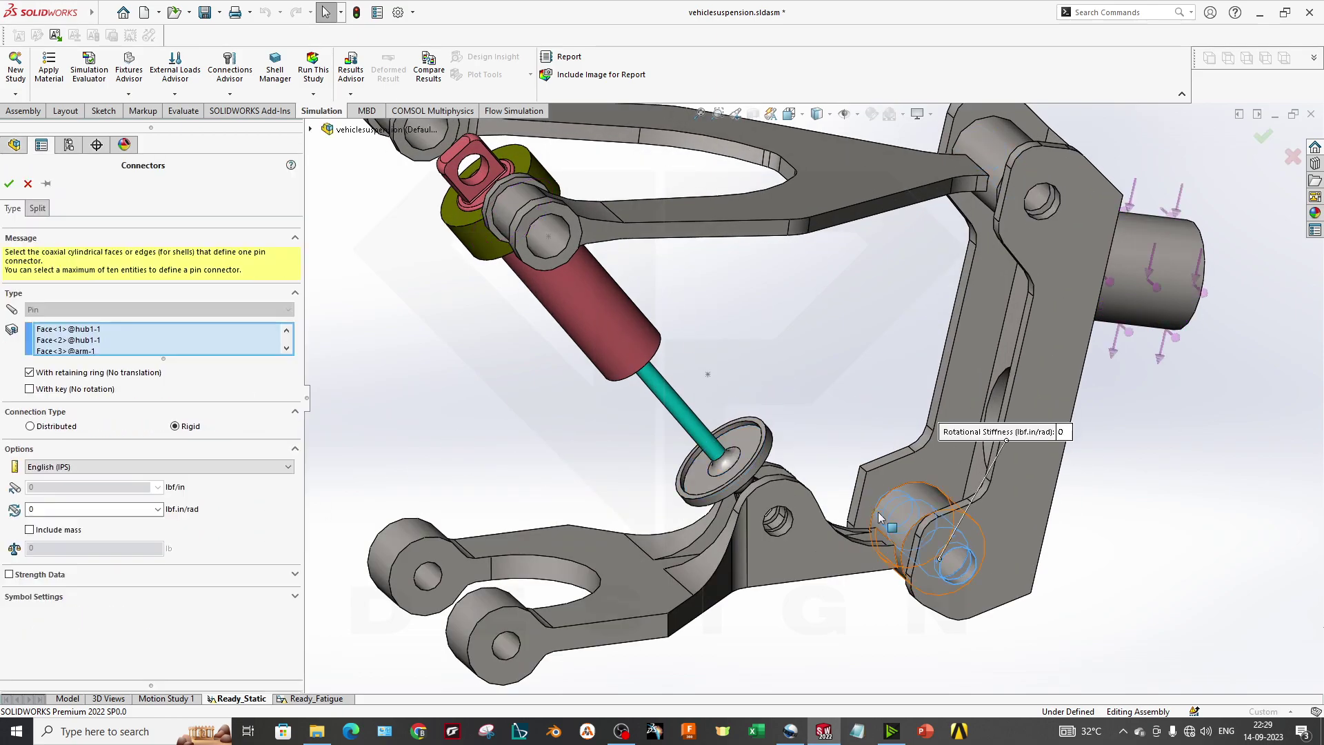
pyautogui.scroll(3, 926, 480)
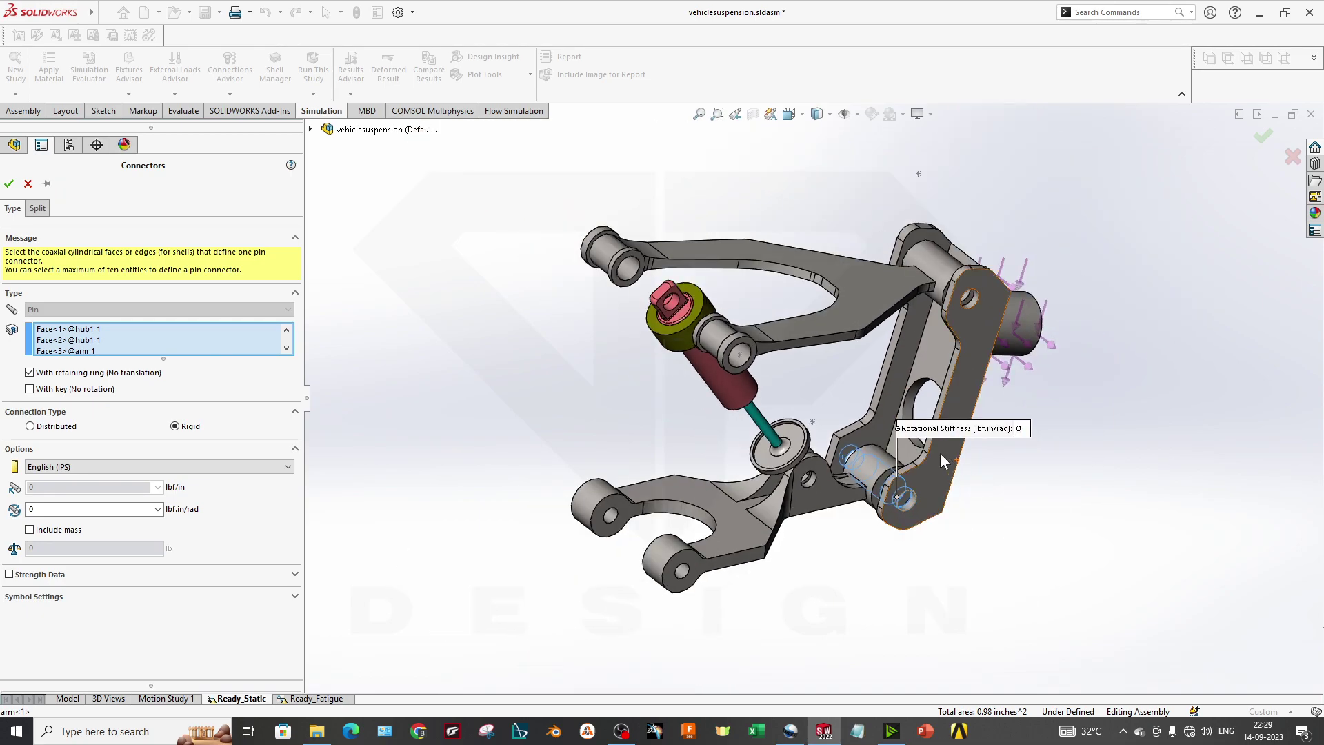
pyautogui.scroll(-5, 945, 453)
pyautogui.scroll(-2, 873, 520)
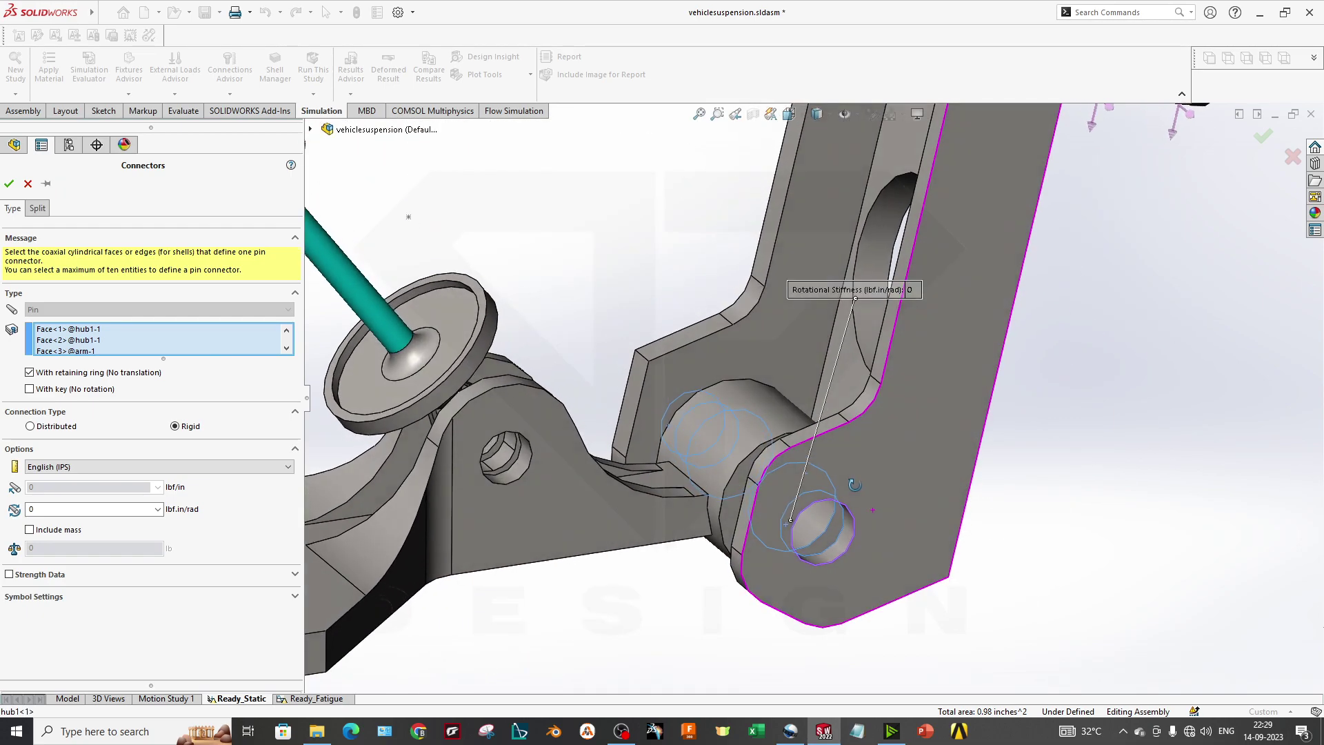
pyautogui.scroll(-2, 848, 557)
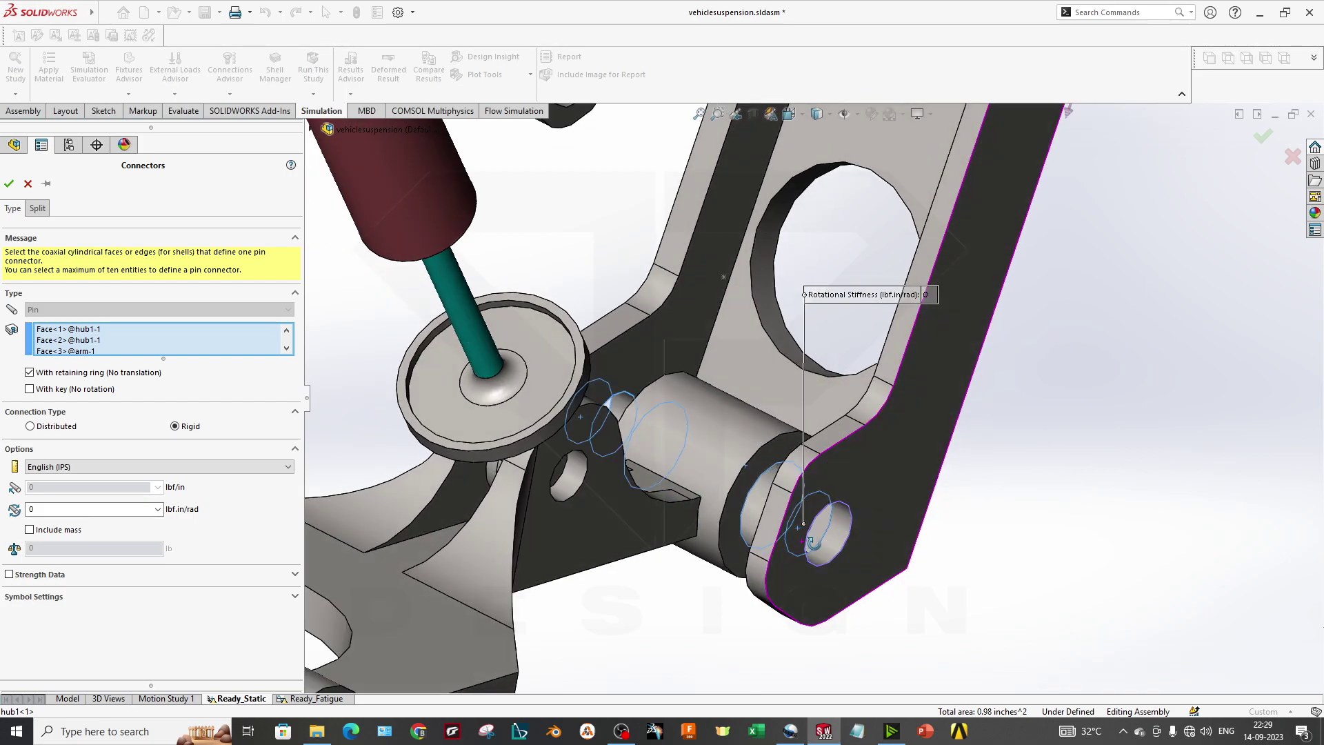
pyautogui.scroll(4, 819, 551)
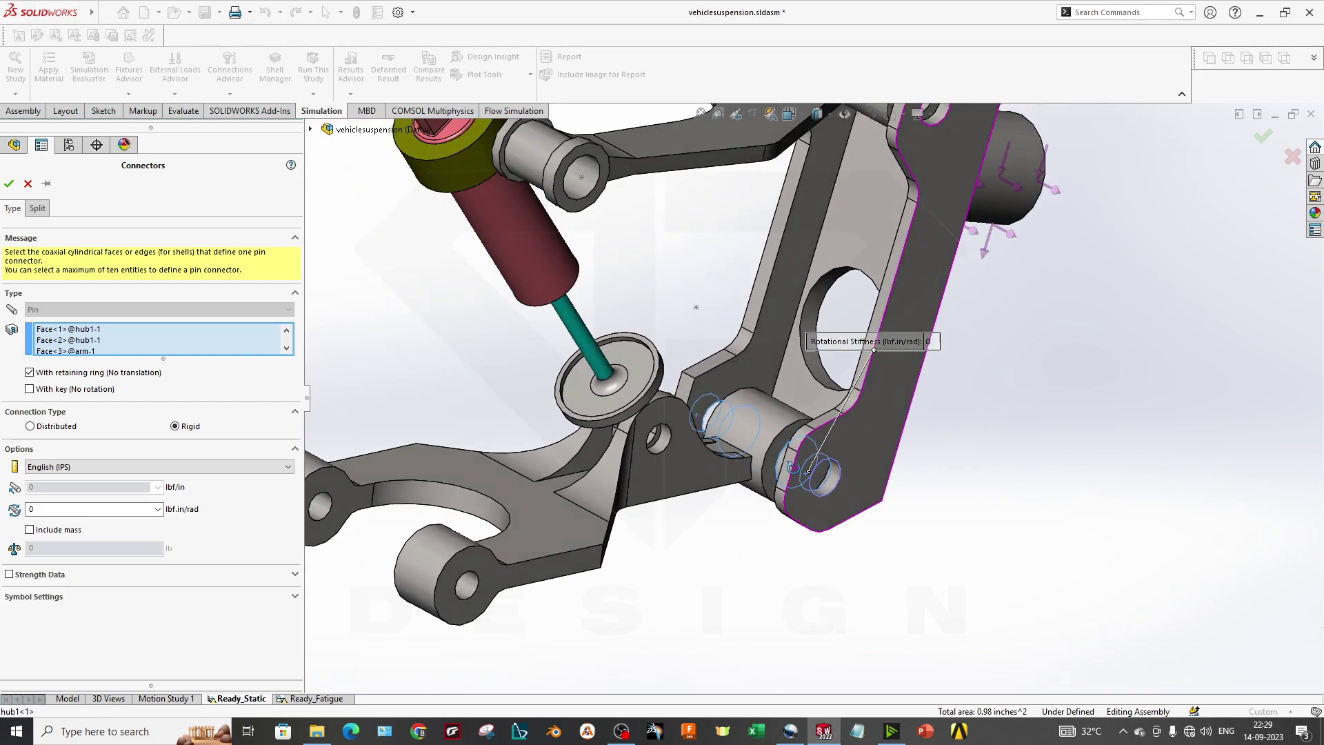
pyautogui.scroll(-3, 796, 433)
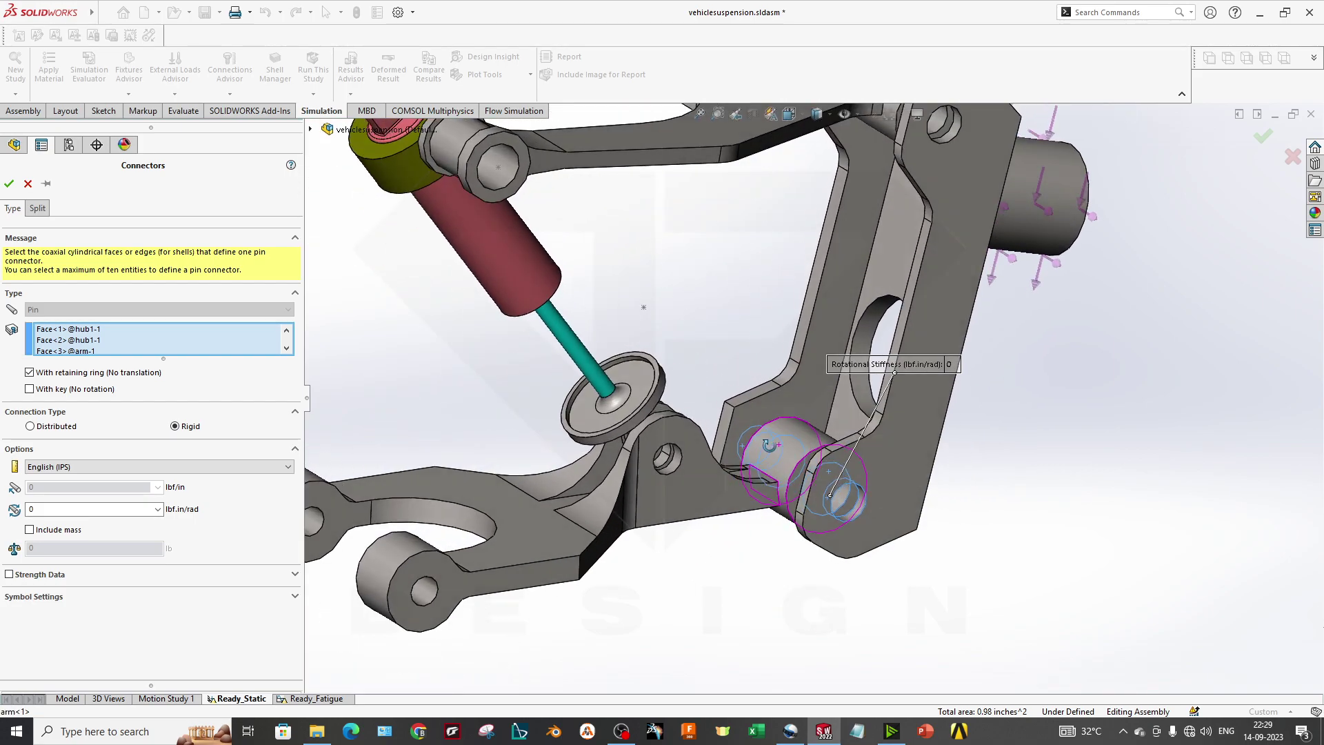
pyautogui.click(10, 184)
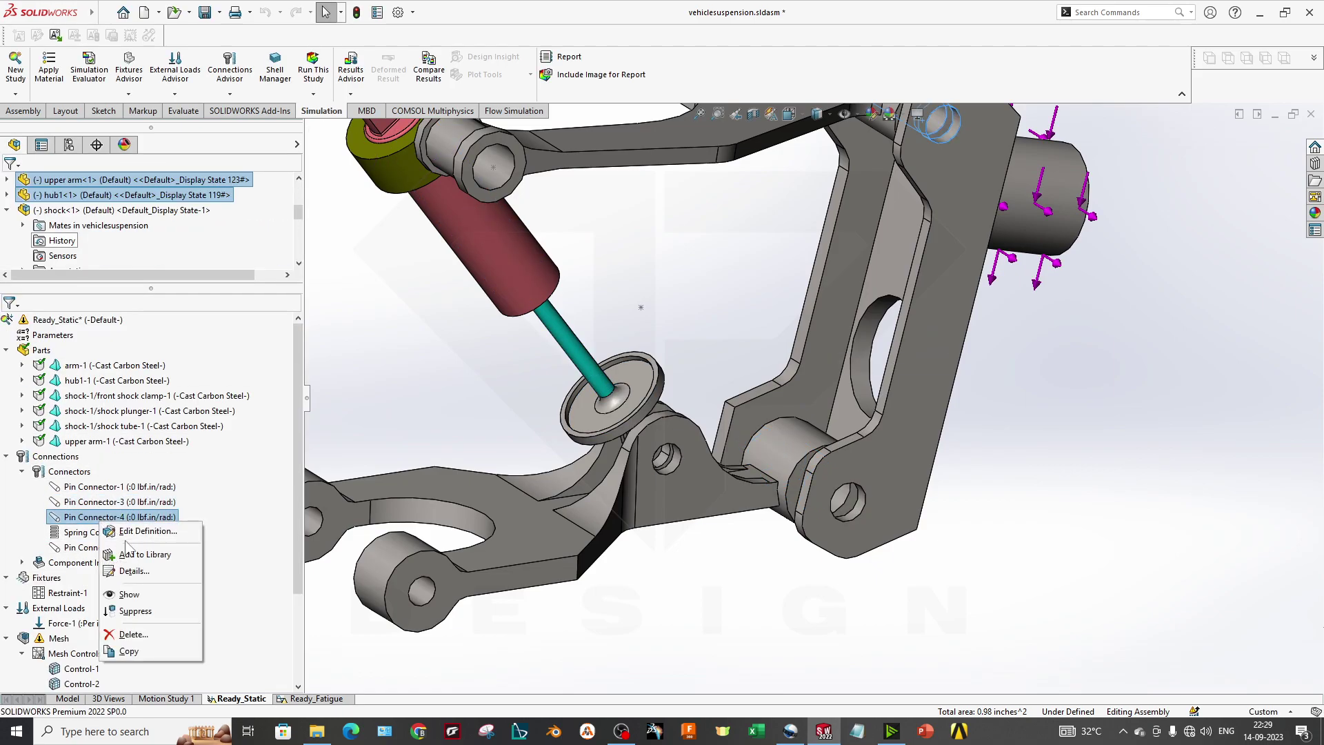
# Open the definition of Pin Connector-4 and examine the hub and upper arm faces it joins.
pyautogui.click(146, 531)
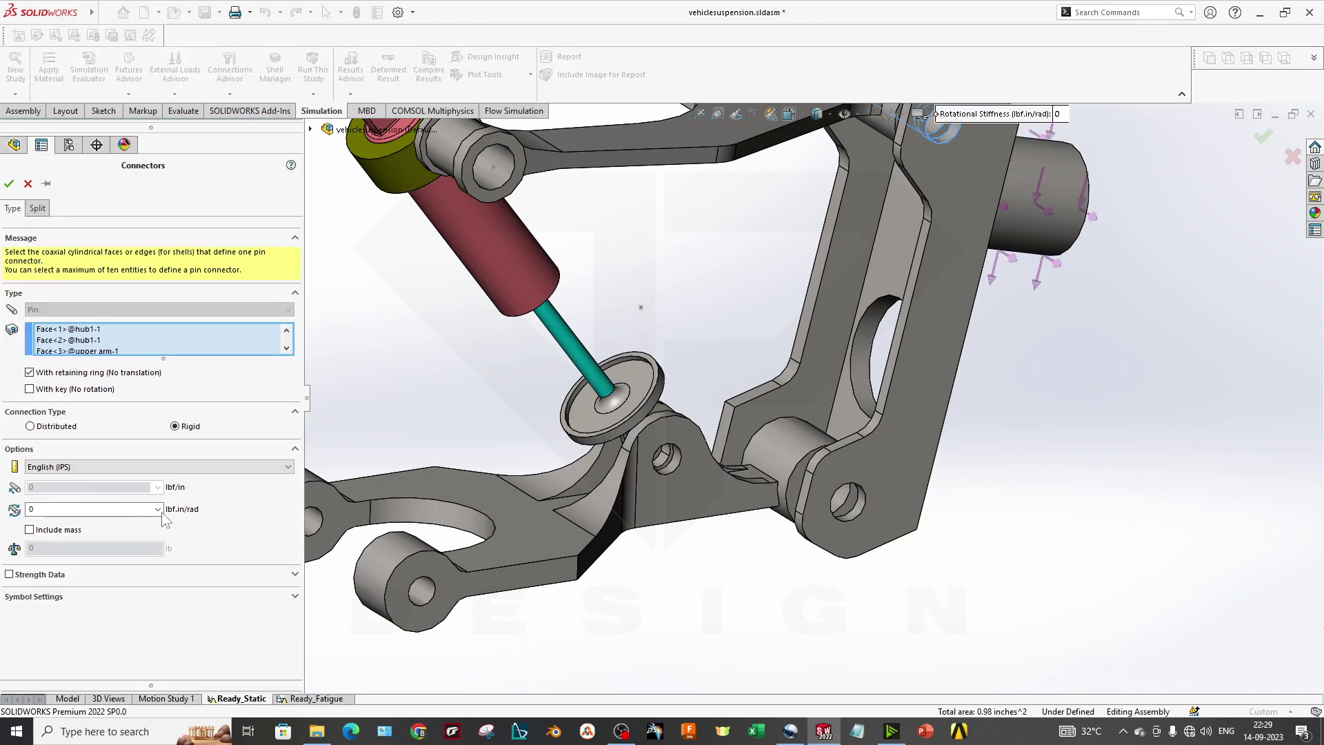
pyautogui.scroll(3, 523, 593)
pyautogui.scroll(-4, 857, 287)
pyautogui.scroll(-1, 865, 339)
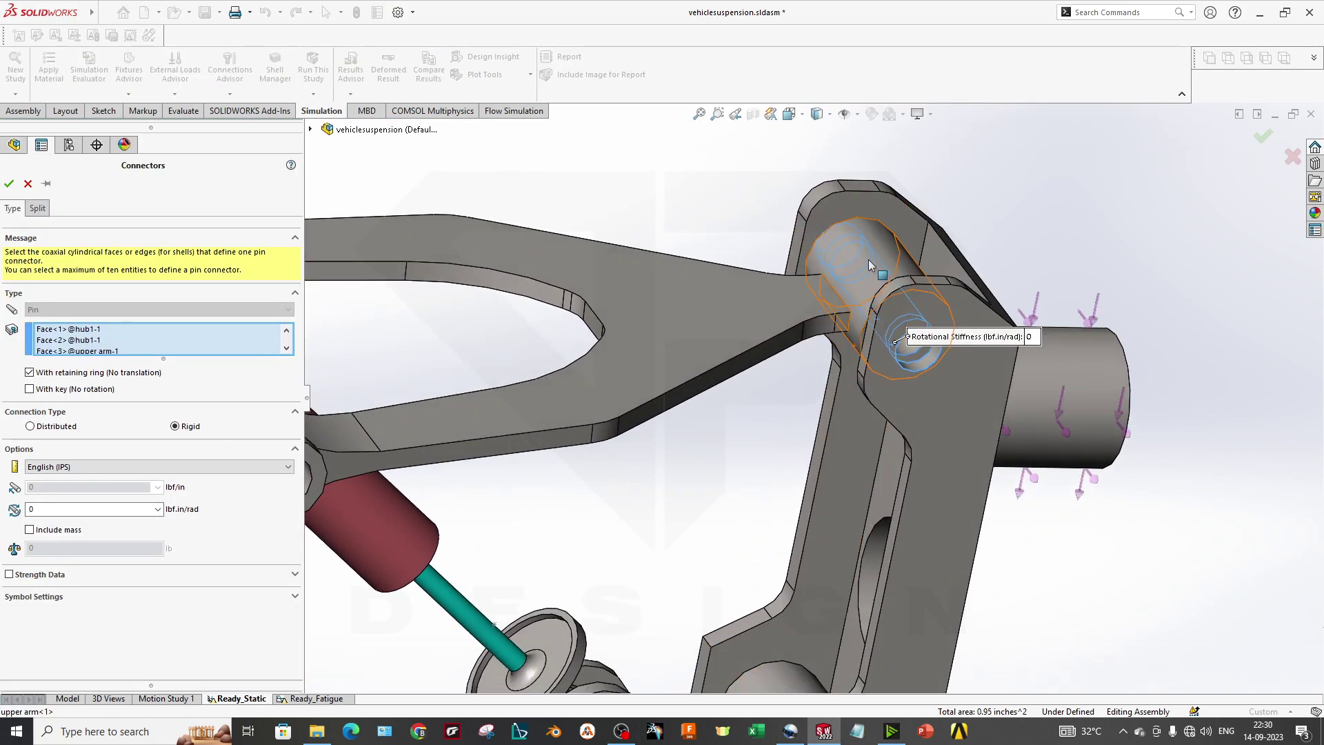
pyautogui.moveTo(704, 233); pyautogui.dragTo(792, 369, button='middle')
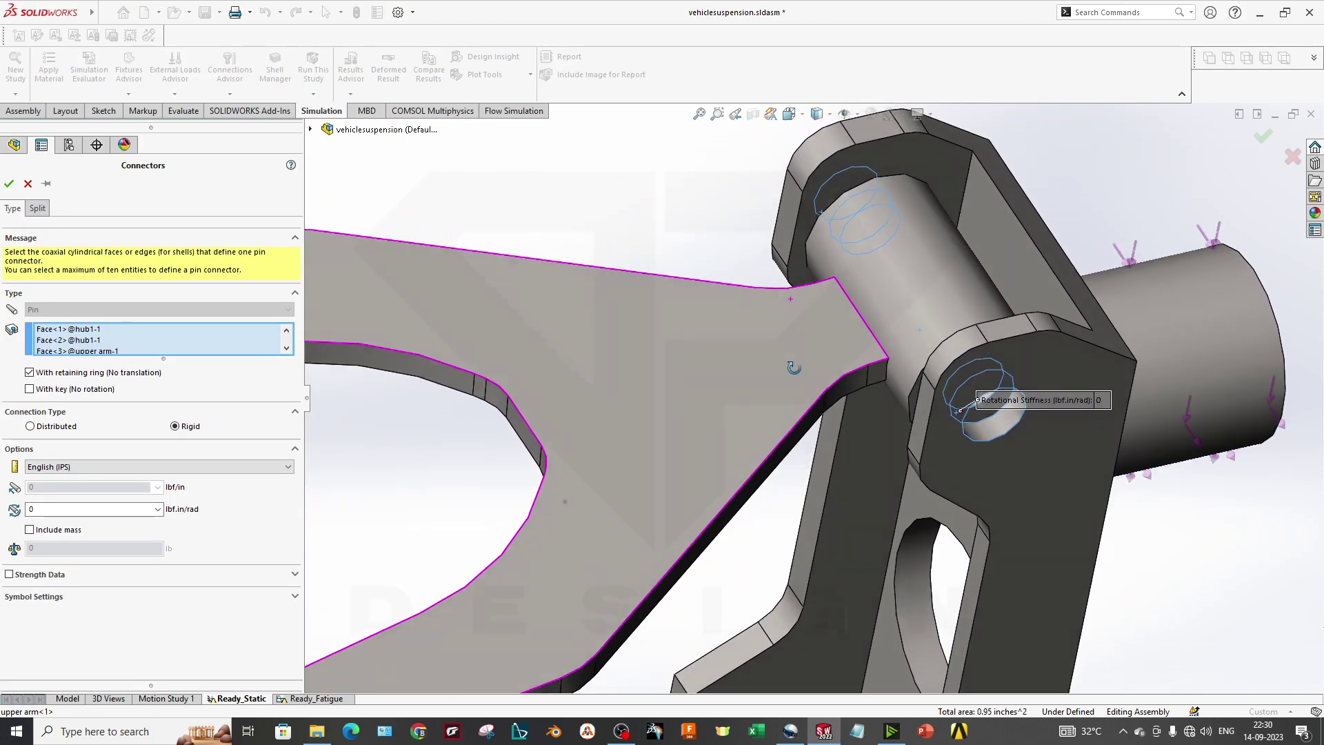
pyautogui.scroll(3, 799, 345)
pyautogui.scroll(-2, 915, 316)
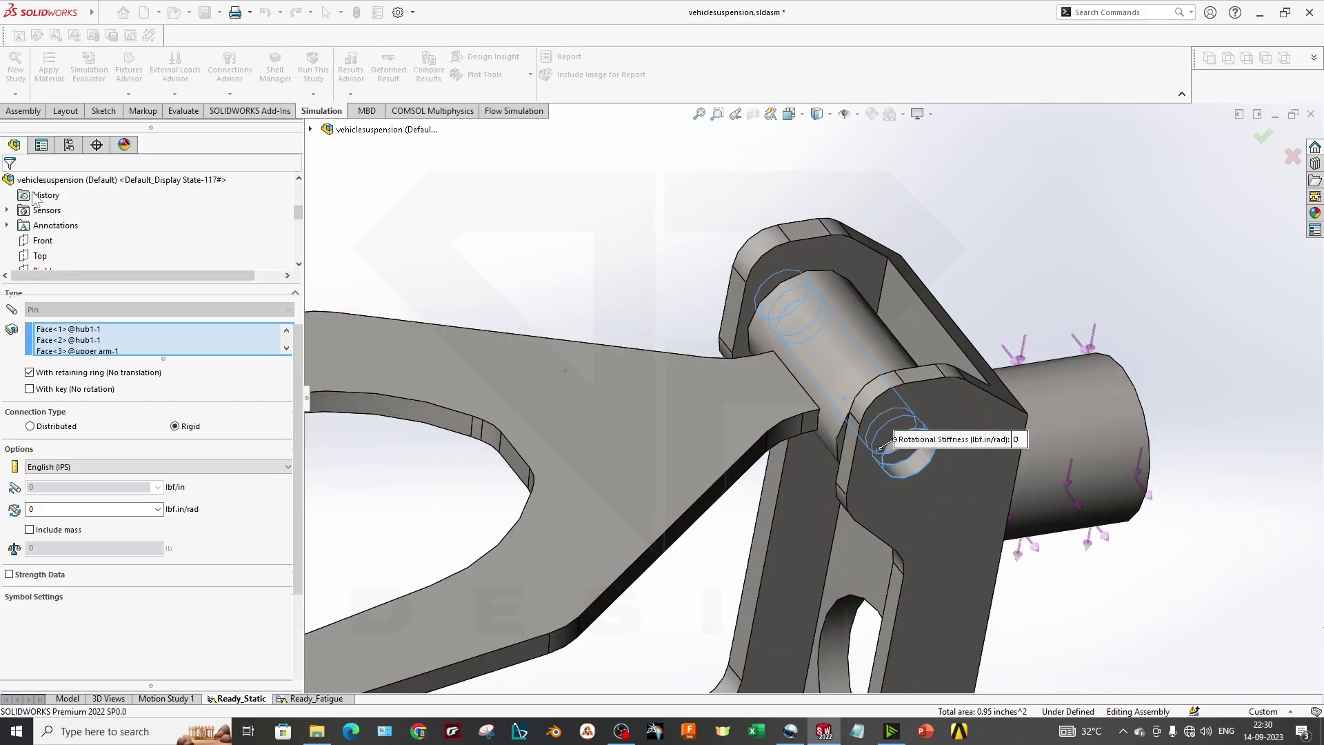
pyautogui.click(9, 182)
# Try defining a new pin connector from the coaxial hole faces of the upper arm and hub.
pyautogui.rightClick(84, 474)
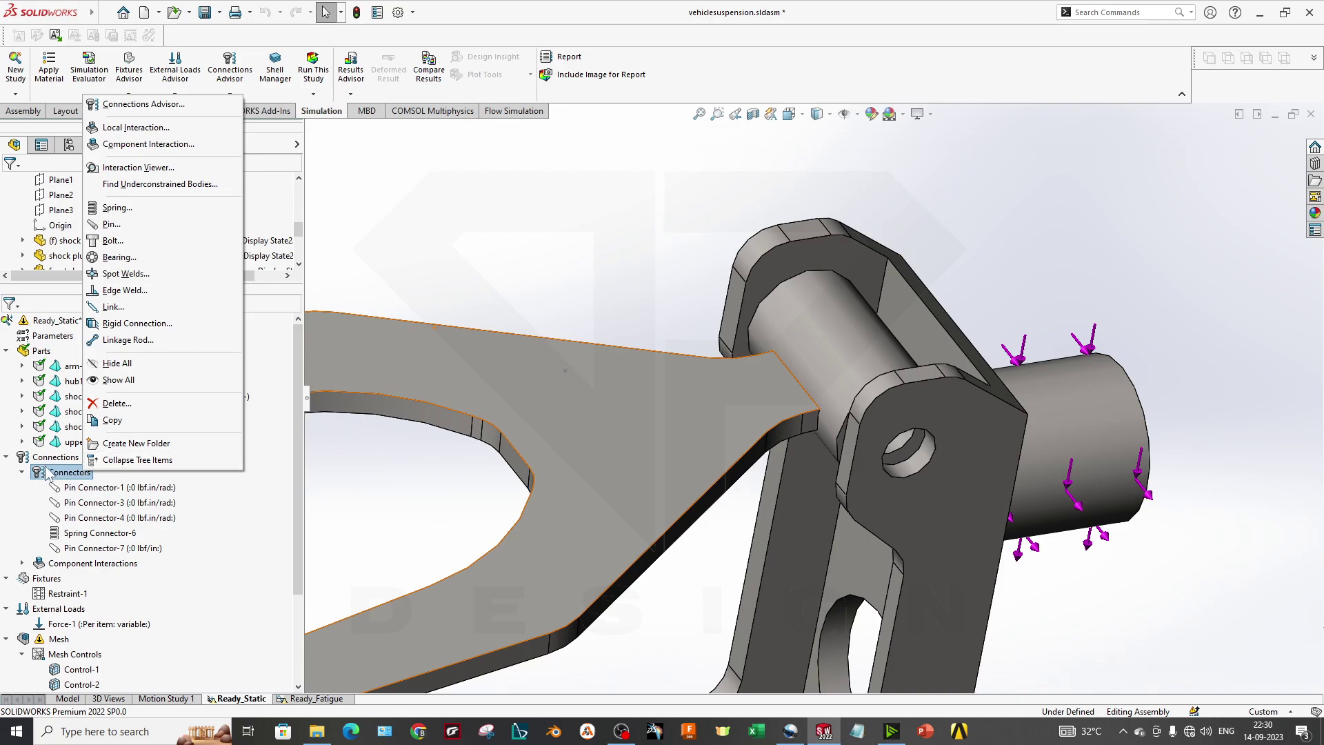
pyautogui.click(126, 228)
pyautogui.click(909, 456)
pyautogui.click(910, 476)
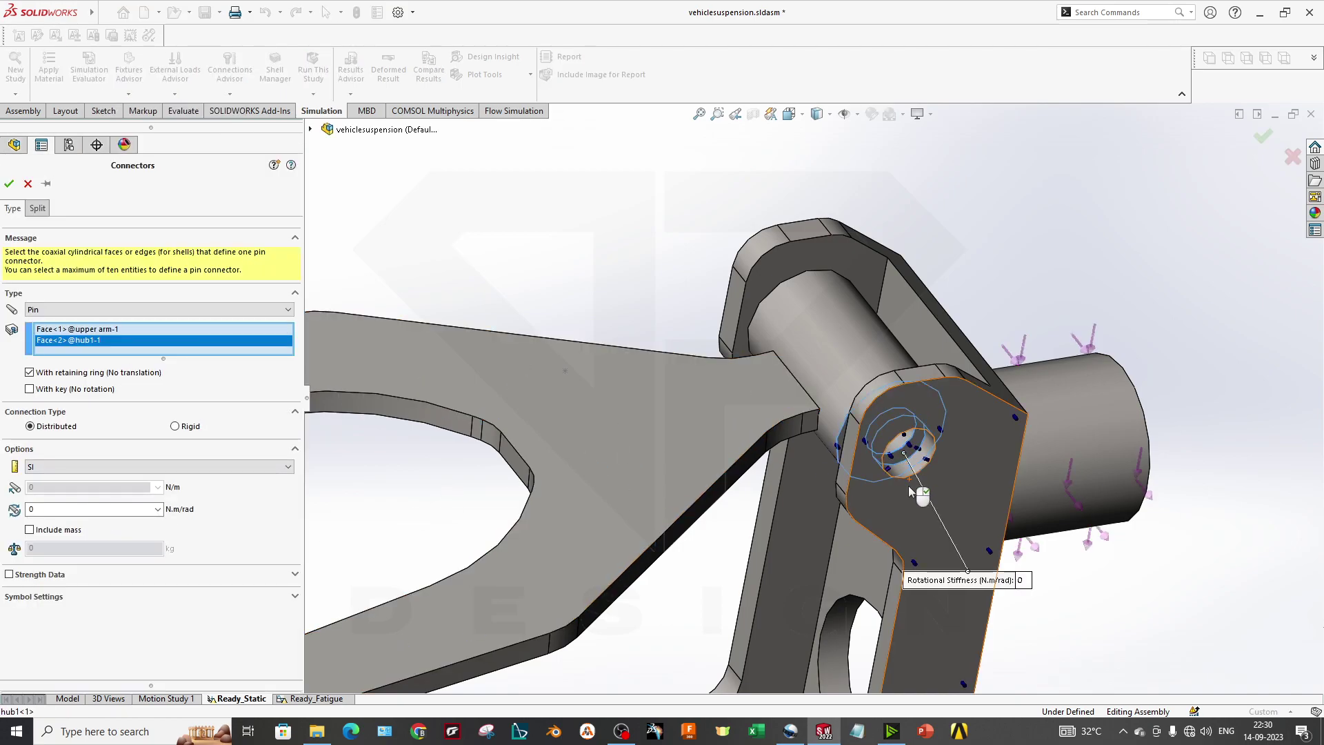
pyautogui.click(9, 183)
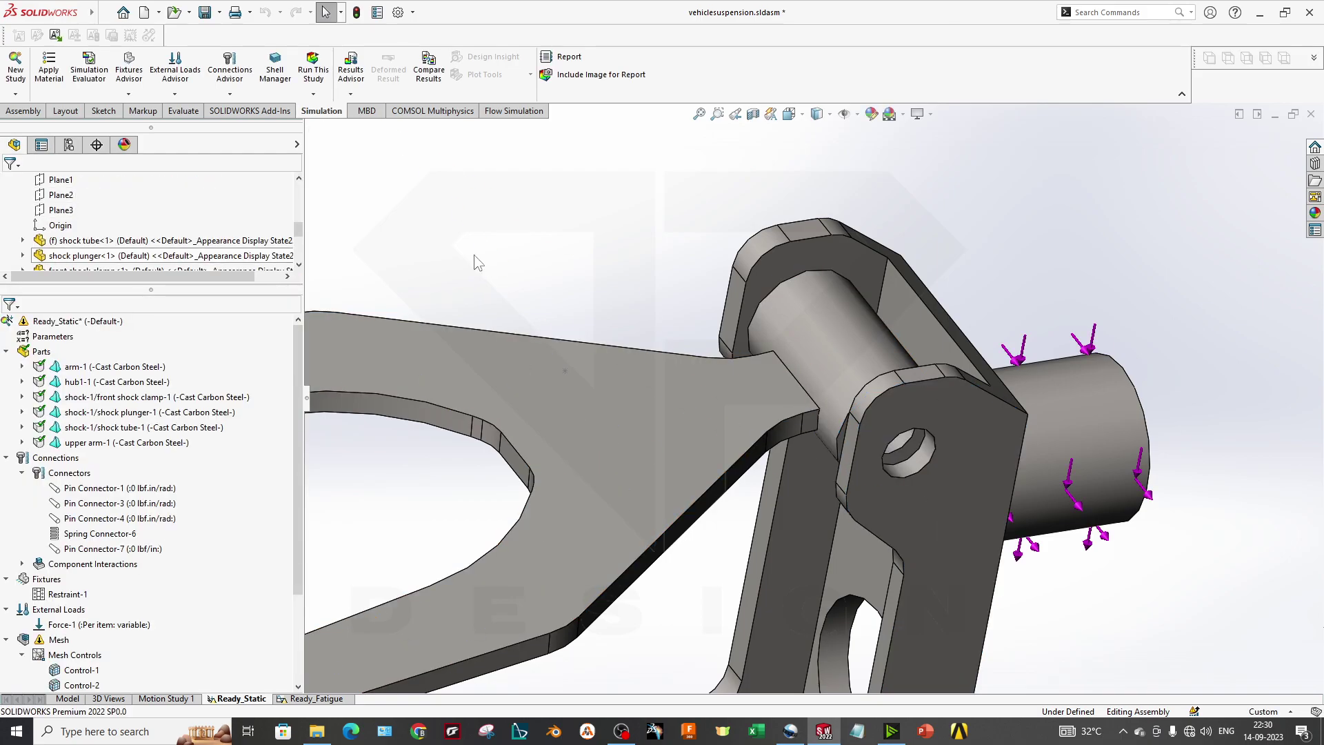
# Open the definition of Pin Connector-7 and examine its shock plunger and shock tube faces and its key and retaining-ring options.
pyautogui.scroll(2, 655, 483)
pyautogui.click(100, 533)
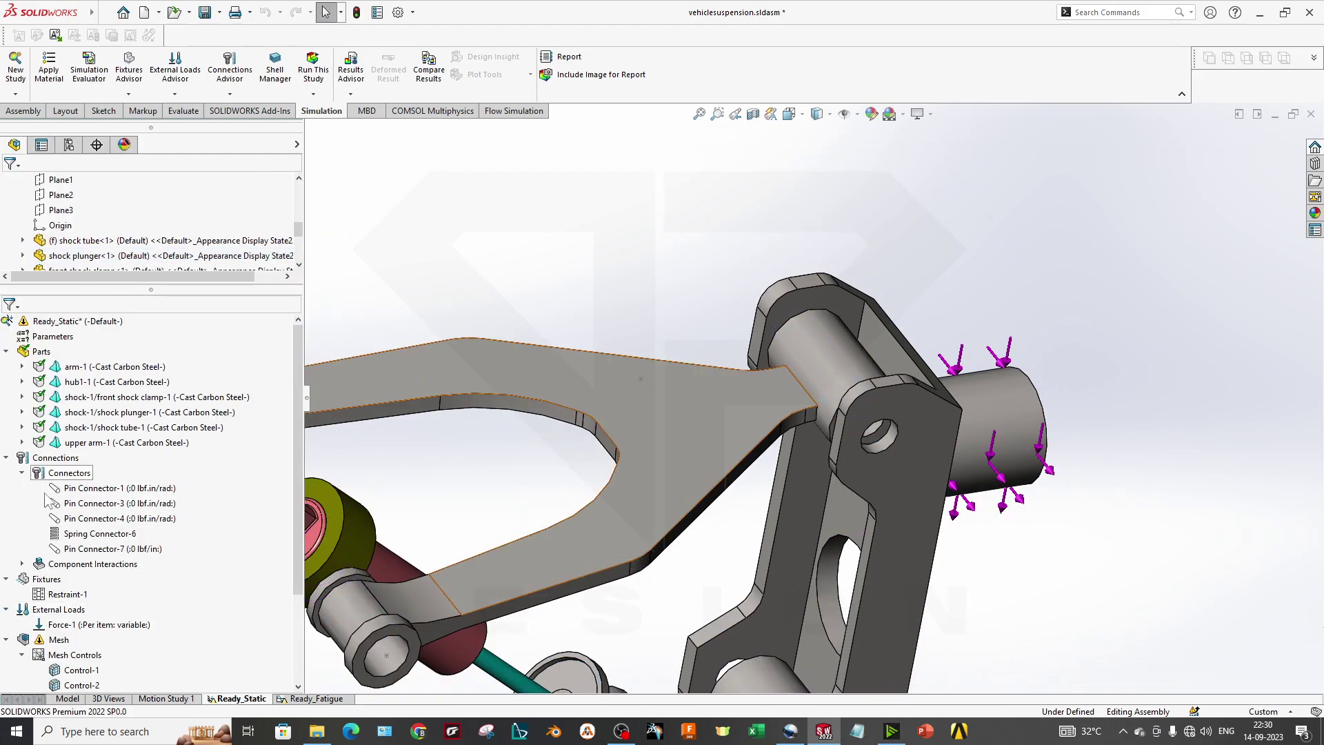
pyautogui.rightClick(107, 550)
pyautogui.click(174, 556)
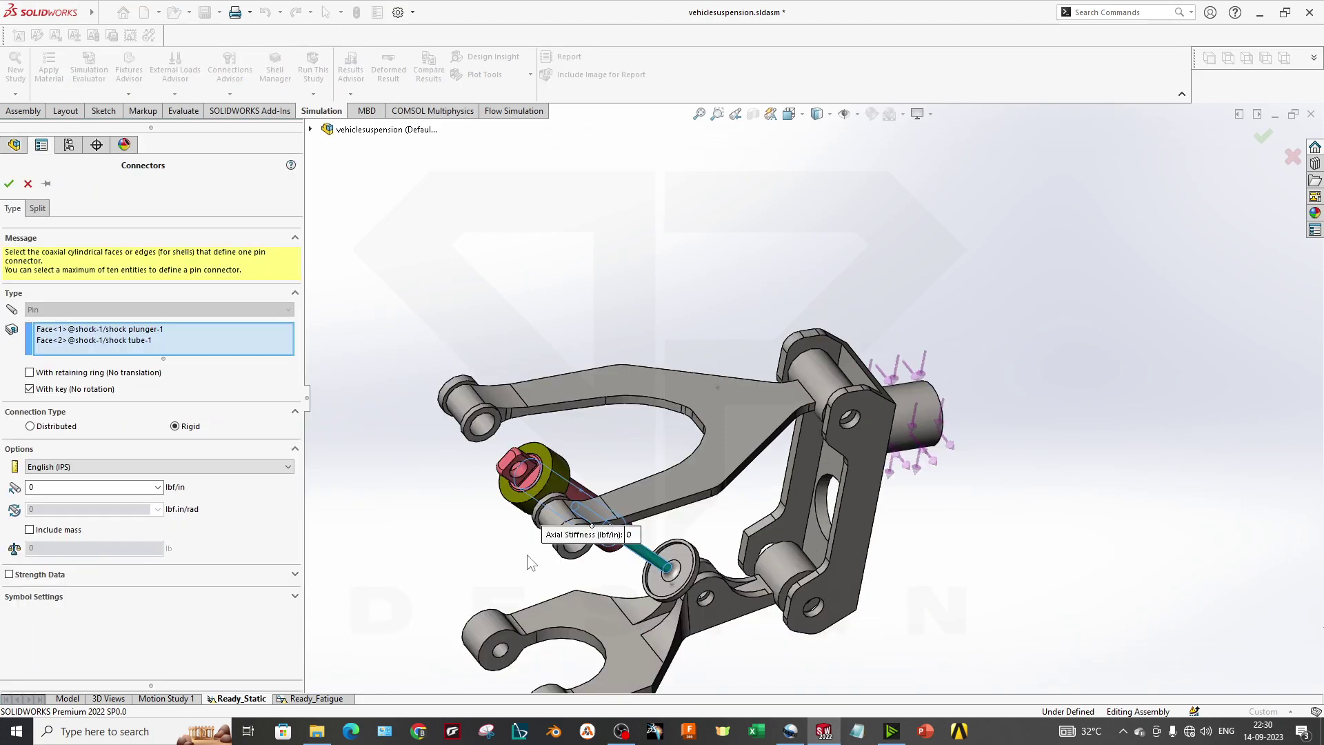
pyautogui.scroll(1, 524, 556)
pyautogui.moveTo(787, 588); pyautogui.dragTo(807, 630, button='middle')
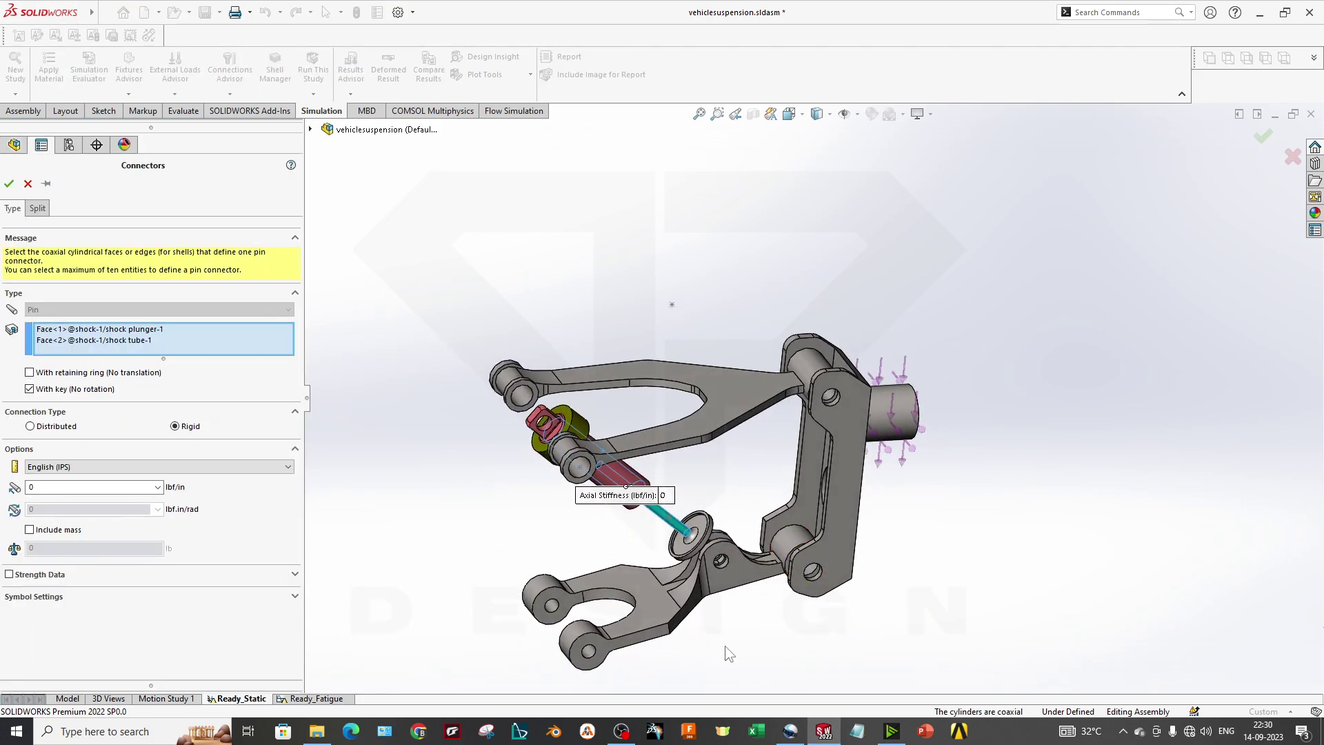
pyautogui.scroll(-4, 577, 404)
pyautogui.moveTo(655, 535); pyautogui.dragTo(591, 499, button='middle')
pyautogui.scroll(3, 761, 434)
pyautogui.scroll(-4, 1027, 570)
pyautogui.moveTo(726, 524)
pyautogui.mouseDown(button='middle')
pyautogui.moveTo(677, 508)
pyautogui.moveTo(717, 531)
pyautogui.mouseUp(button='middle')
pyautogui.moveTo(555, 520); pyautogui.dragTo(627, 574, button='middle')
pyautogui.scroll(2, 712, 558)
pyautogui.moveTo(695, 434); pyautogui.dragTo(743, 438, button='middle')
pyautogui.scroll(-3, 743, 462)
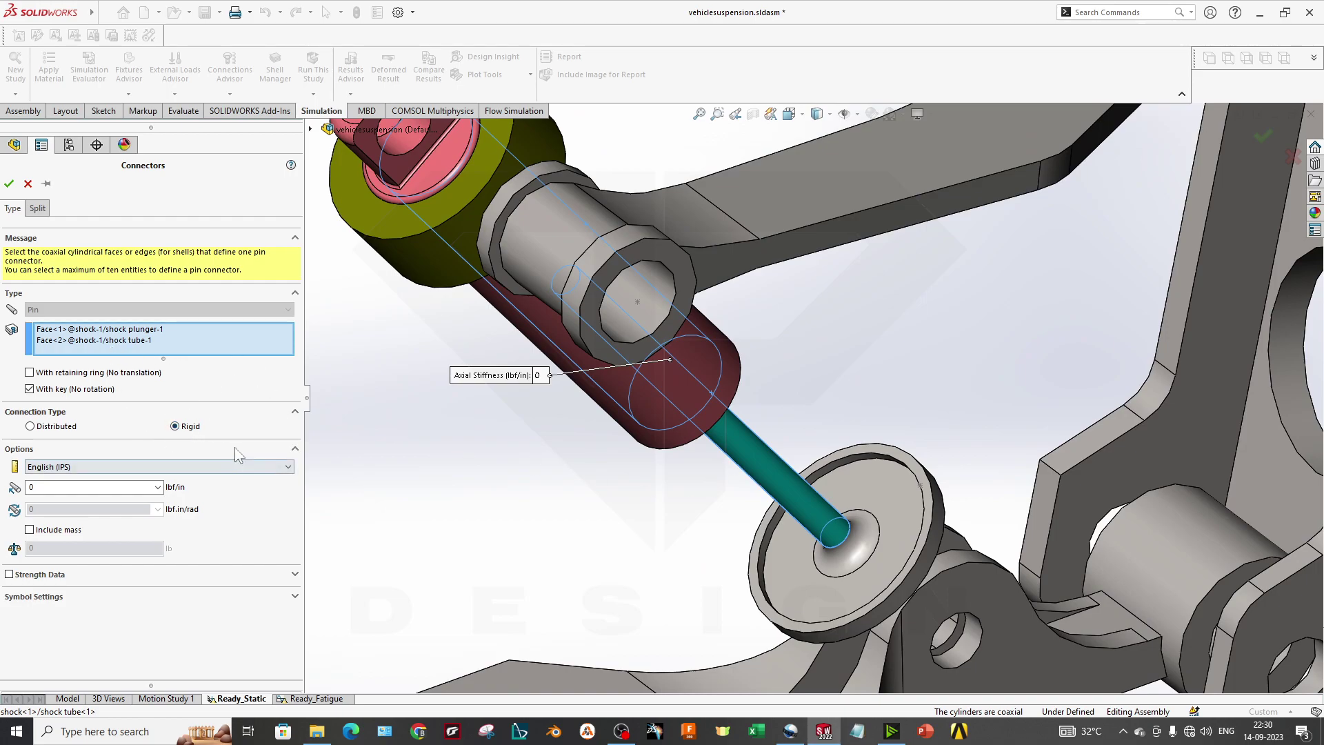
pyautogui.click(9, 183)
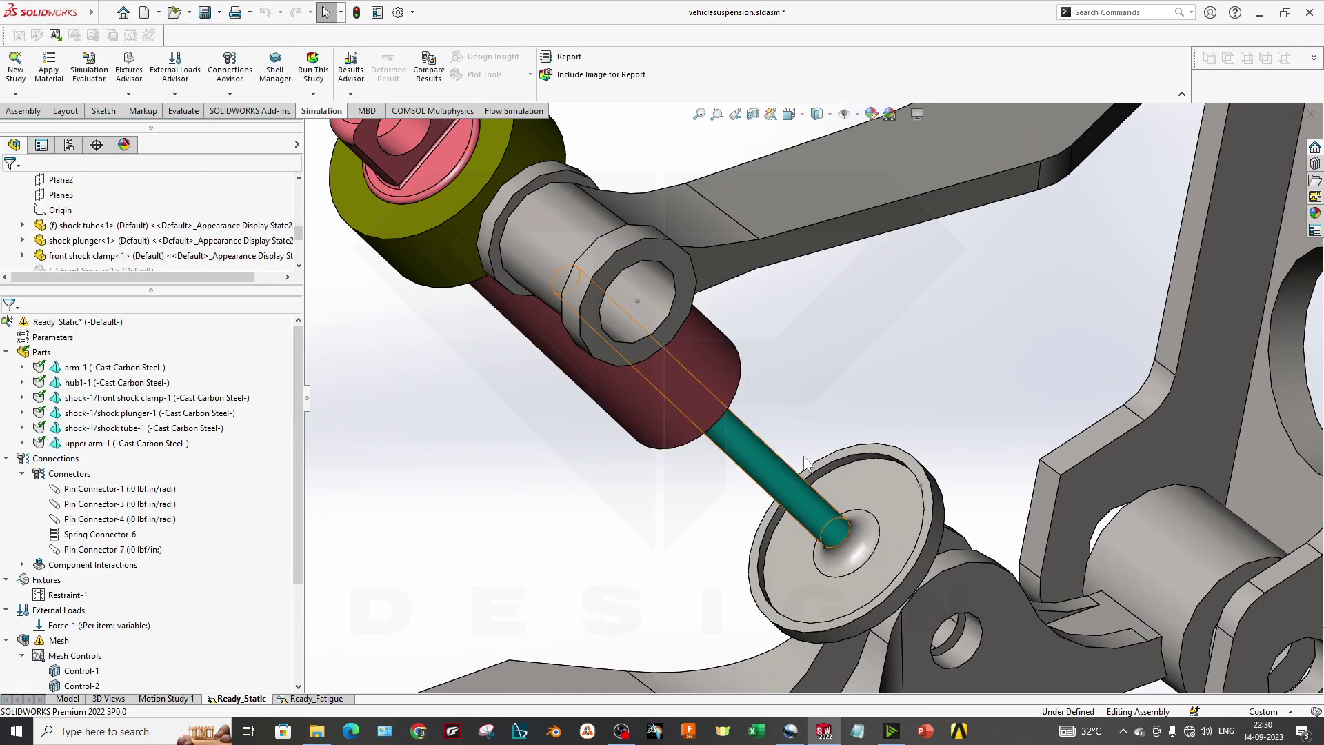
# Select the disc face of the shock plunger to examine the spring's lower seat.
pyautogui.scroll(6, 779, 434)
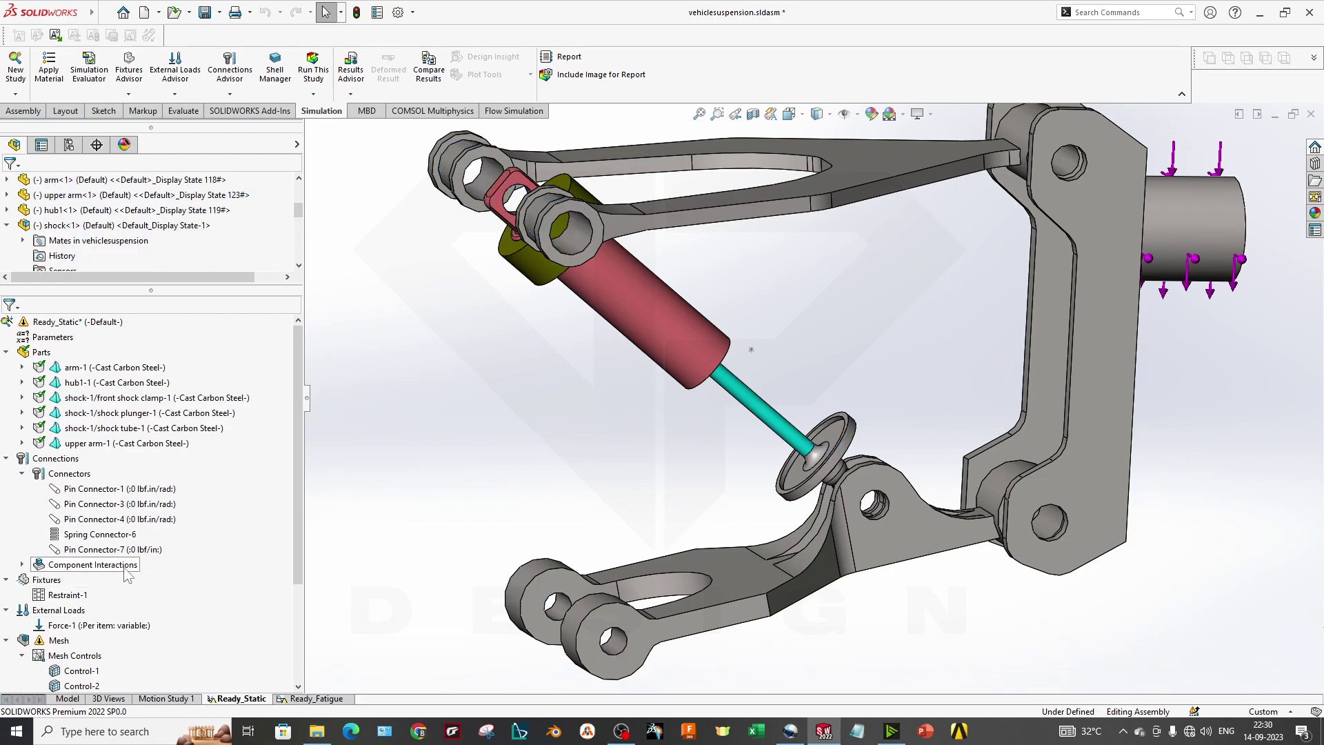
pyautogui.scroll(3, 666, 489)
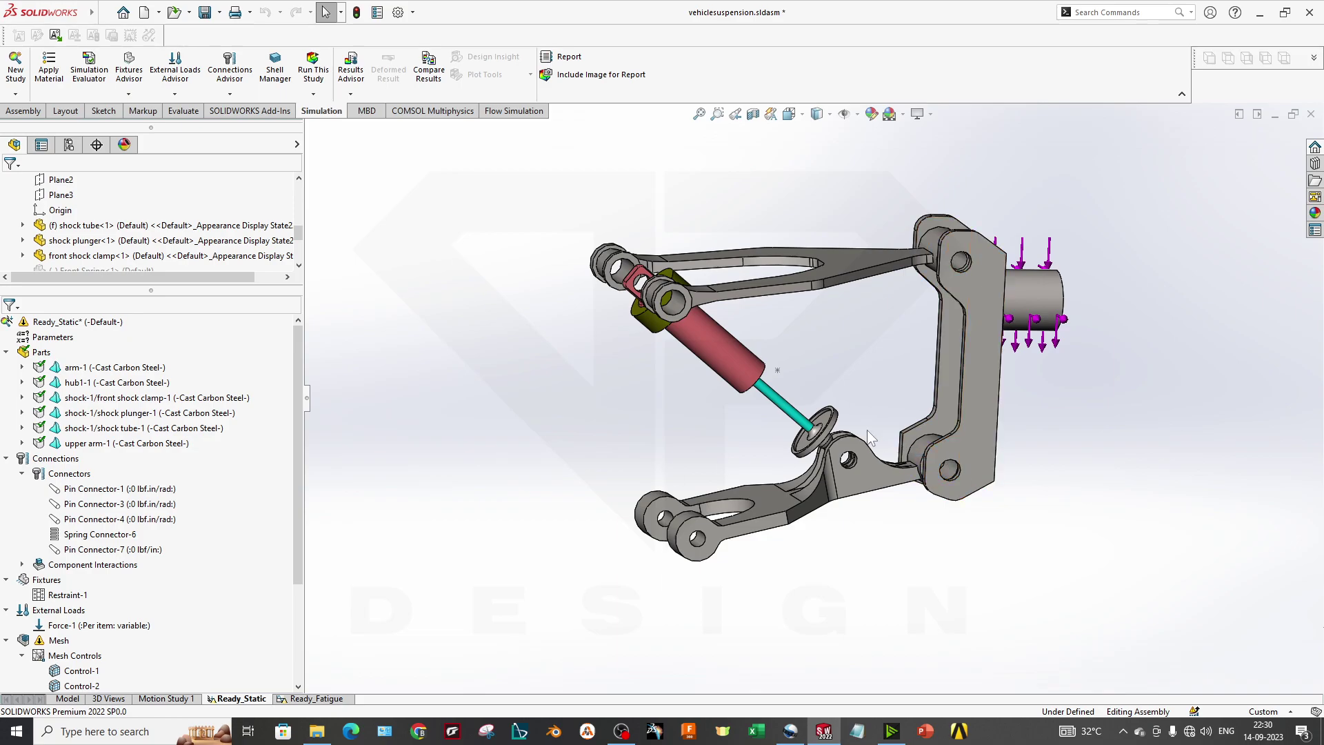
pyautogui.scroll(-3, 866, 429)
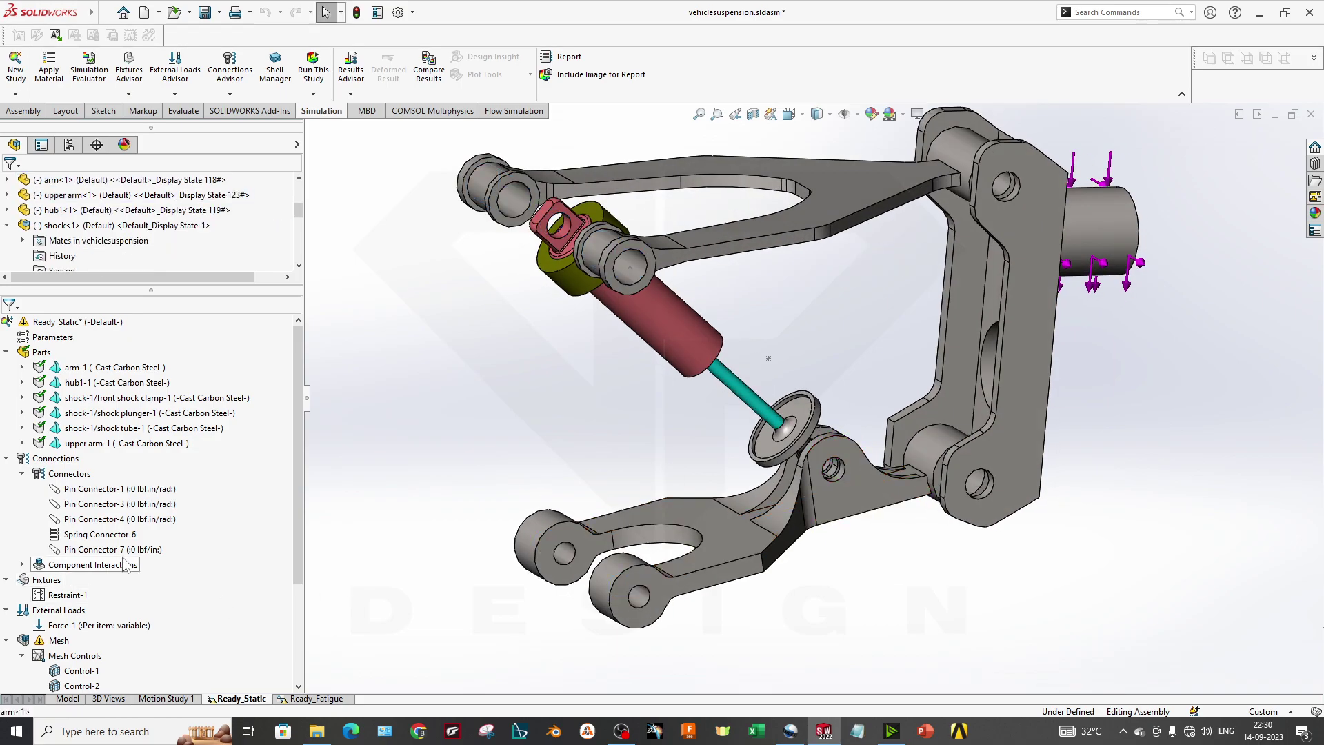
pyautogui.scroll(-2, 823, 407)
pyautogui.click(790, 428)
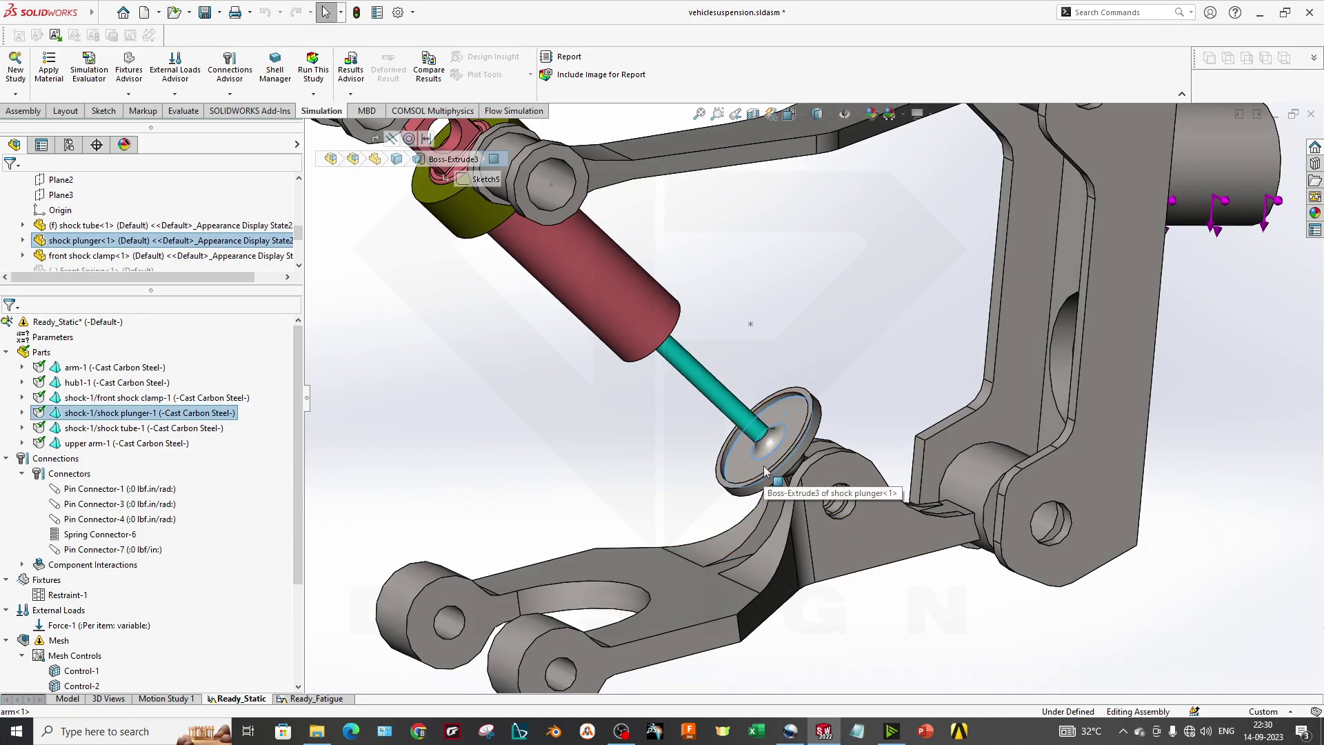
# Open the definition of Spring Connector-6 and examine the shock plunger and front shock clamp faces it joins.
pyautogui.click(96, 534)
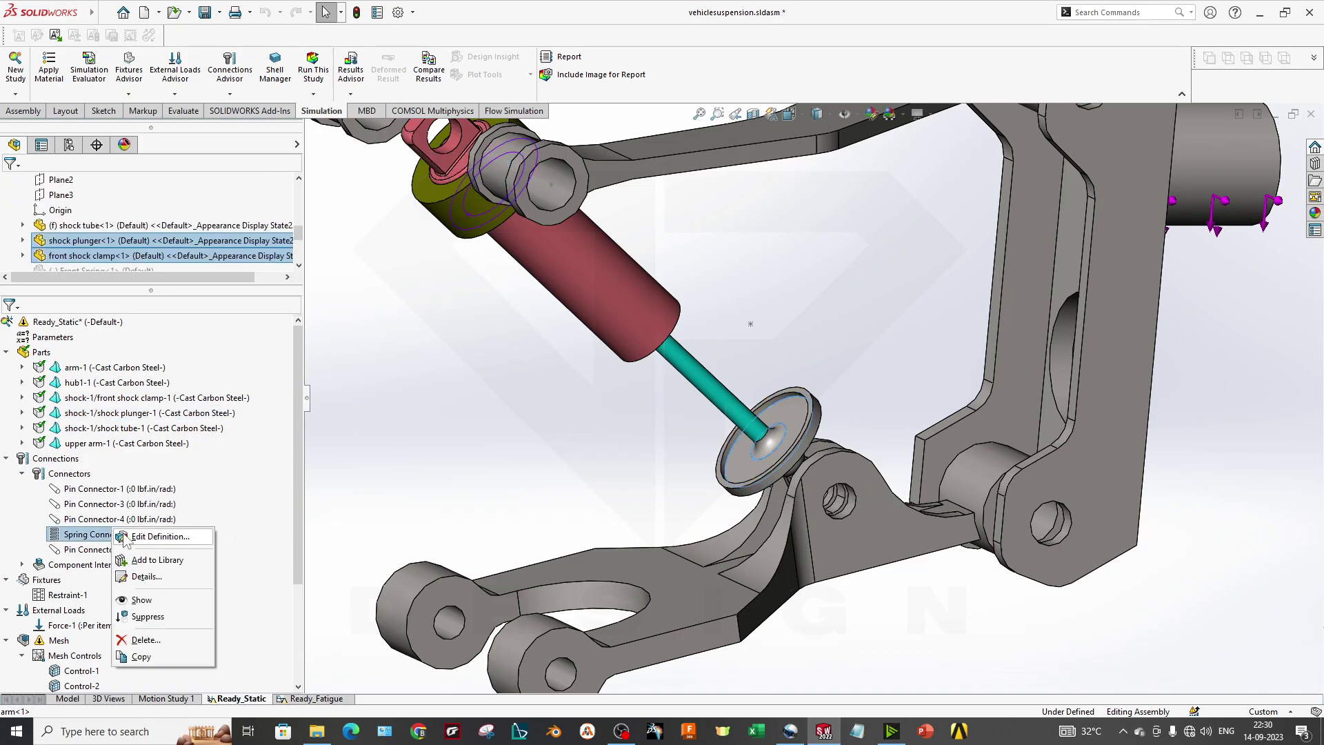
pyautogui.click(124, 536)
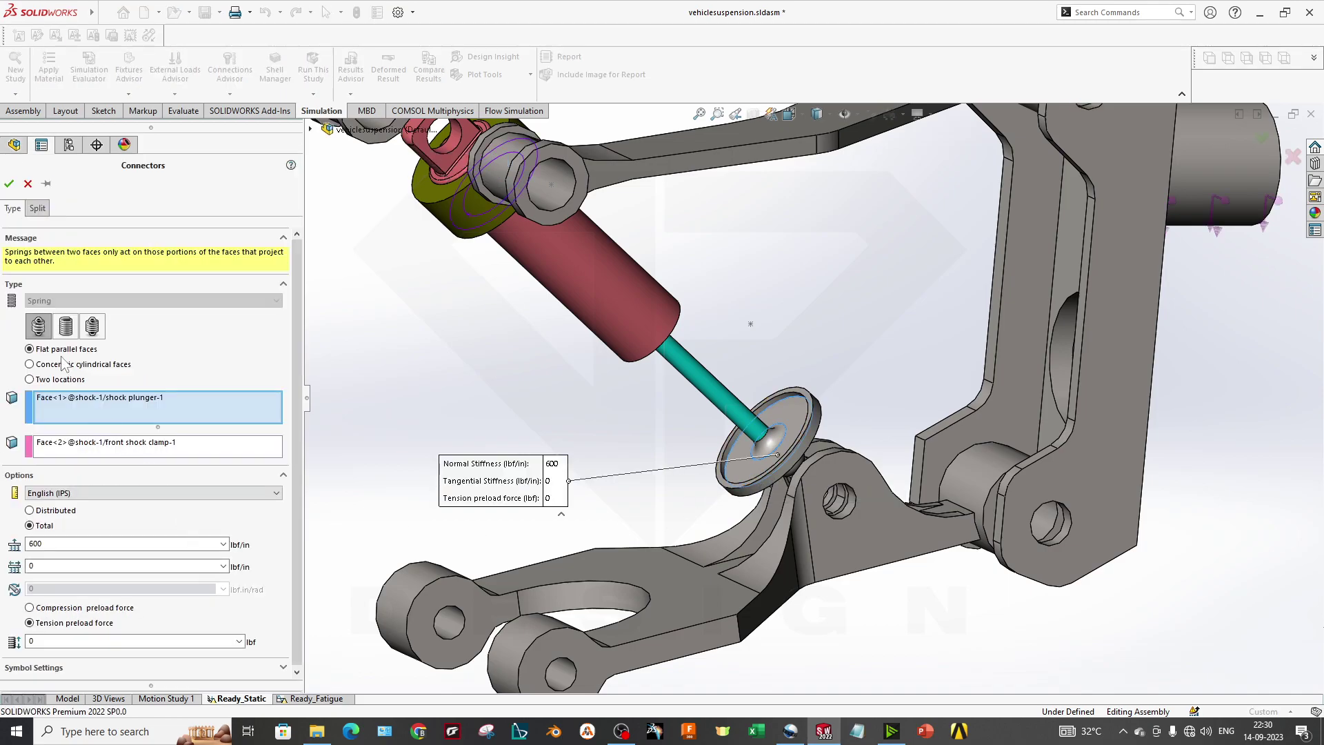
pyautogui.click(62, 404)
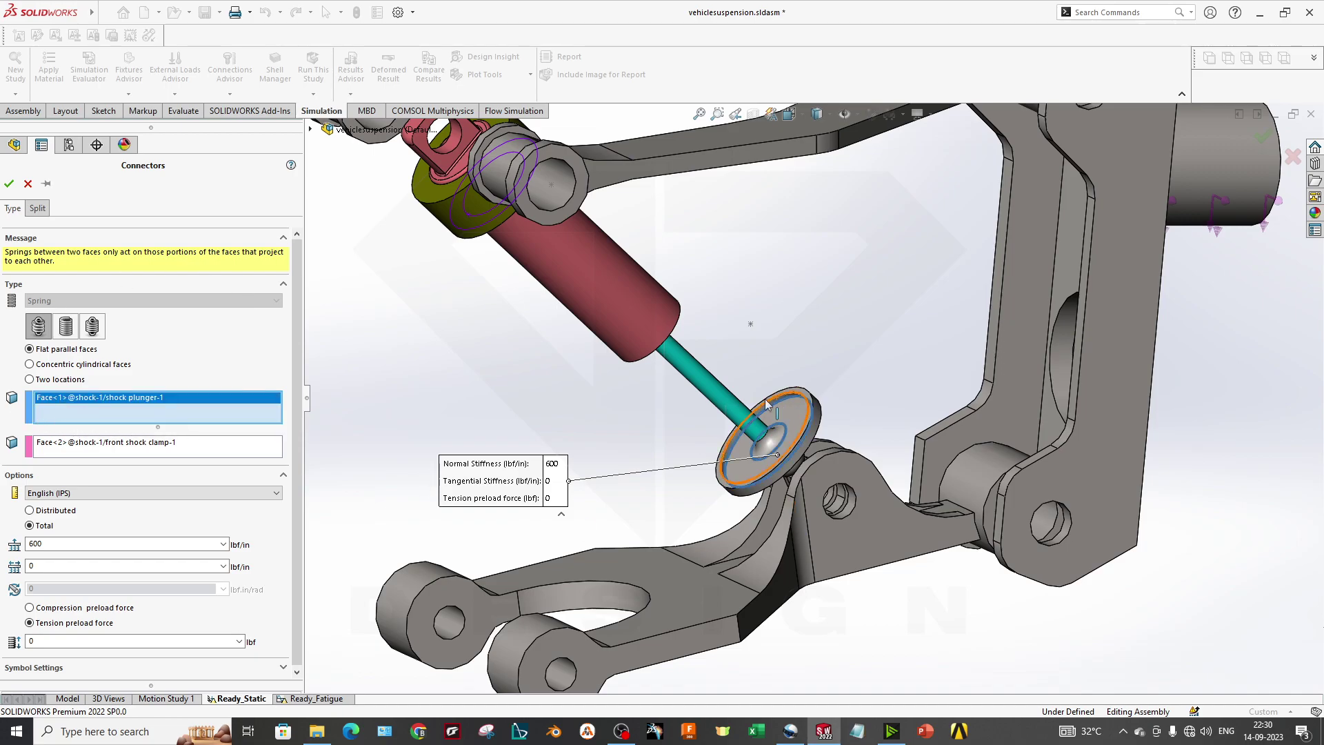
pyautogui.click(65, 444)
pyautogui.moveTo(631, 340); pyautogui.dragTo(564, 307, button='middle')
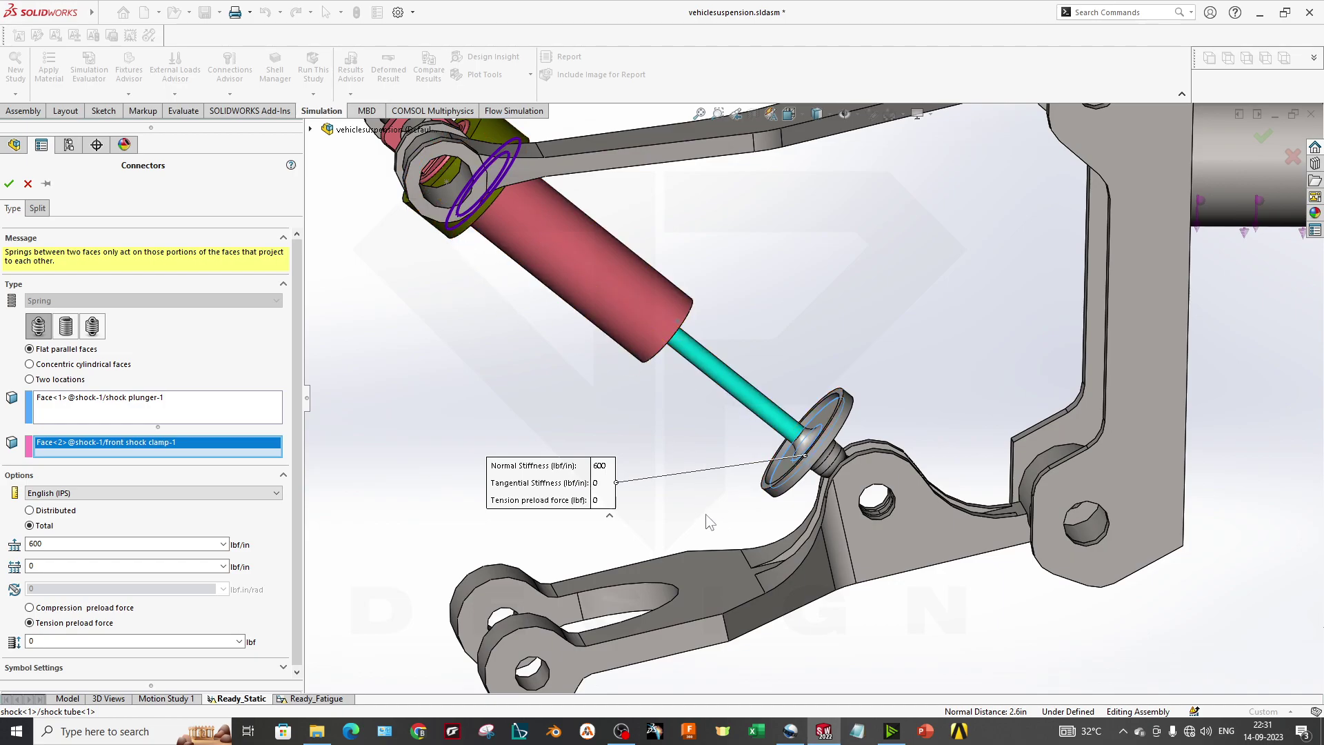
# Examine the spring connector's normal stiffness and tension preload force, leaving the definition without changes.
pyautogui.moveTo(77, 544); pyautogui.dragTo(2, 518)
pyautogui.scroll(1, 494, 519)
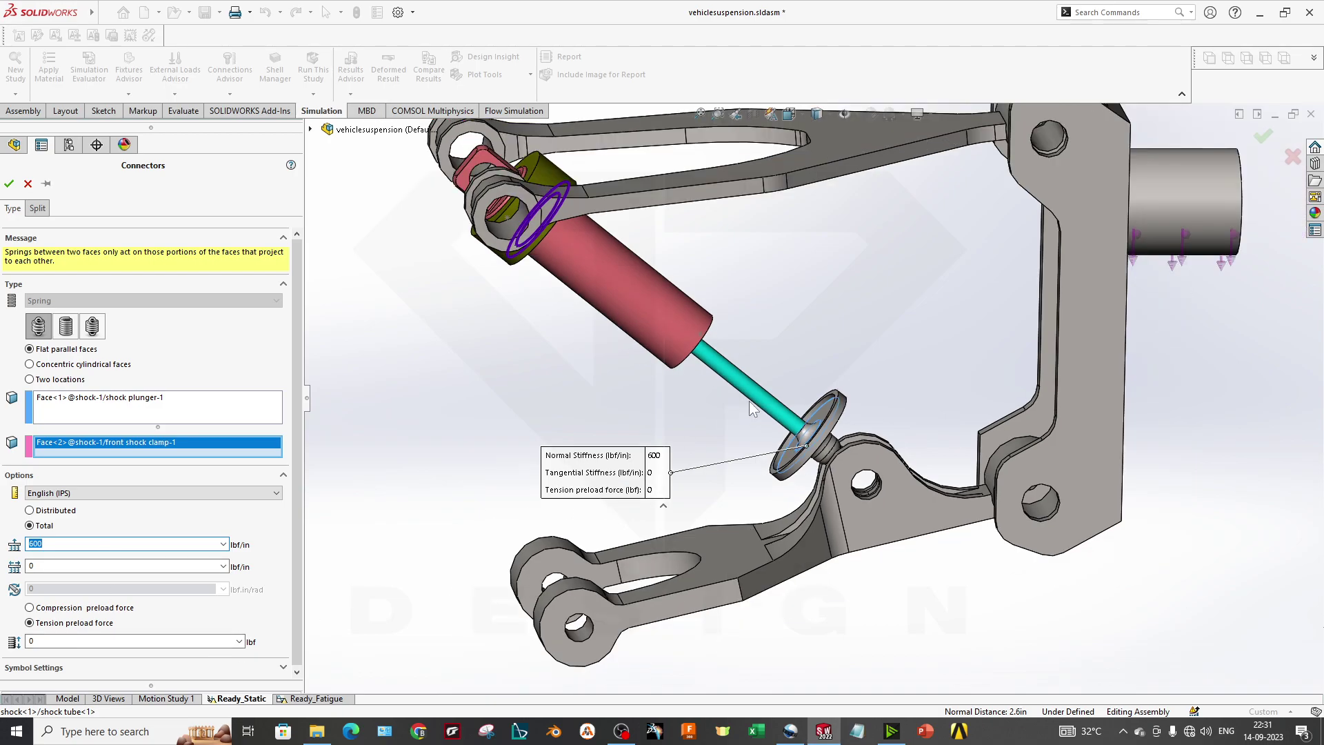
pyautogui.moveTo(749, 402); pyautogui.dragTo(757, 343, button='middle')
pyautogui.scroll(2, 826, 346)
pyautogui.scroll(-2, 826, 346)
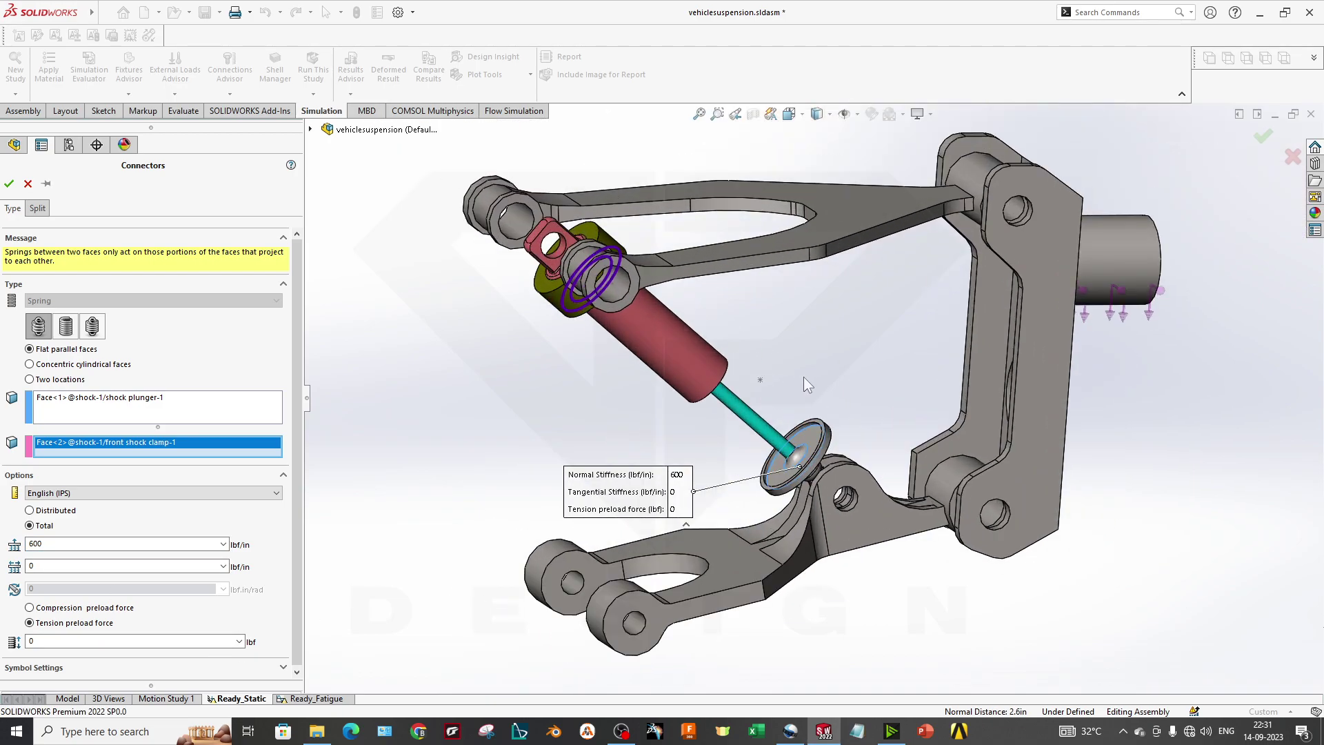
pyautogui.scroll(2, 804, 377)
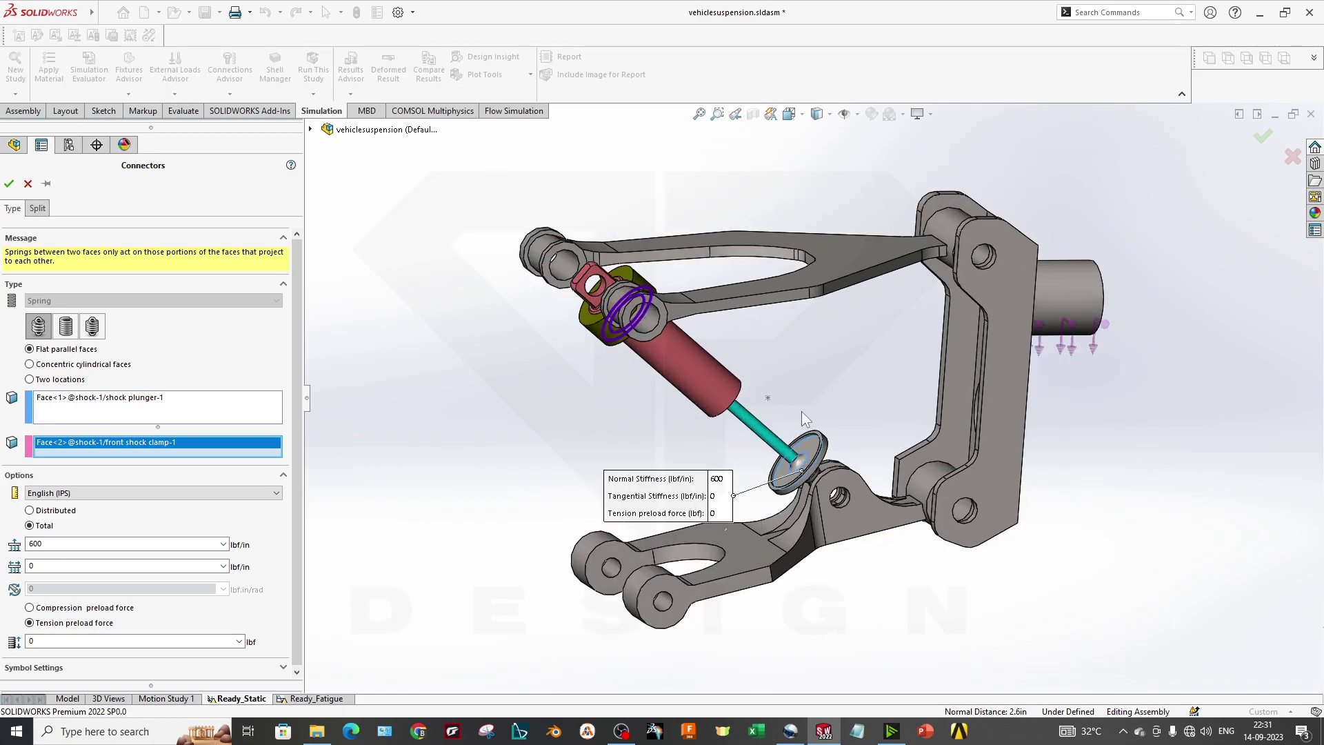
pyautogui.moveTo(79, 642); pyautogui.dragTo(5, 646)
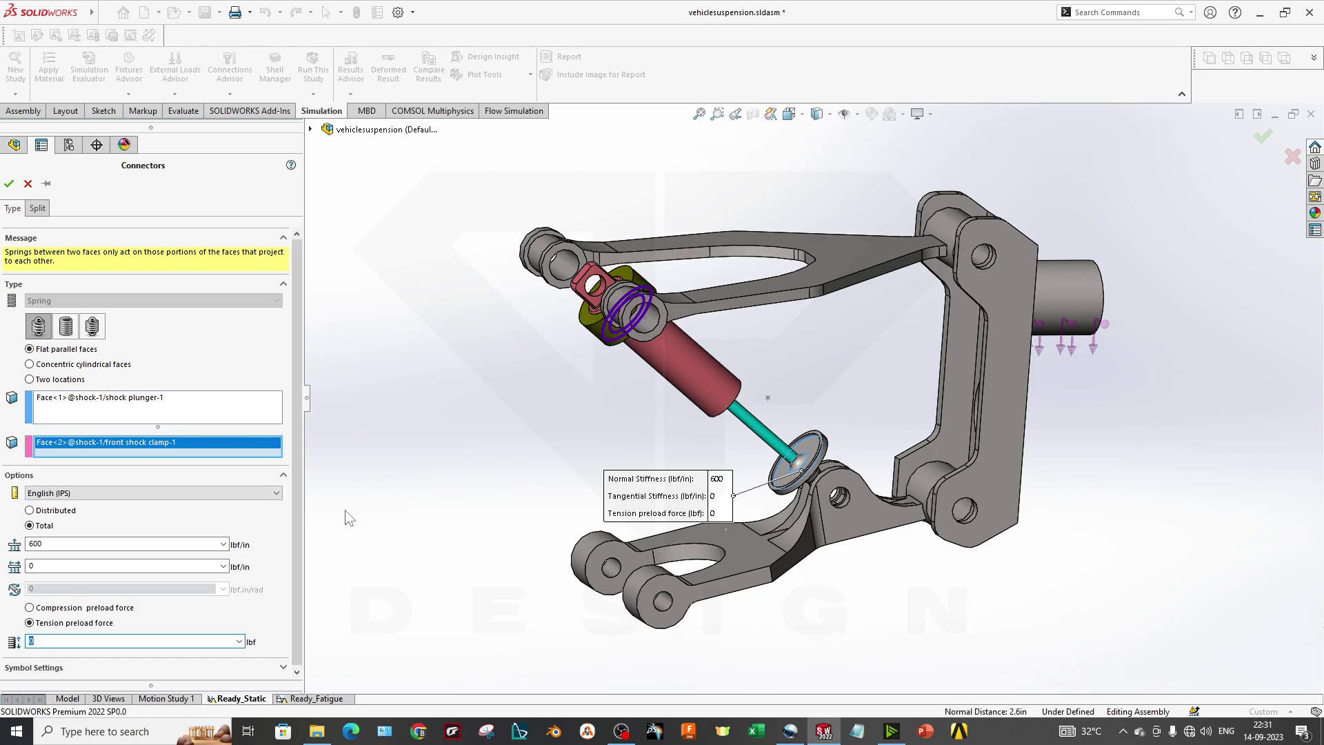
pyautogui.click(27, 183)
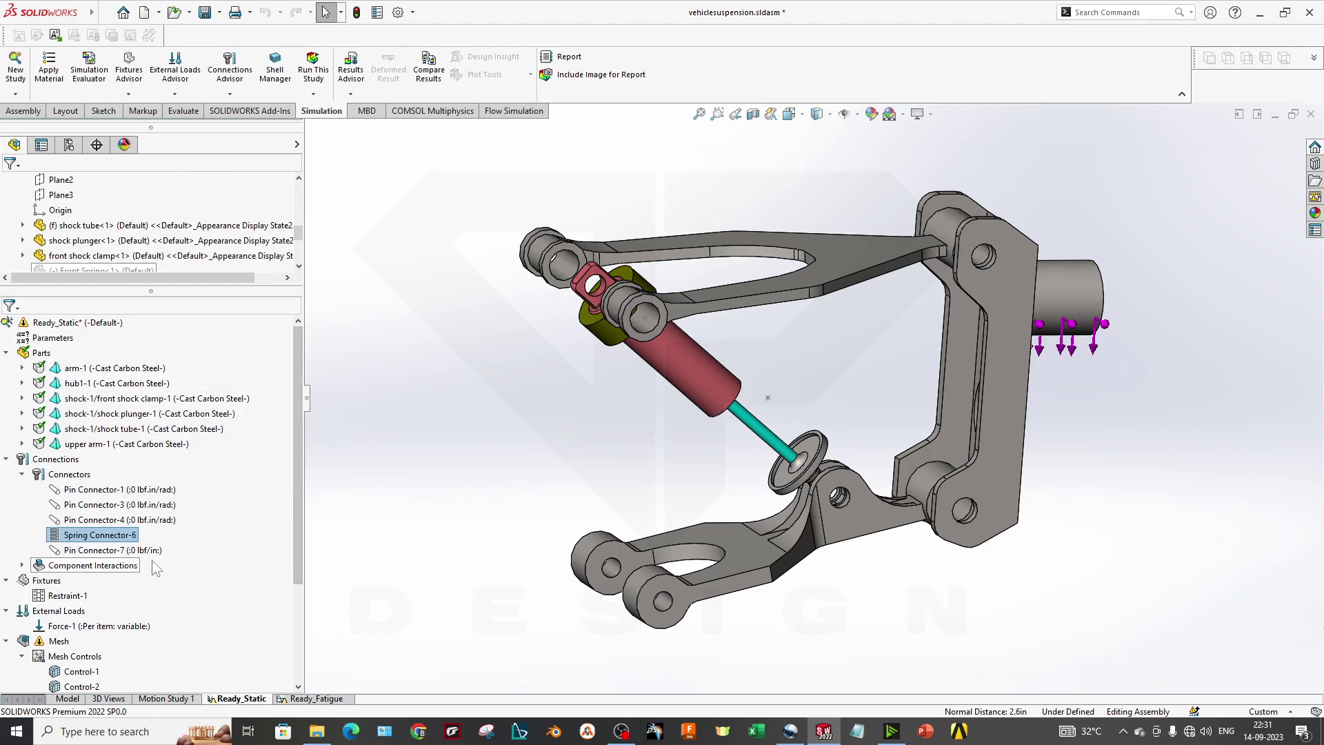
# Open the definition of the Global Contact component interaction and examine its bonded type across the whole assembly.
pyautogui.click(92, 565)
pyautogui.click(21, 565)
pyautogui.click(160, 580)
pyautogui.rightClick(160, 582)
pyautogui.click(206, 592)
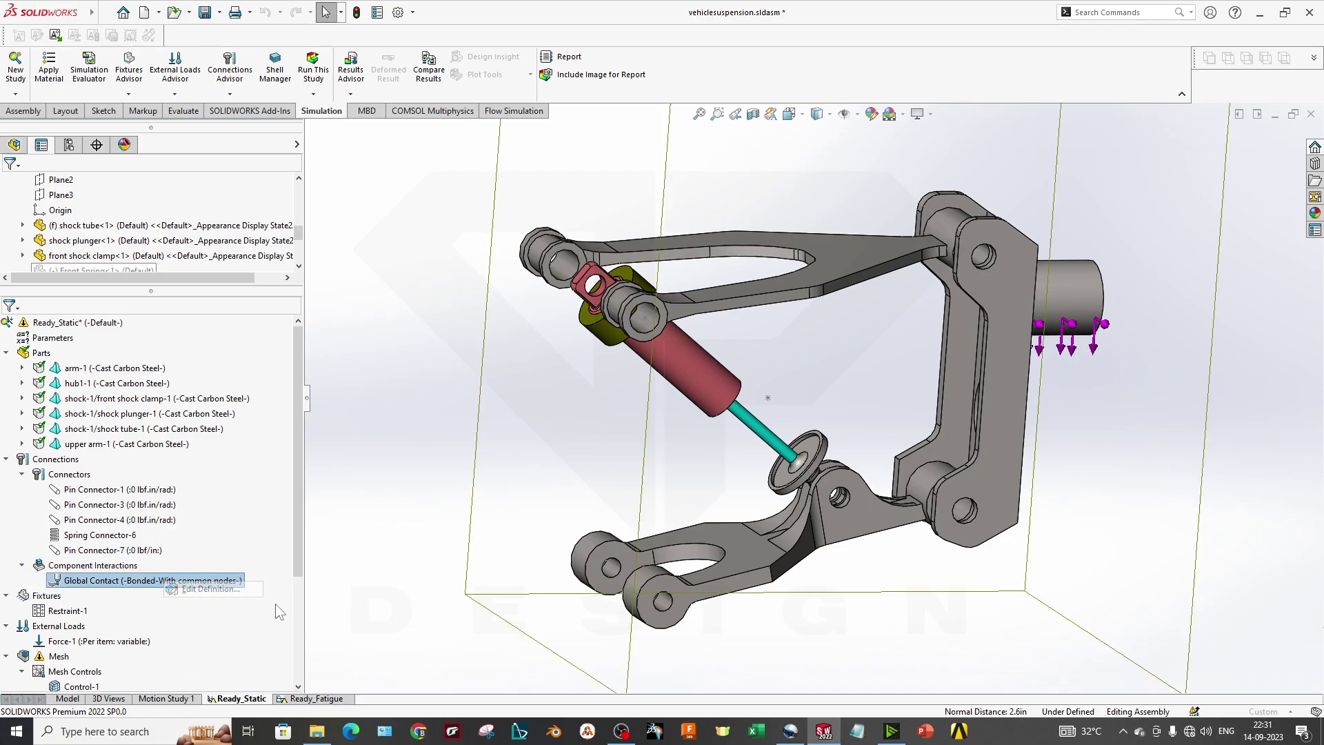
pyautogui.scroll(5, 834, 428)
pyautogui.scroll(-2, 952, 270)
pyautogui.moveTo(874, 376); pyautogui.dragTo(852, 341, button='middle')
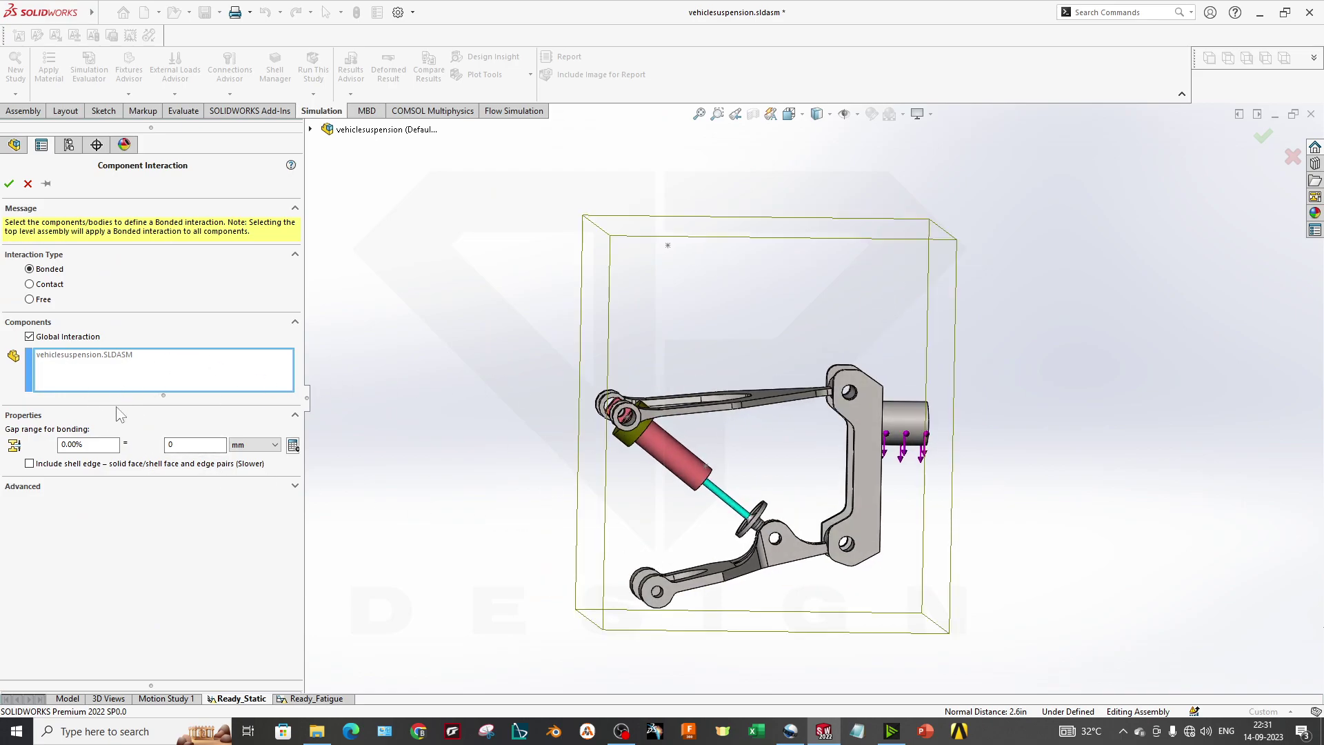
# Examine the global interaction's gap range for bonding and its advanced bonding formulation options, leaving them without changes.
pyautogui.scroll(-3, 907, 388)
pyautogui.moveTo(566, 440); pyautogui.dragTo(602, 485, button='middle')
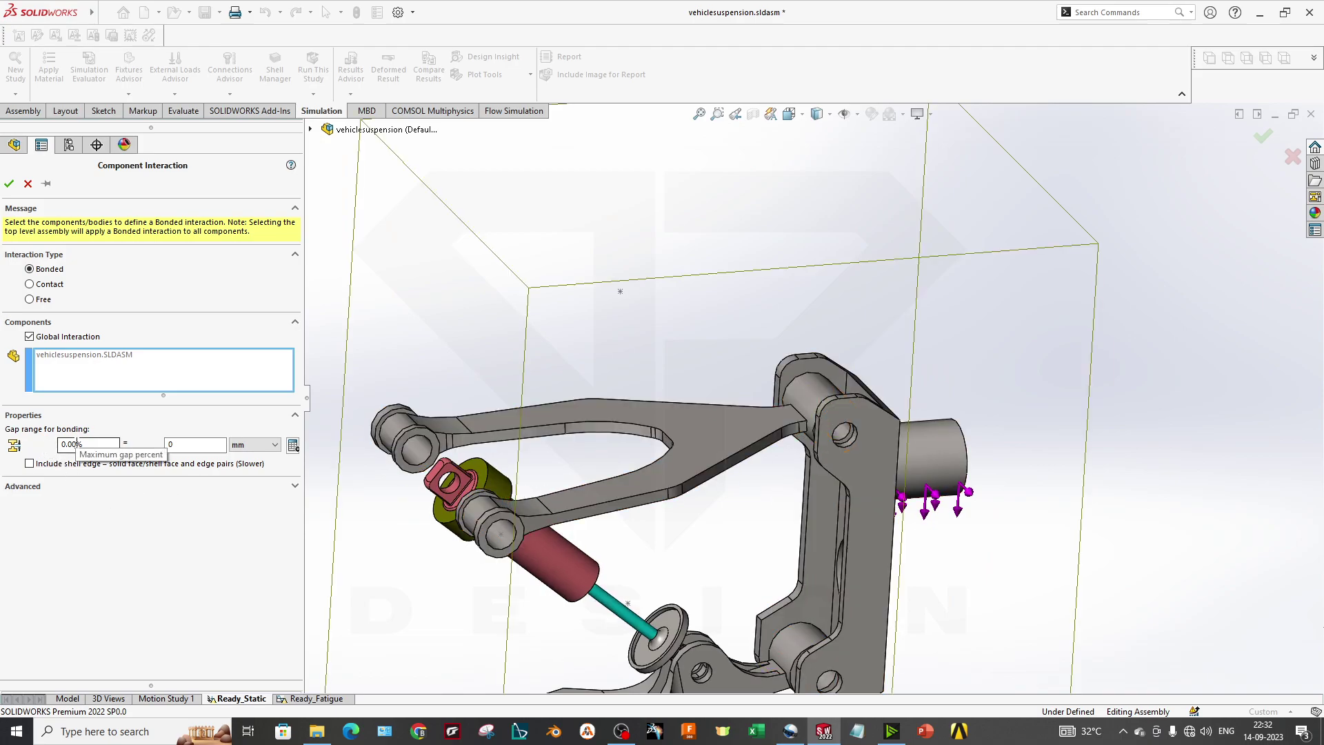
pyautogui.press('f')
pyautogui.scroll(-1, 716, 557)
pyautogui.moveTo(716, 558); pyautogui.dragTo(696, 541, button='middle')
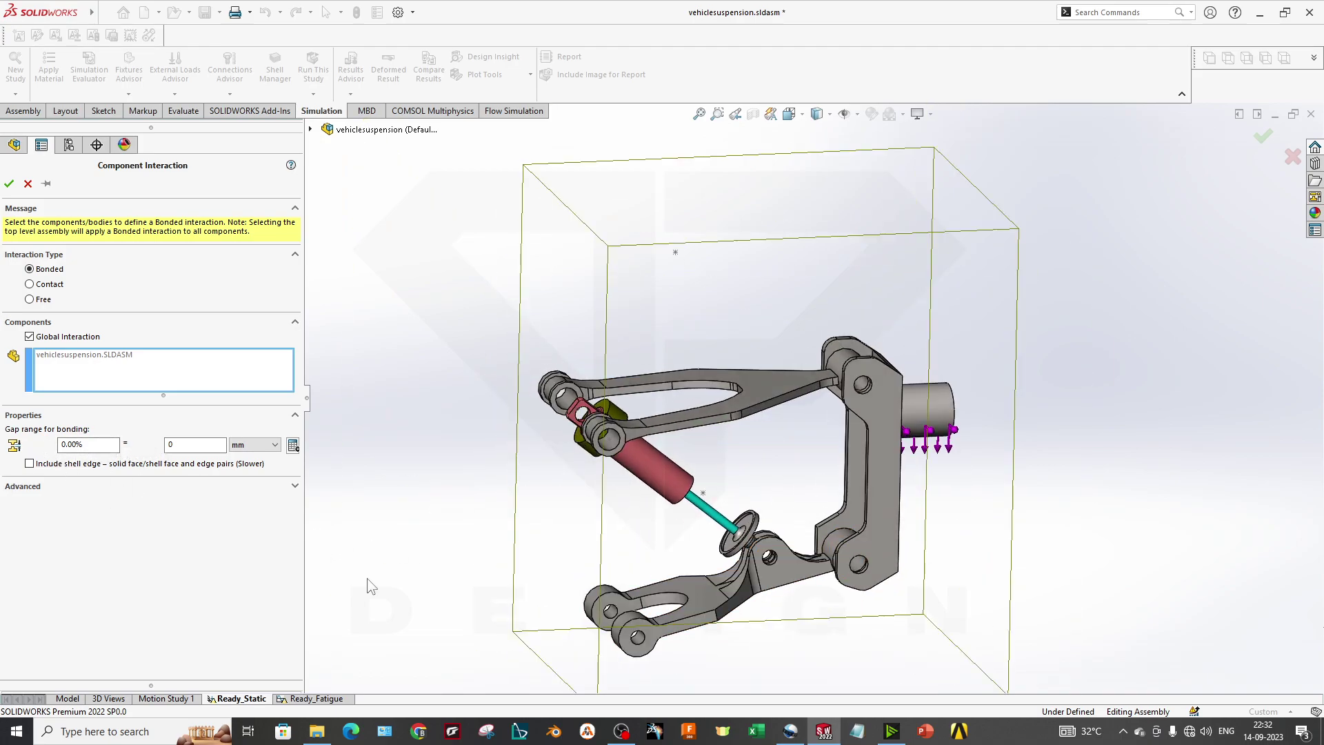
pyautogui.doubleClick(88, 445)
pyautogui.click(83, 488)
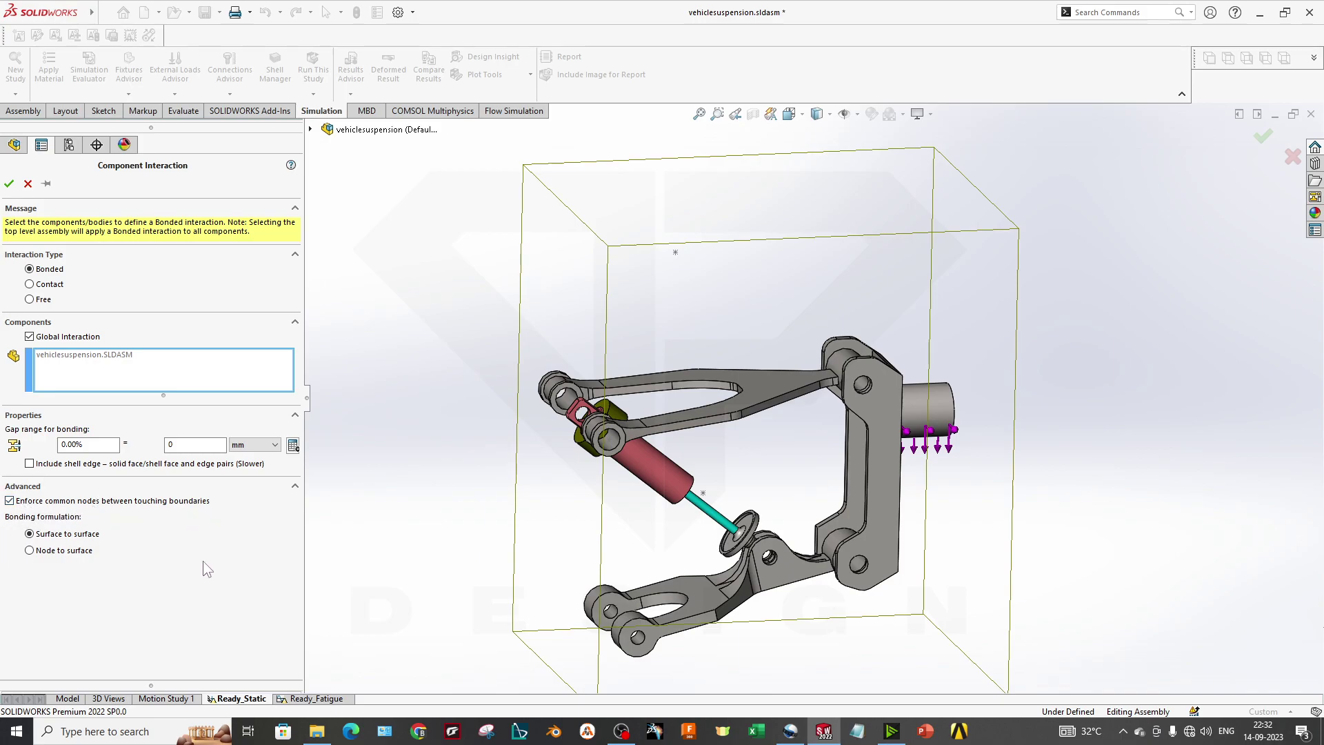
pyautogui.scroll(3, 606, 562)
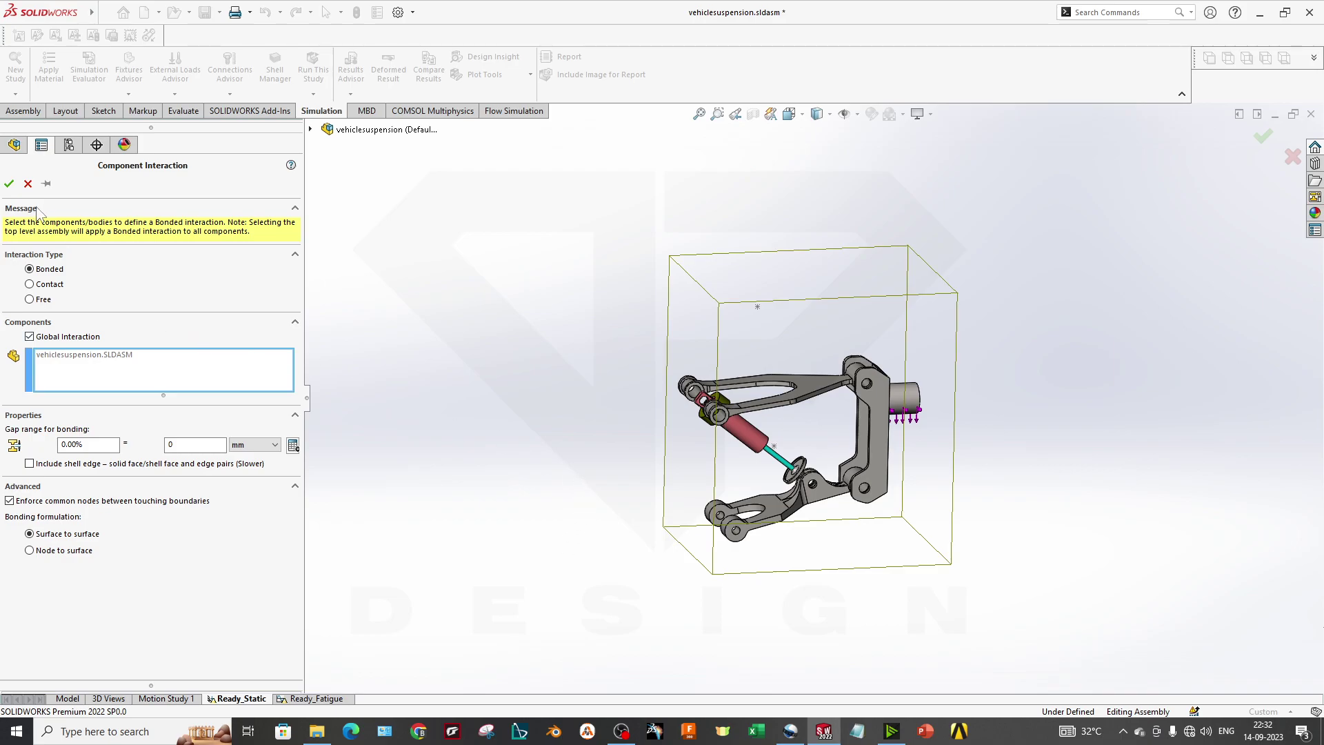
pyautogui.click(28, 184)
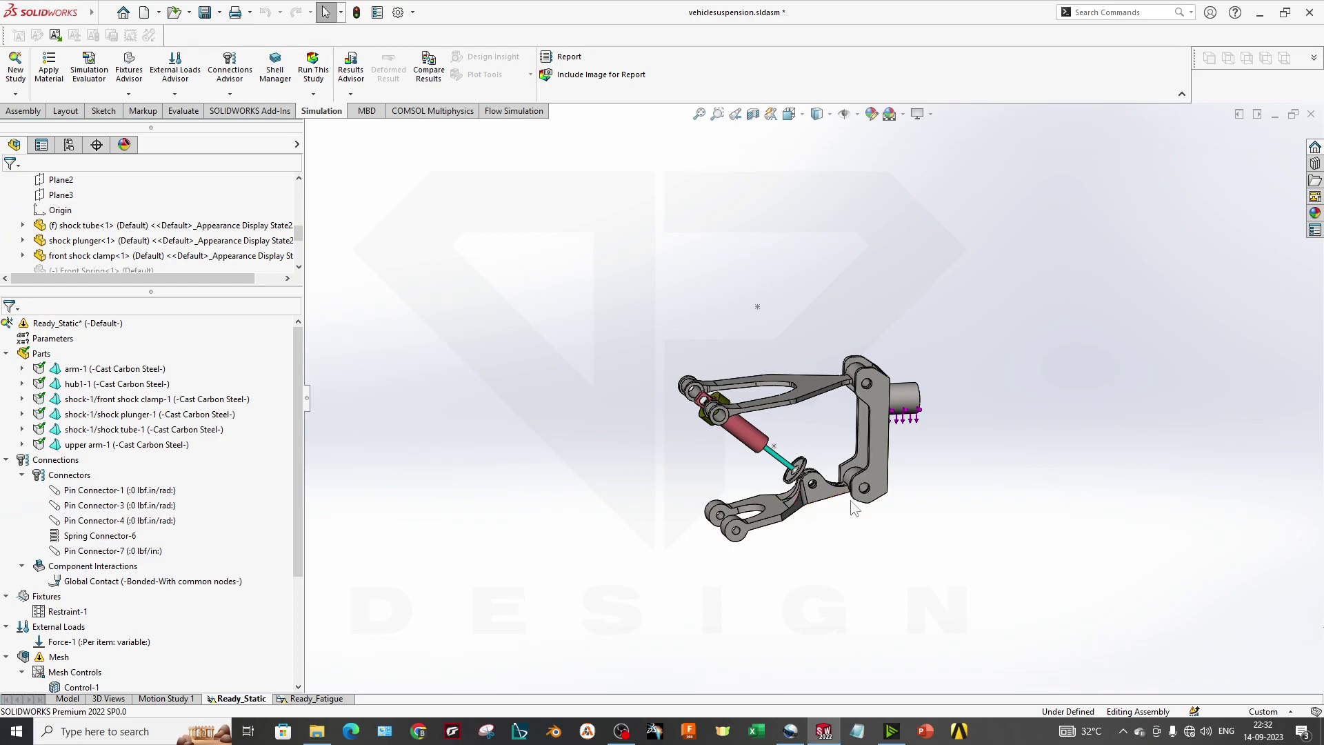
# Open the definition of the Restraint-1 fixture.
pyautogui.scroll(-3, 853, 508)
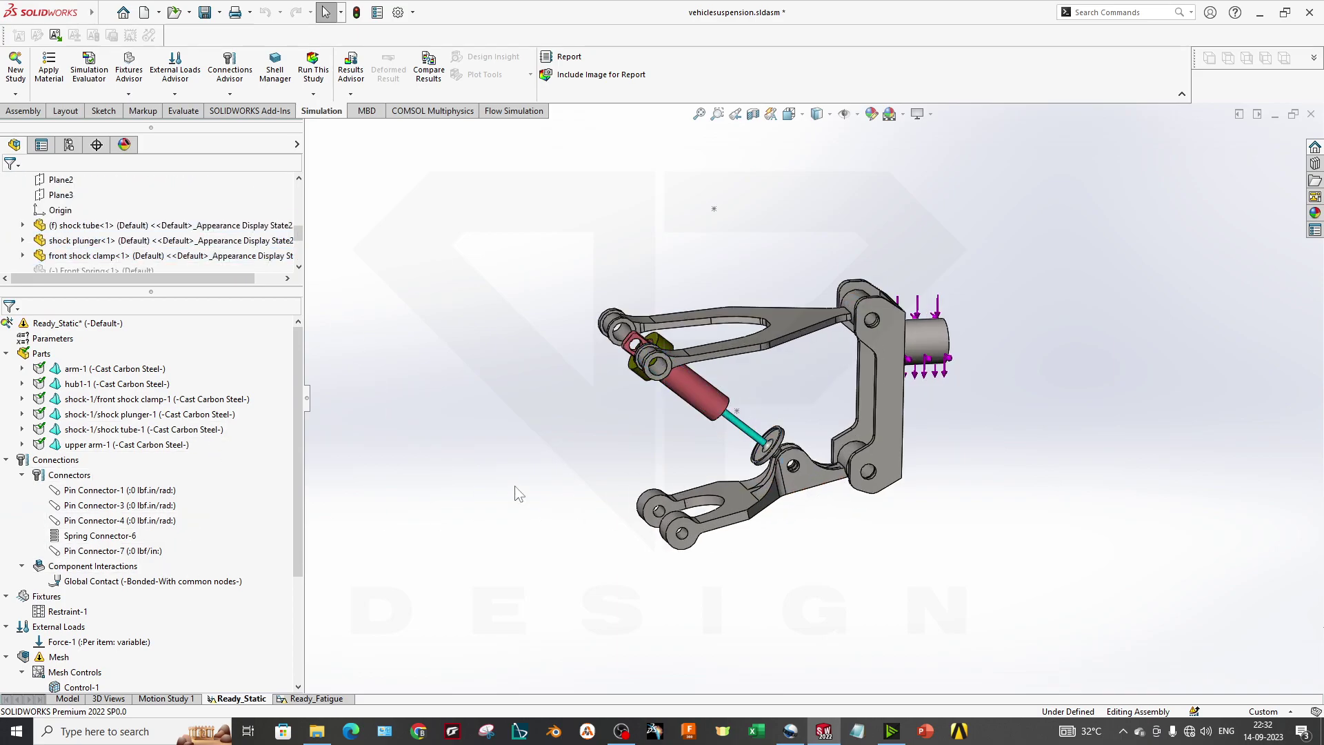
pyautogui.scroll(-4, 771, 396)
pyautogui.moveTo(739, 533)
pyautogui.mouseDown(button='middle')
pyautogui.moveTo(765, 531)
pyautogui.moveTo(718, 540)
pyautogui.mouseUp(button='middle')
pyautogui.moveTo(621, 415); pyautogui.dragTo(667, 498, button='middle')
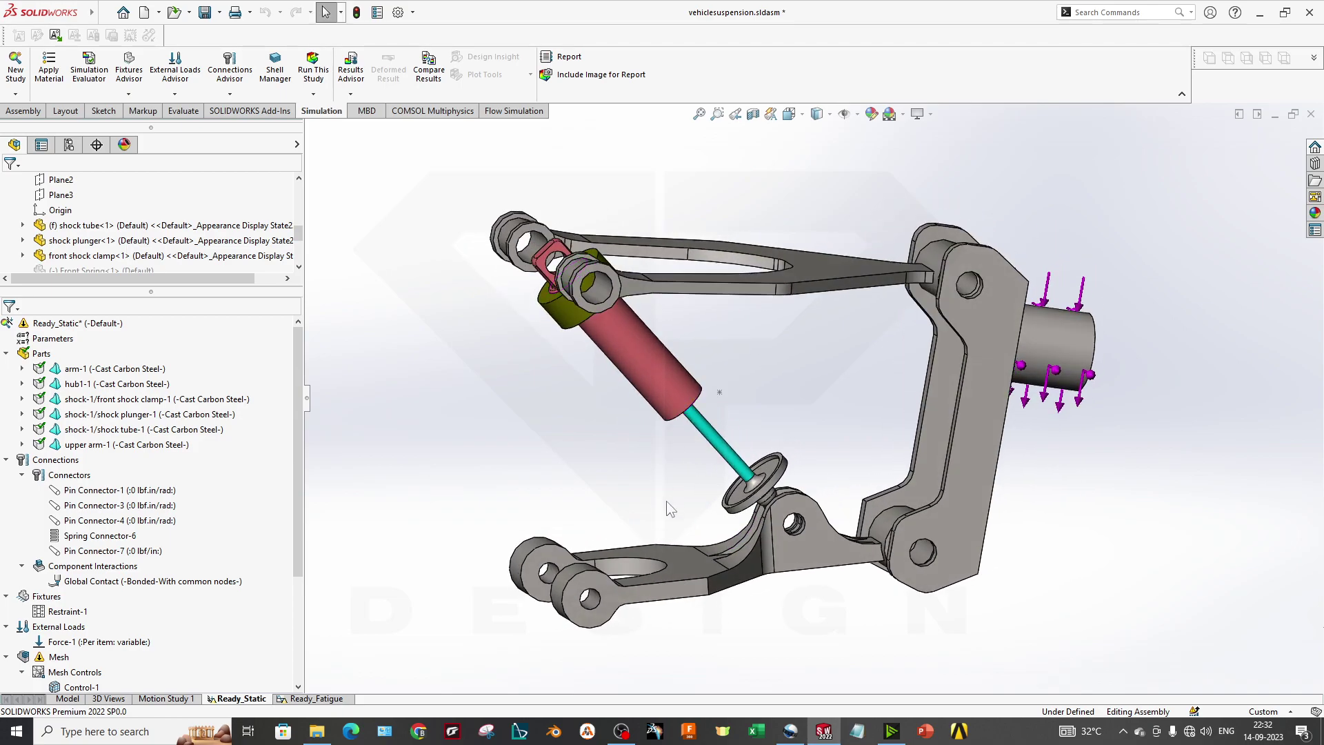
pyautogui.rightClick(60, 601)
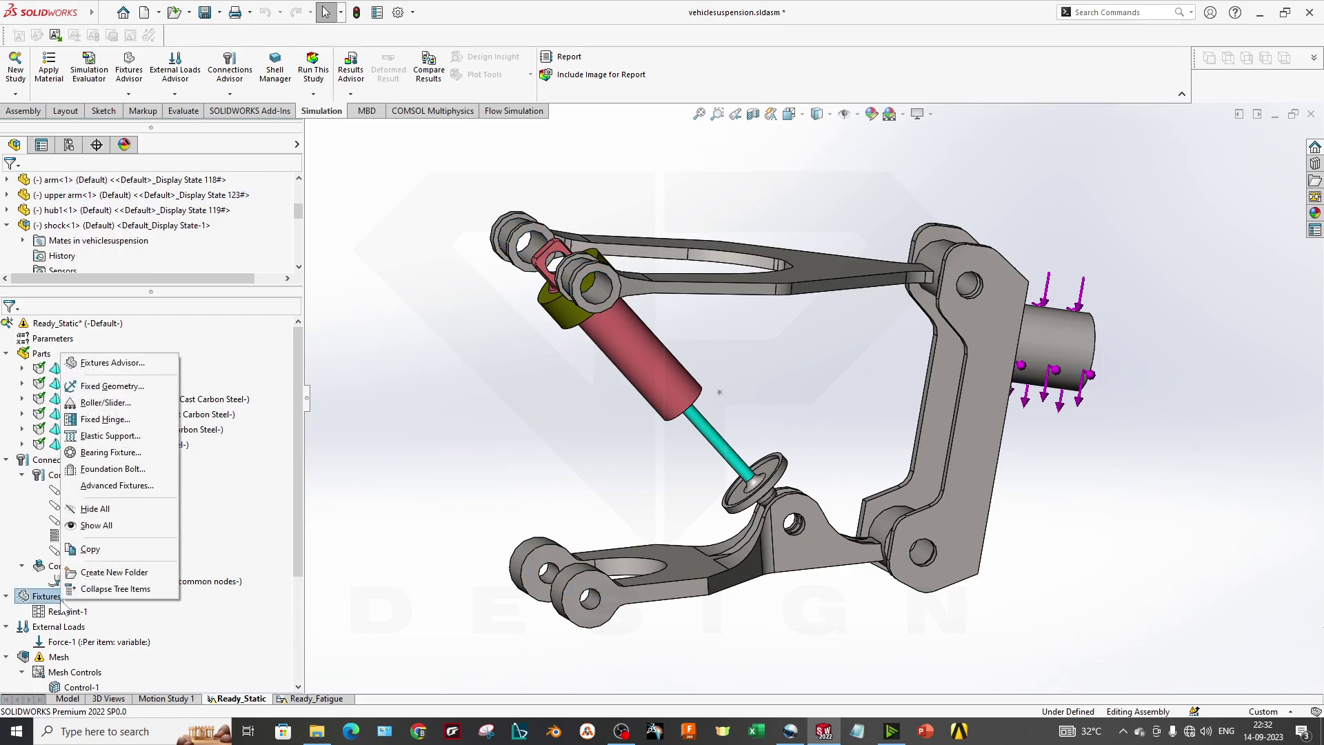
pyautogui.click(67, 612)
pyautogui.rightClick(67, 611)
pyautogui.click(110, 482)
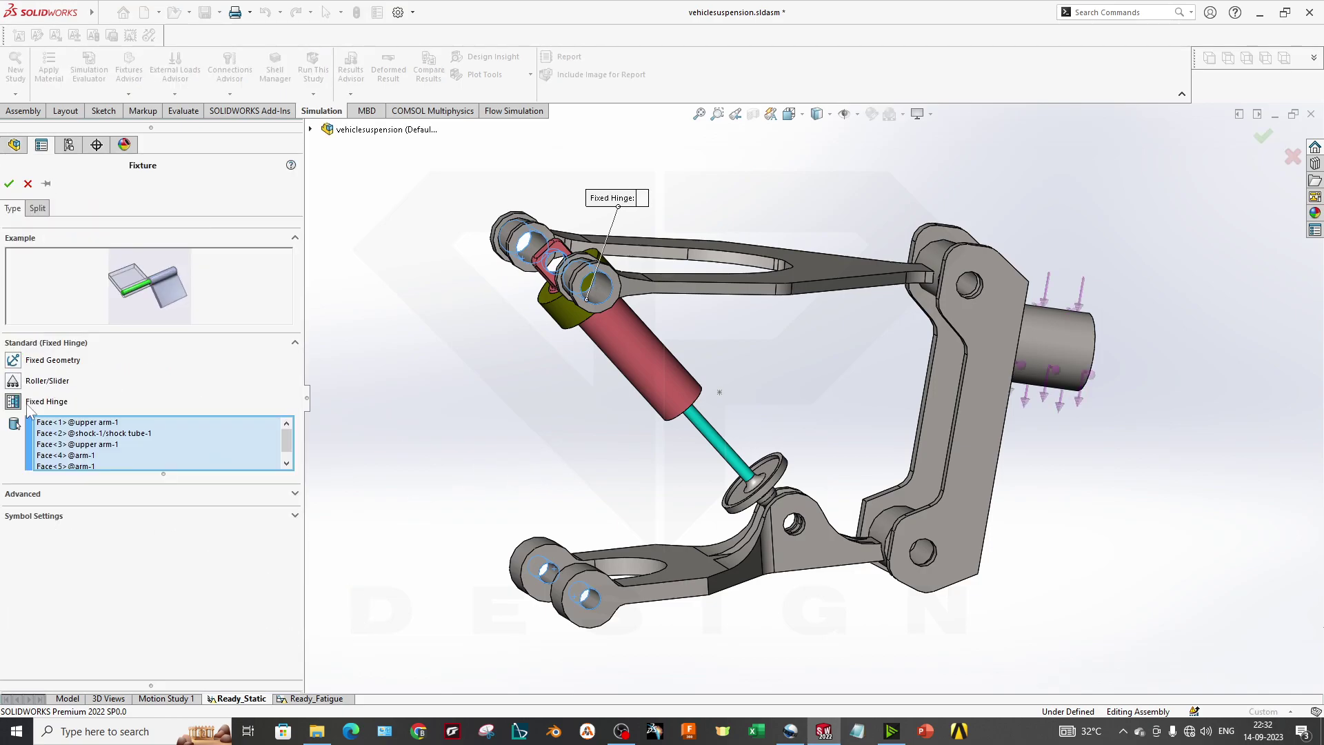
# Examine each upper arm, shock tube and arm face held by the fixed hinge, and close the fixture definition.
pyautogui.click(94, 423)
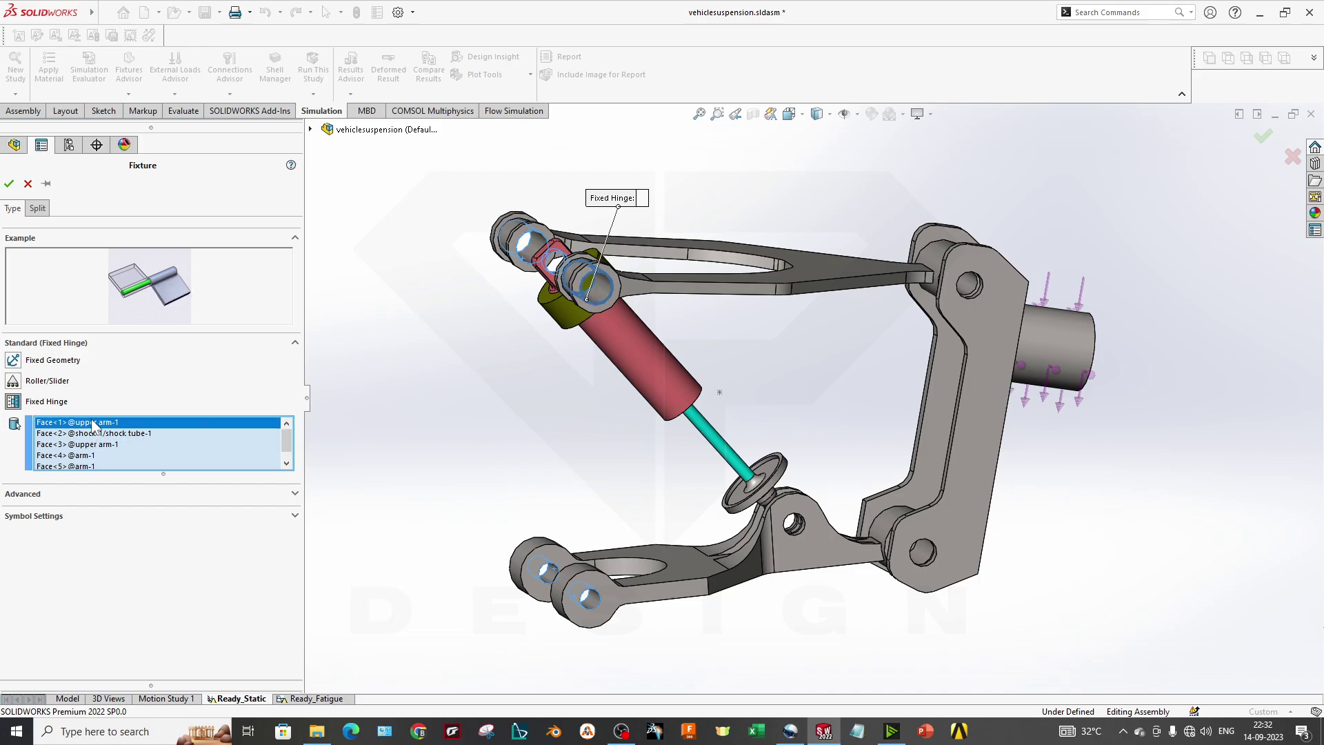
pyautogui.click(99, 433)
pyautogui.click(98, 445)
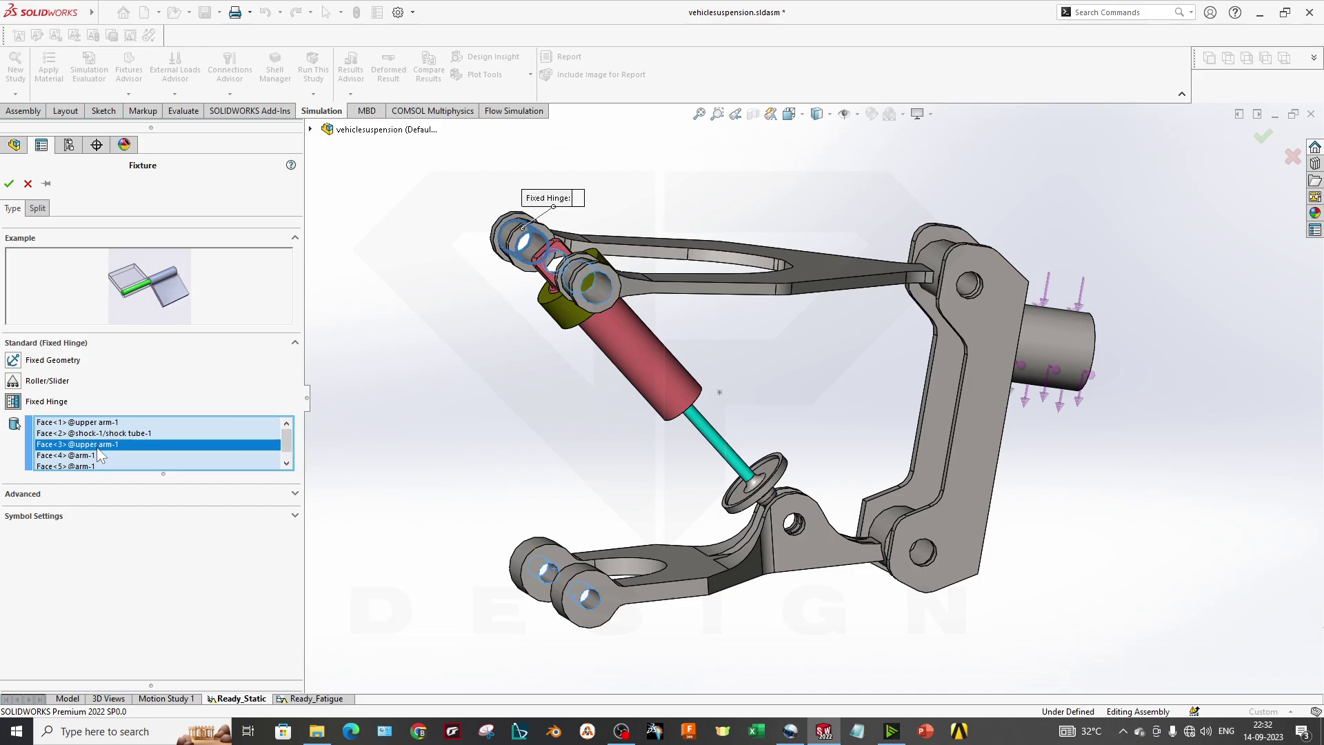
pyautogui.click(96, 455)
pyautogui.click(93, 464)
pyautogui.scroll(1, 600, 469)
pyautogui.moveTo(600, 469); pyautogui.dragTo(655, 503, button='middle')
pyautogui.scroll(-1, 736, 282)
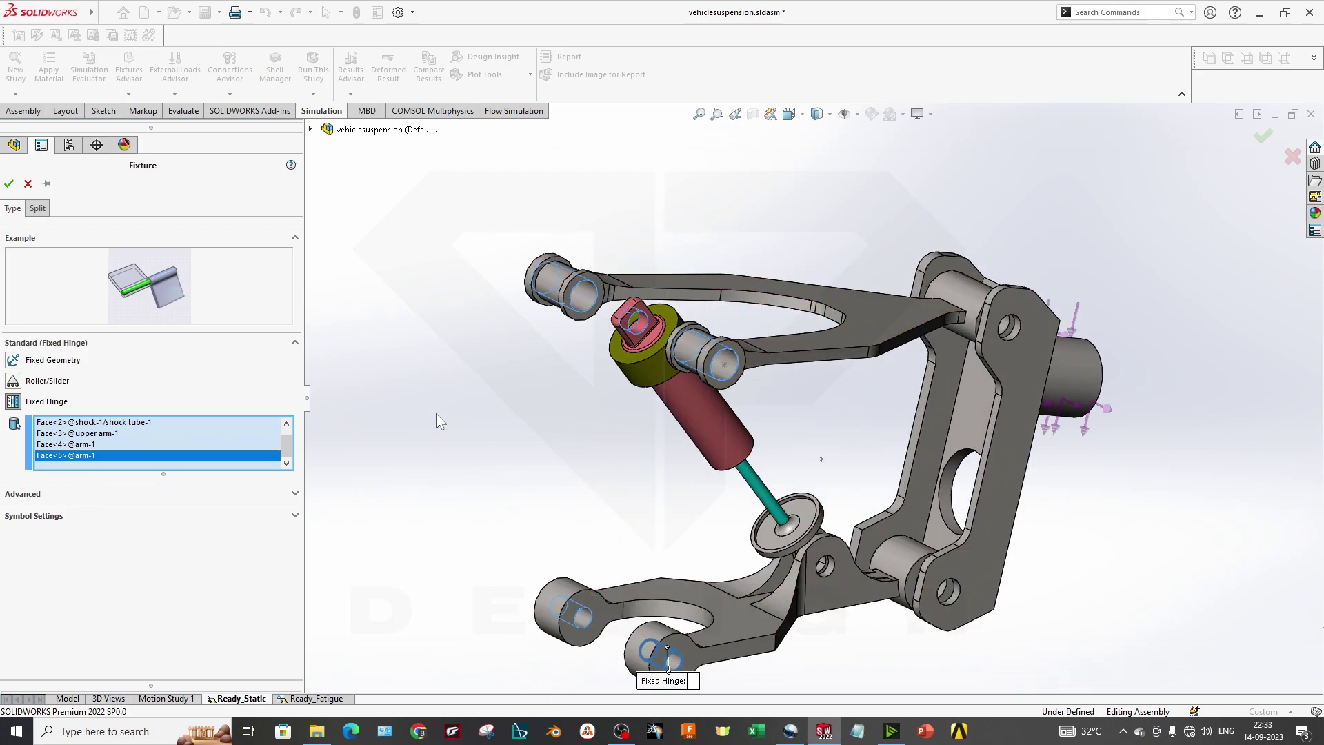
pyautogui.scroll(2, 791, 430)
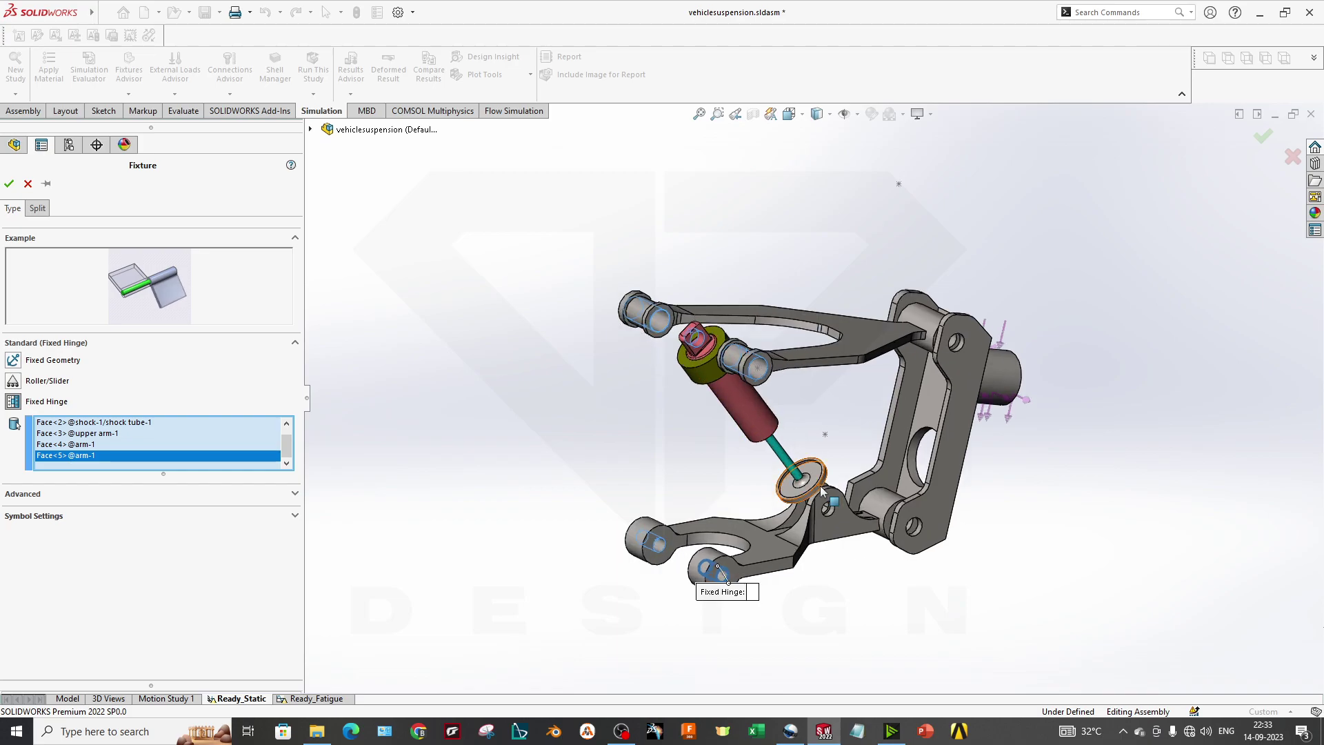
pyautogui.moveTo(816, 488); pyautogui.dragTo(790, 464, button='middle')
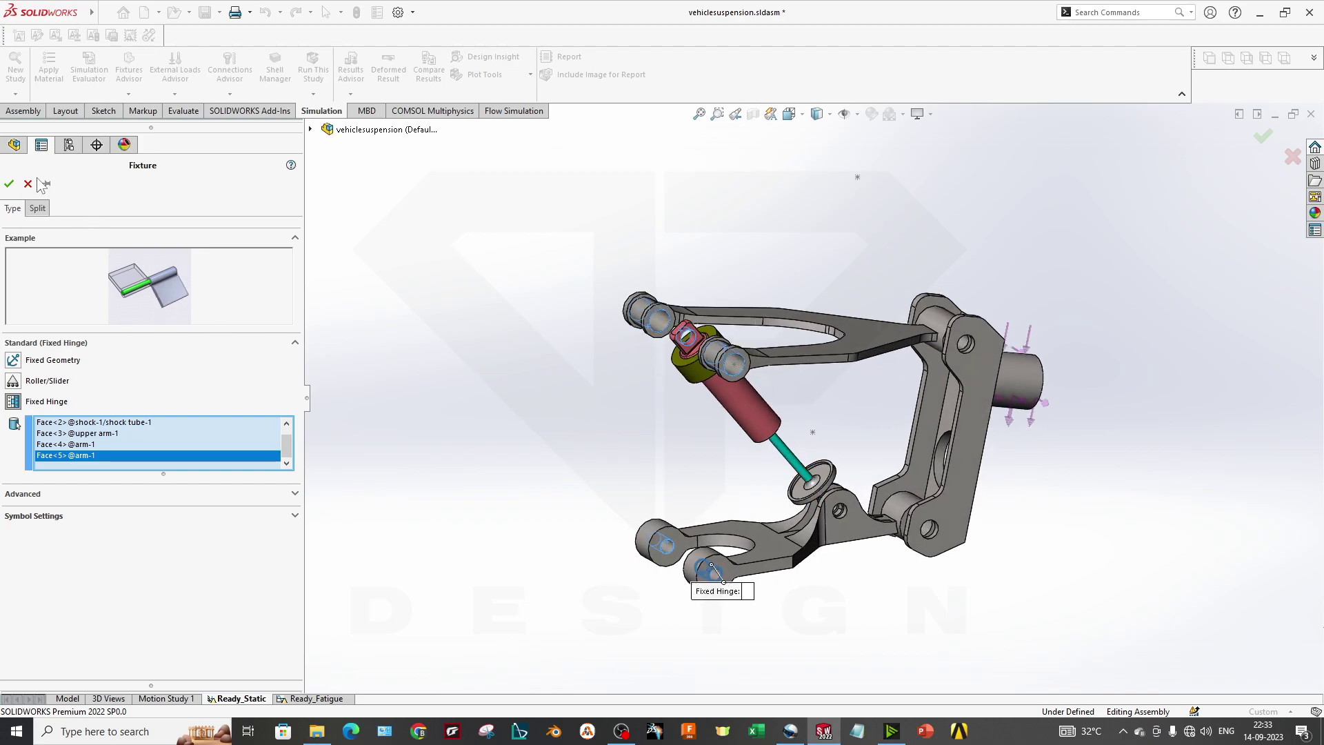
pyautogui.click(9, 183)
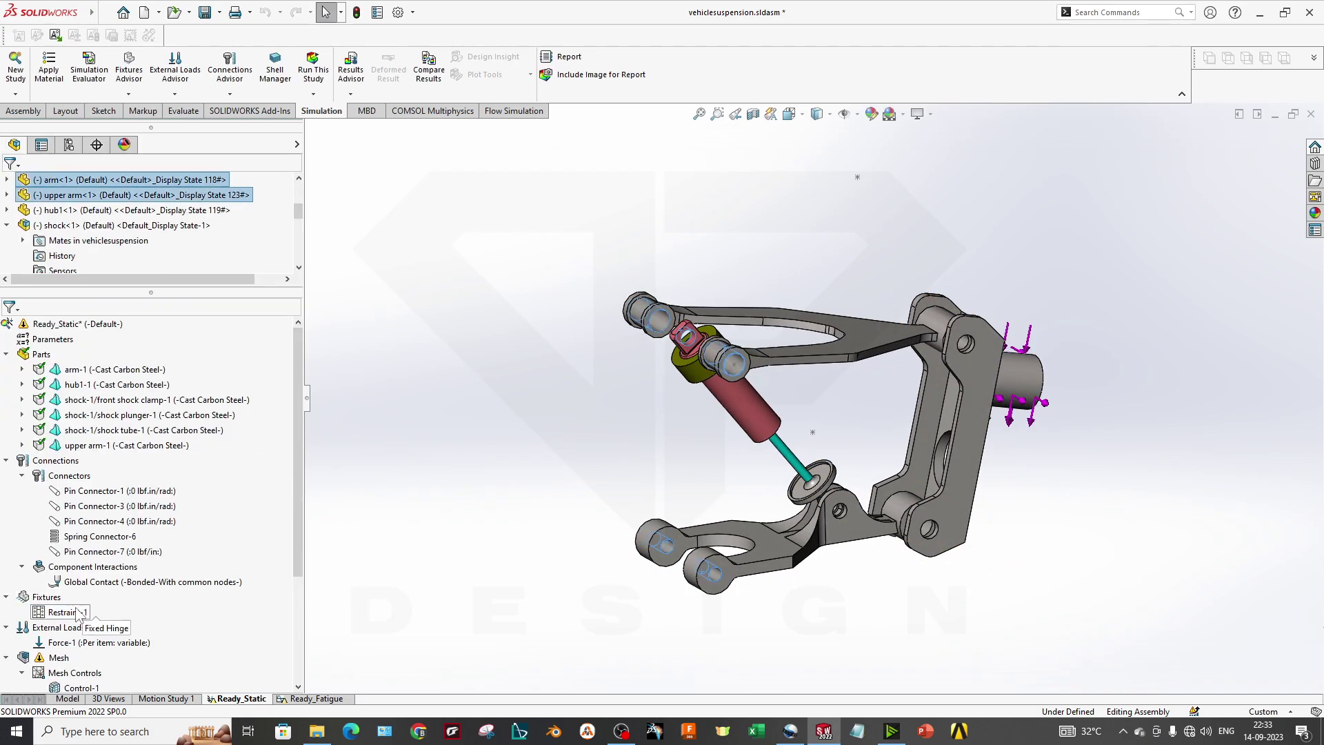
# Try defining a new fixed hinge fixture on the cylindrical hole faces at the upper arm's mounting end.
pyautogui.rightClick(42, 596)
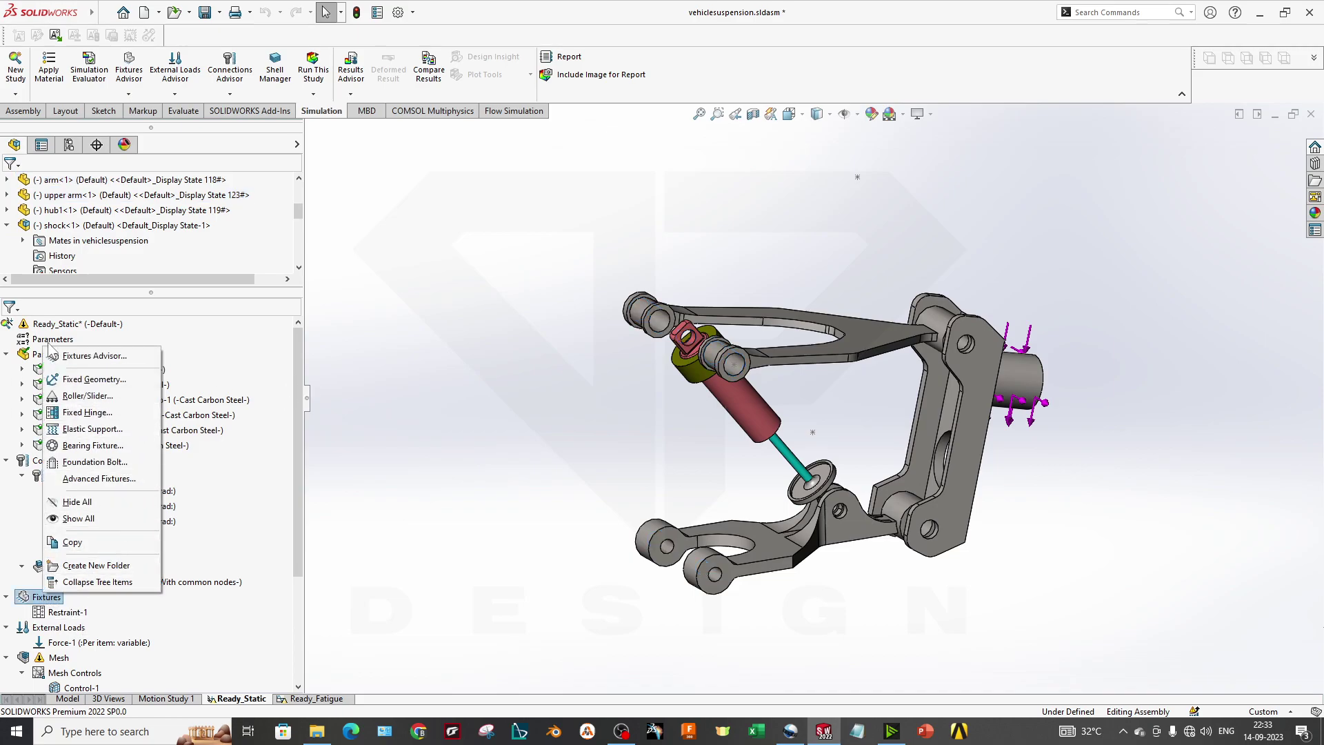
pyautogui.click(87, 412)
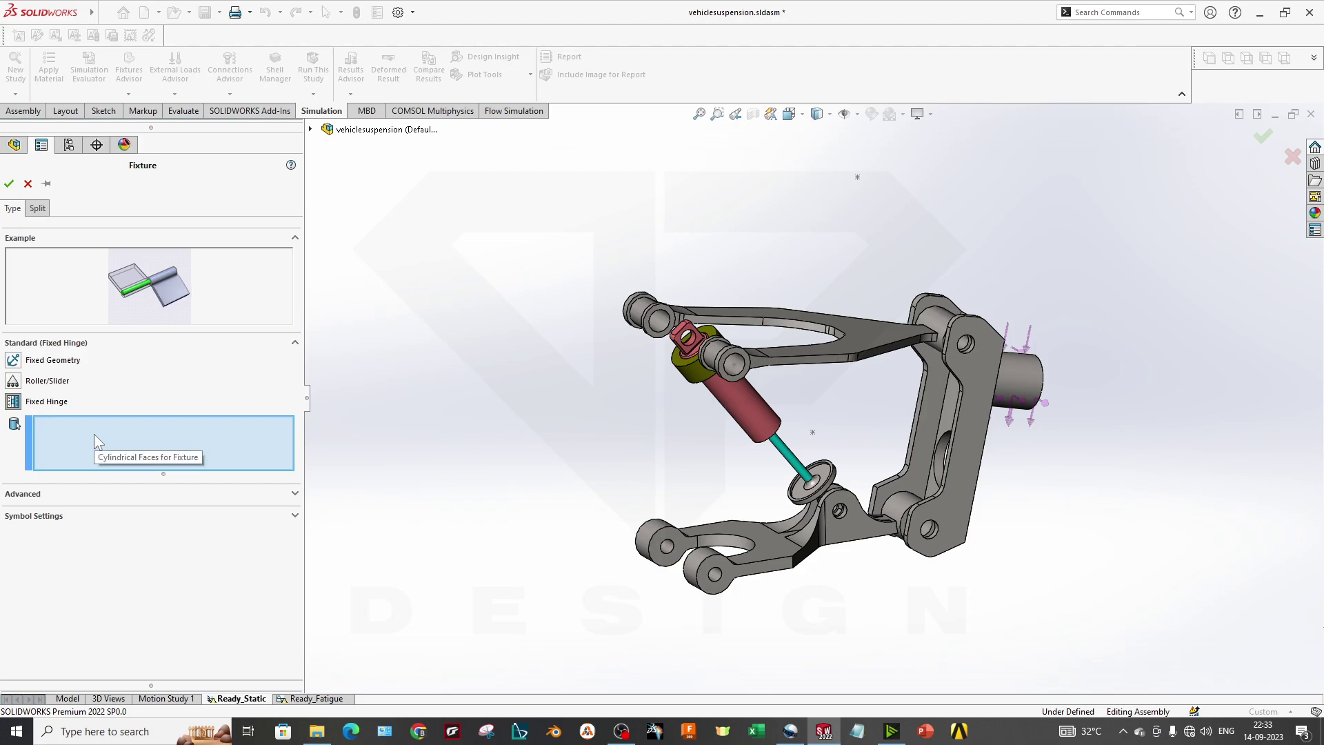
pyautogui.scroll(-5, 729, 369)
pyautogui.click(739, 359)
pyautogui.click(531, 250)
pyautogui.click(552, 256)
pyautogui.scroll(5, 351, 362)
pyautogui.click(9, 183)
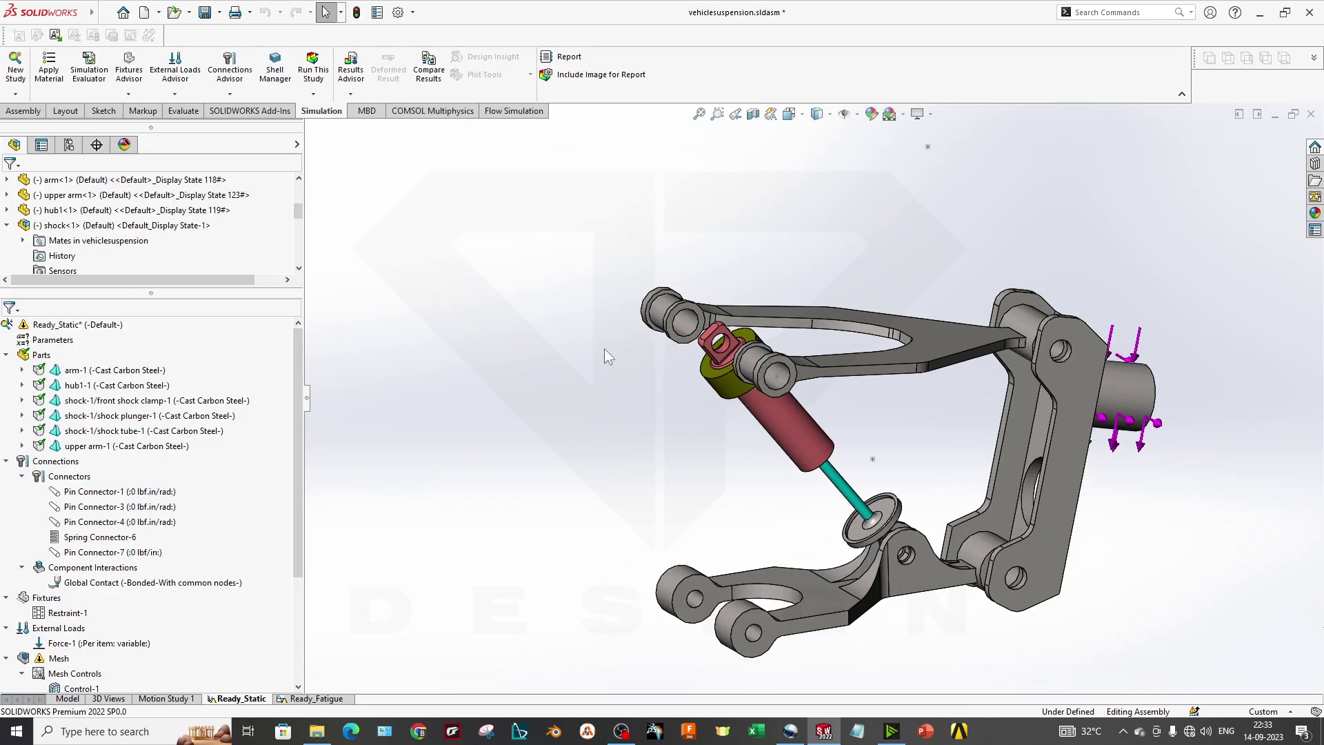
pyautogui.click(133, 96)
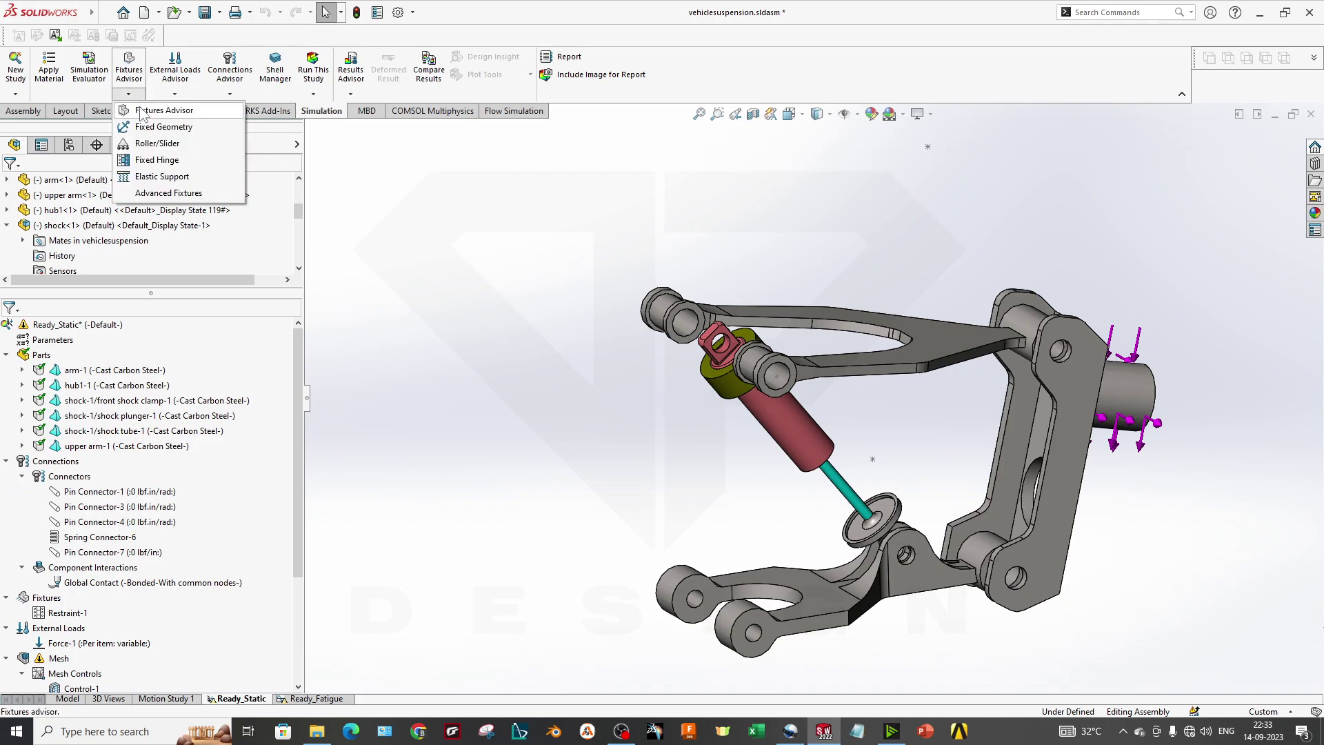
pyautogui.click(156, 161)
pyautogui.scroll(2, 721, 311)
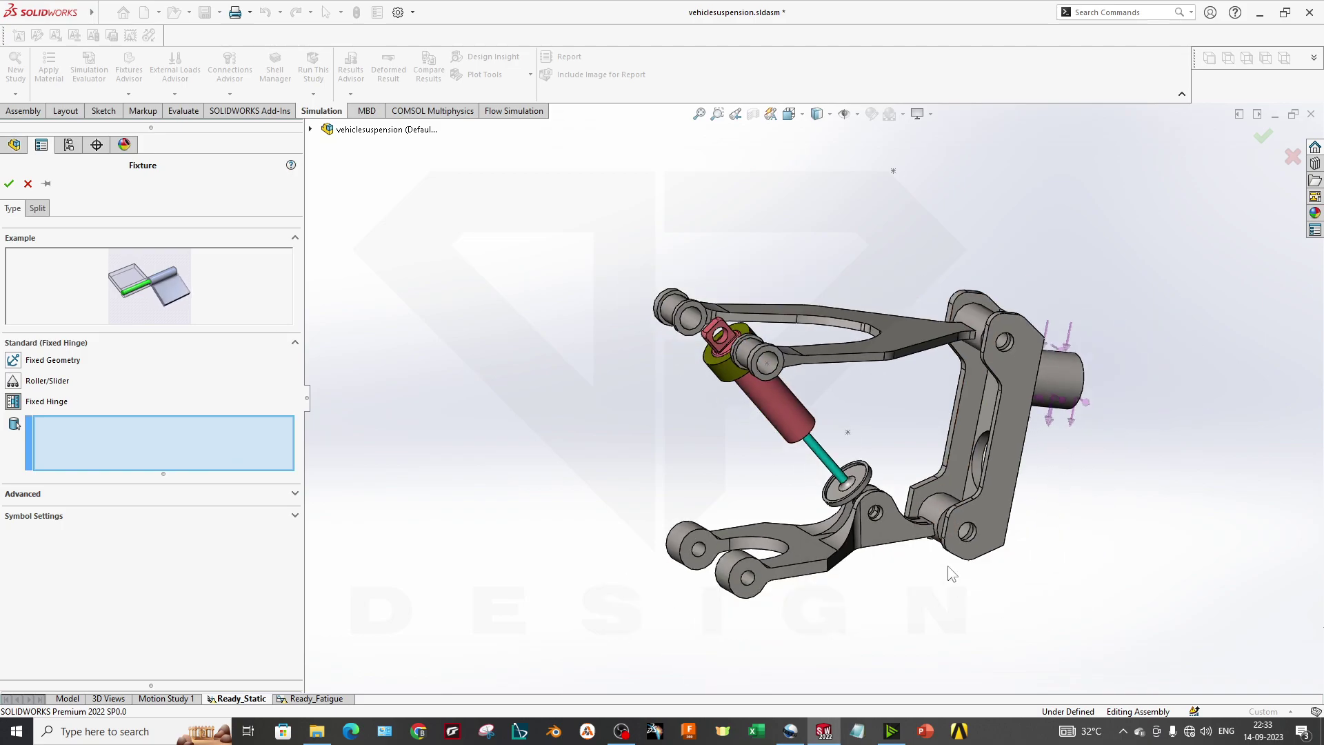
pyautogui.scroll(-4, 953, 576)
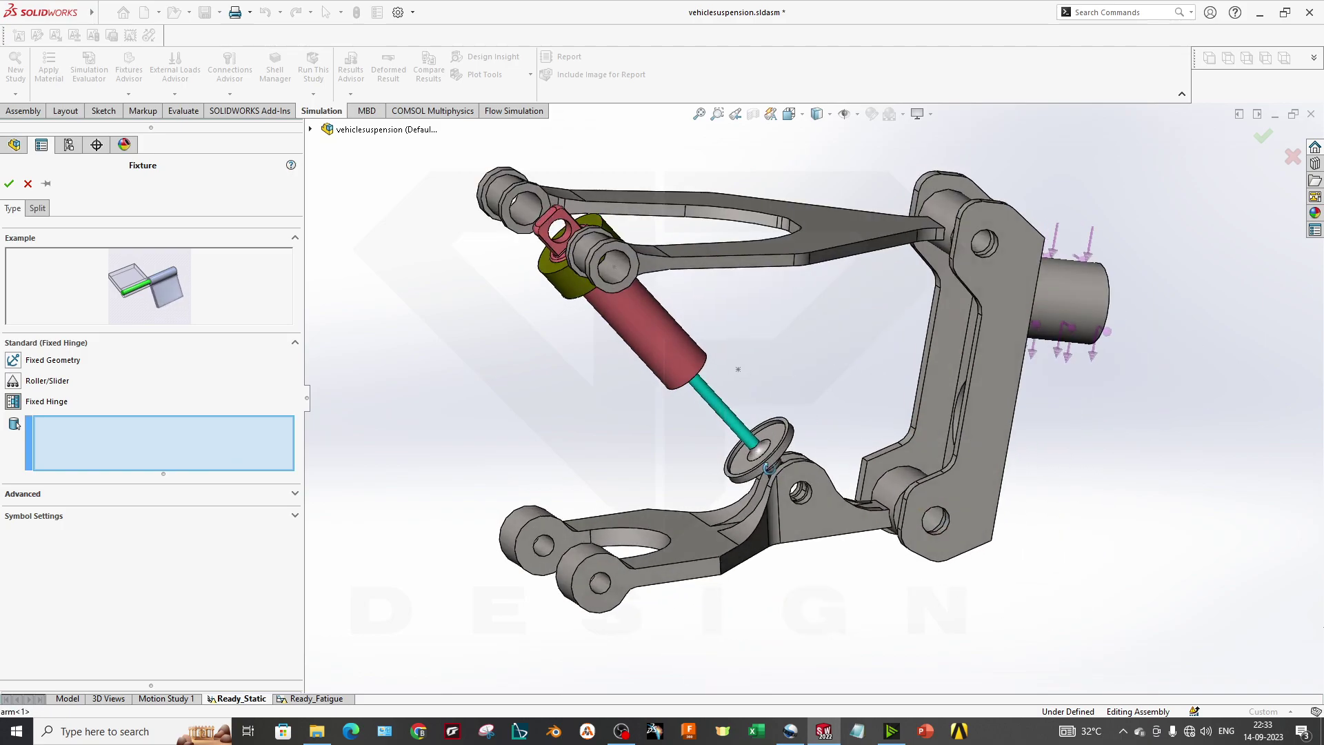
pyautogui.click(27, 183)
# Open the definition of the Force-1 load applied to the hub's cylindrical face.
pyautogui.scroll(2, 720, 617)
pyautogui.scroll(1, 728, 323)
pyautogui.click(632, 281)
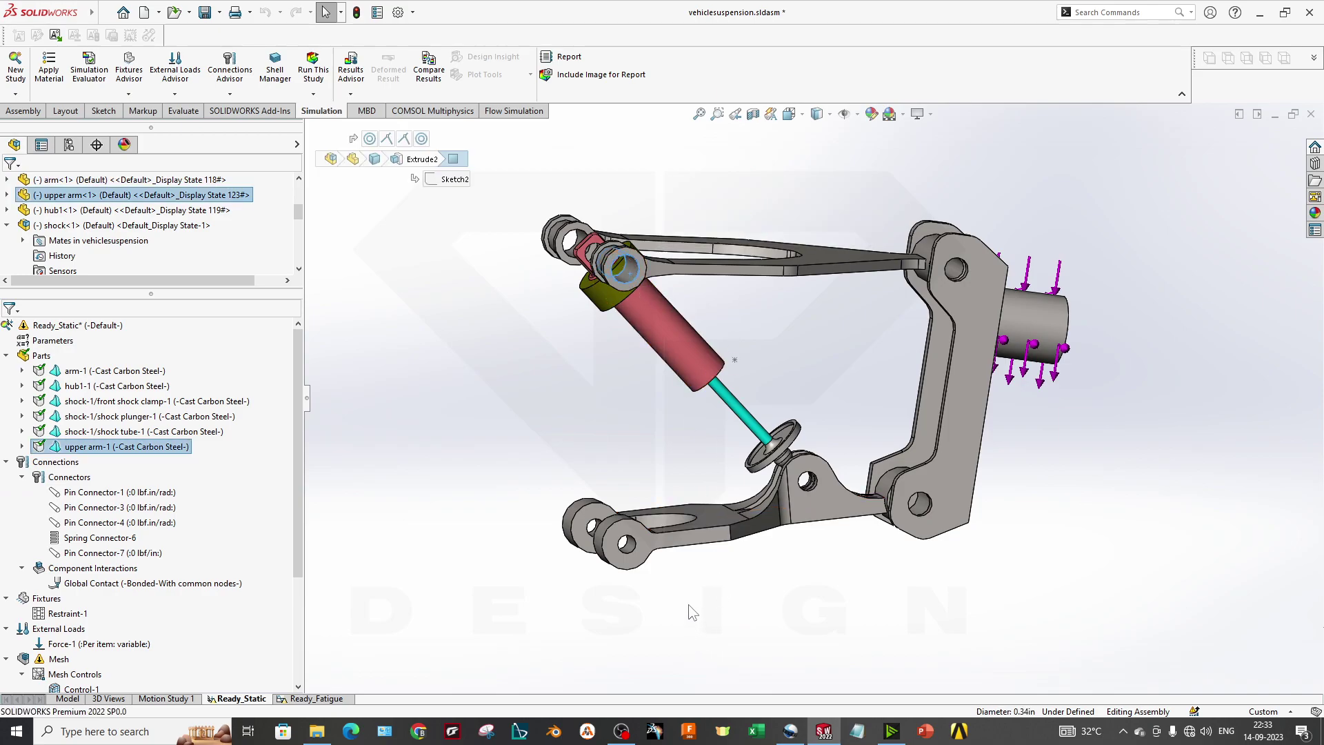
pyautogui.click(69, 644)
pyautogui.rightClick(69, 644)
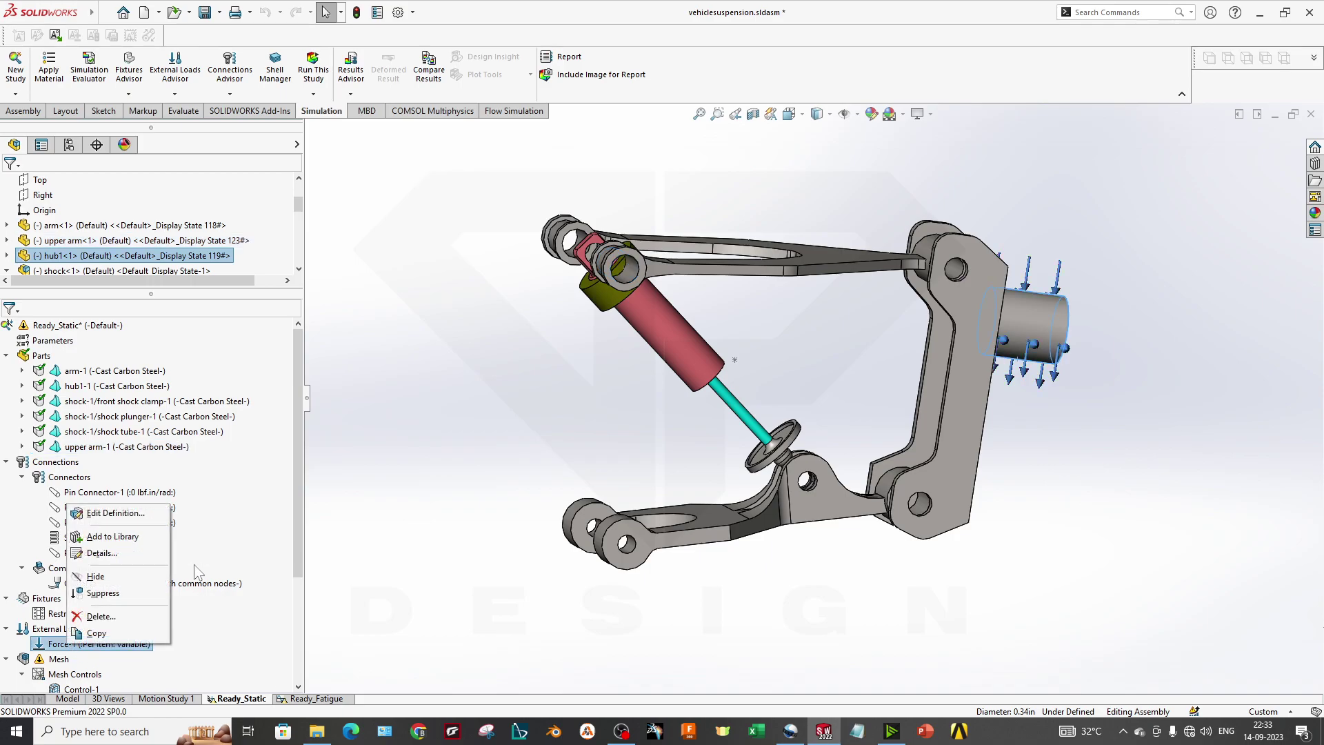
pyautogui.click(141, 513)
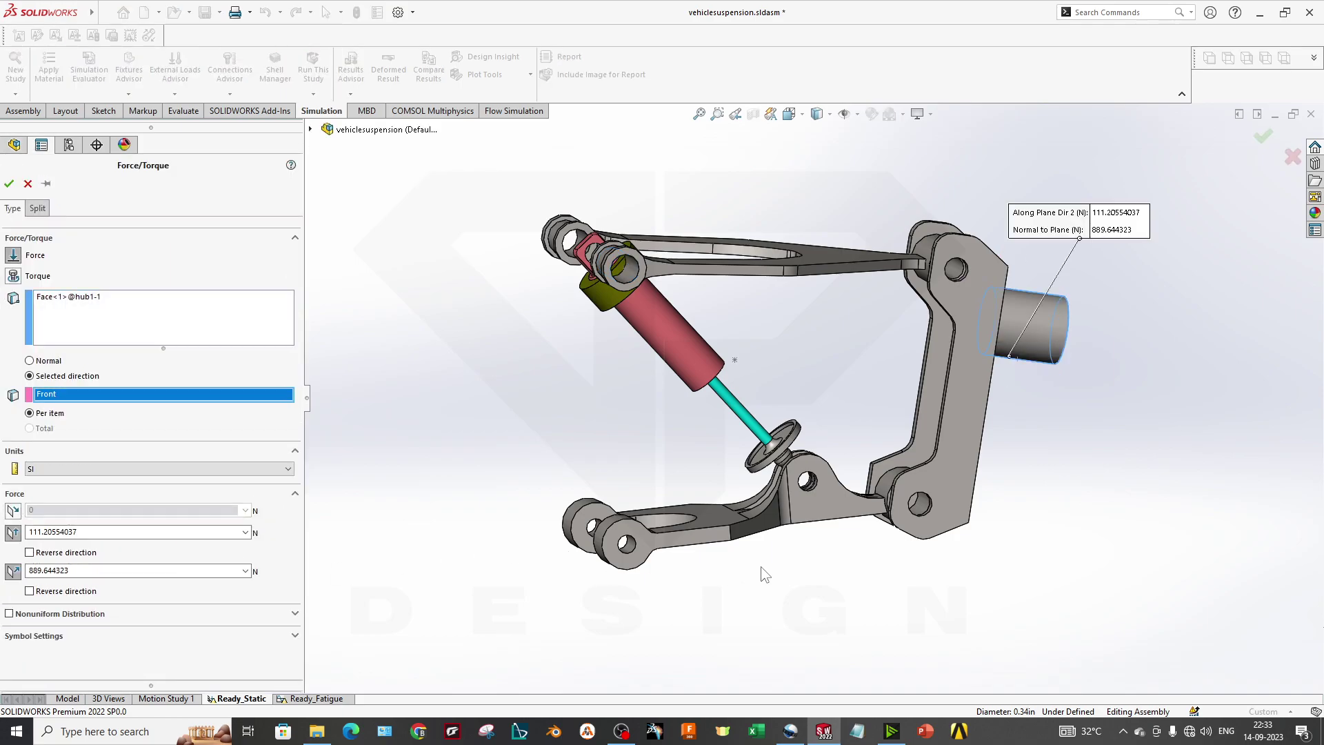
# Examine the force arrows on the hub's cylindrical face and the values of the two active force components.
pyautogui.scroll(-3, 1045, 315)
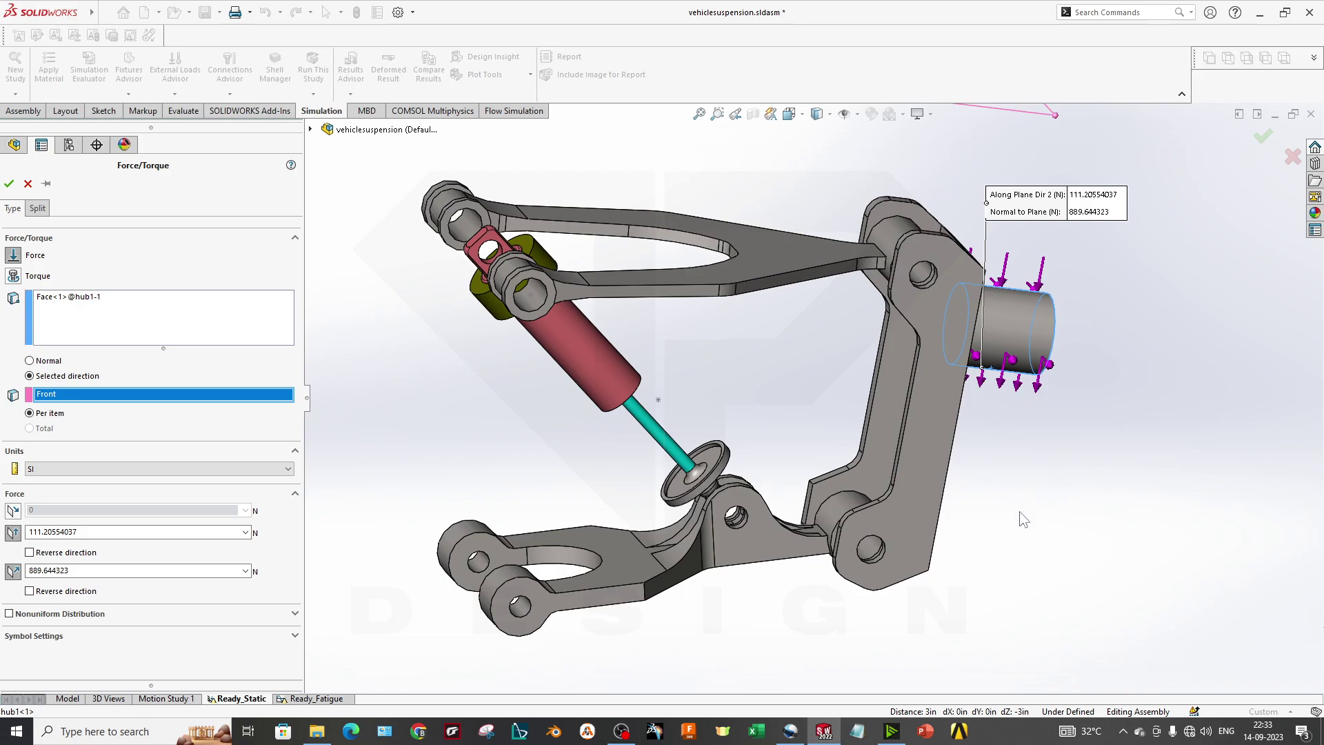
pyautogui.scroll(1, 986, 379)
pyautogui.scroll(-1, 934, 330)
pyautogui.moveTo(934, 331); pyautogui.dragTo(916, 382, button='middle')
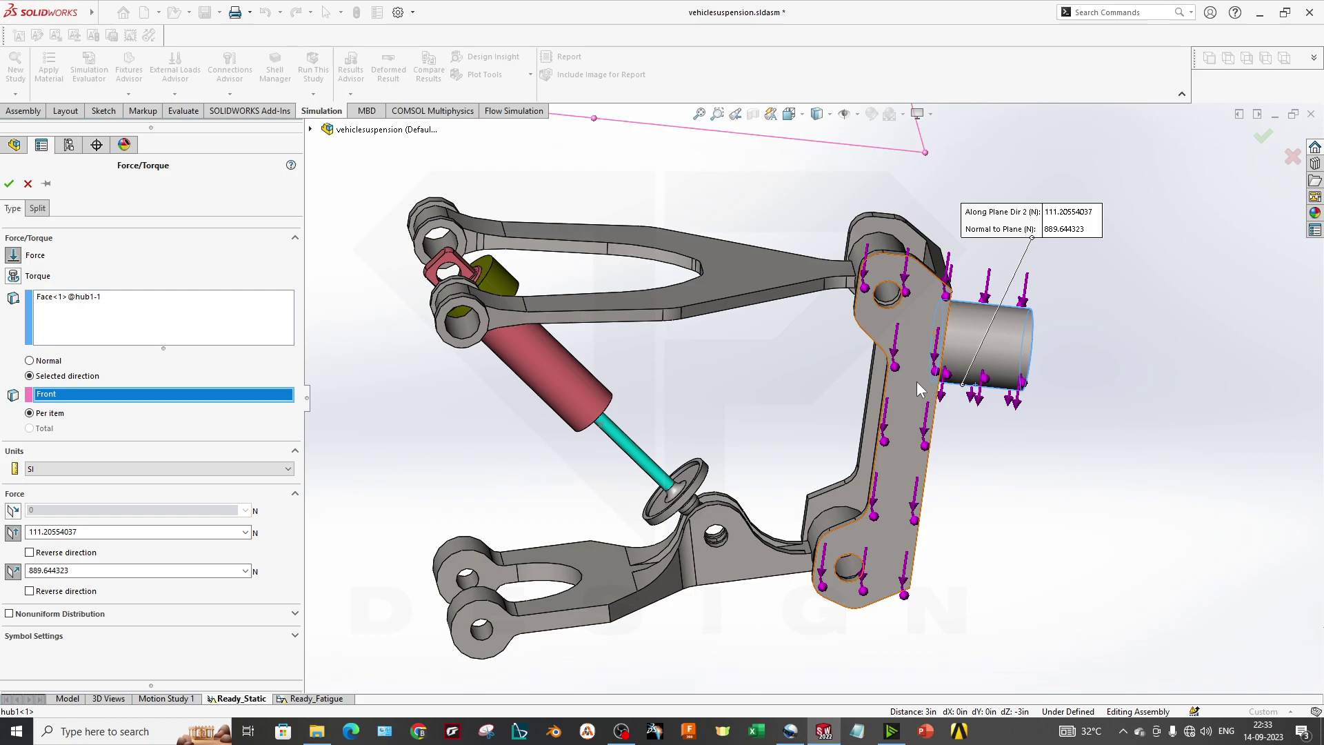
pyautogui.moveTo(916, 382); pyautogui.dragTo(905, 407, button='middle')
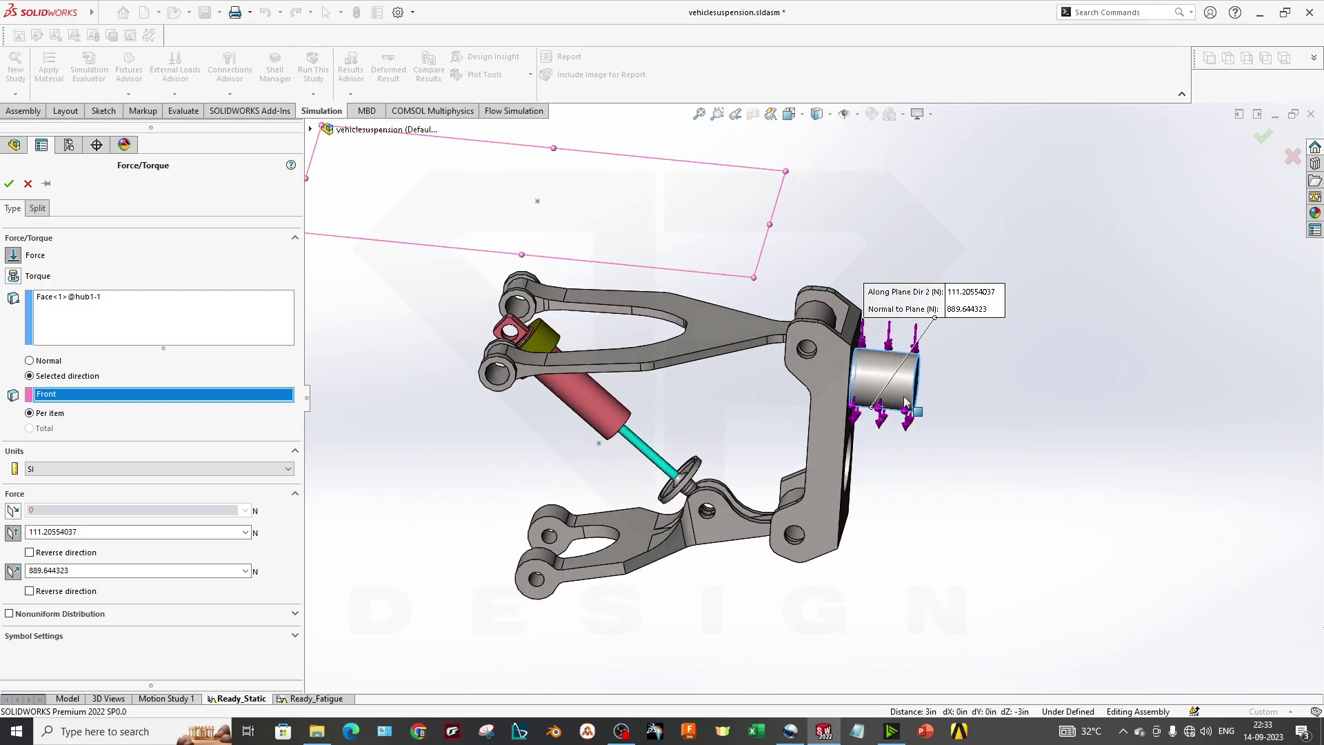
pyautogui.scroll(-3, 905, 406)
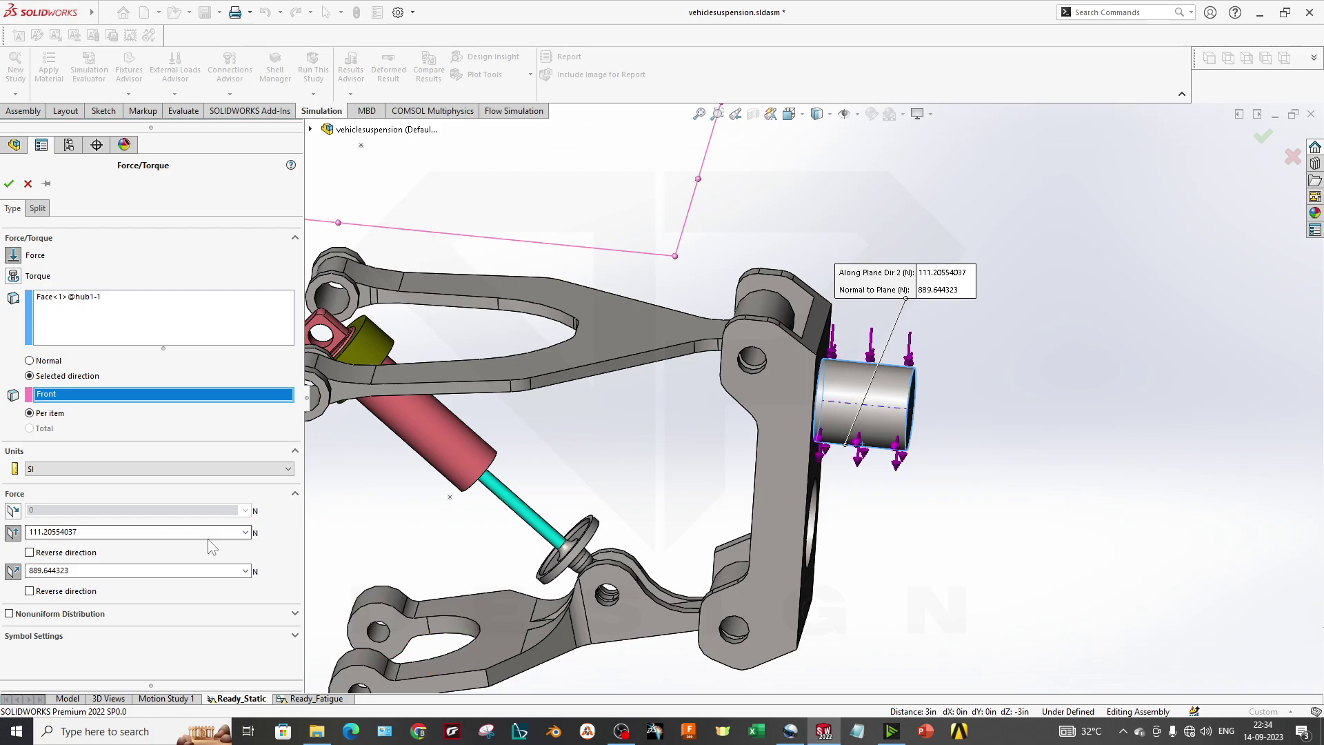
pyautogui.click(111, 532)
pyautogui.click(69, 570)
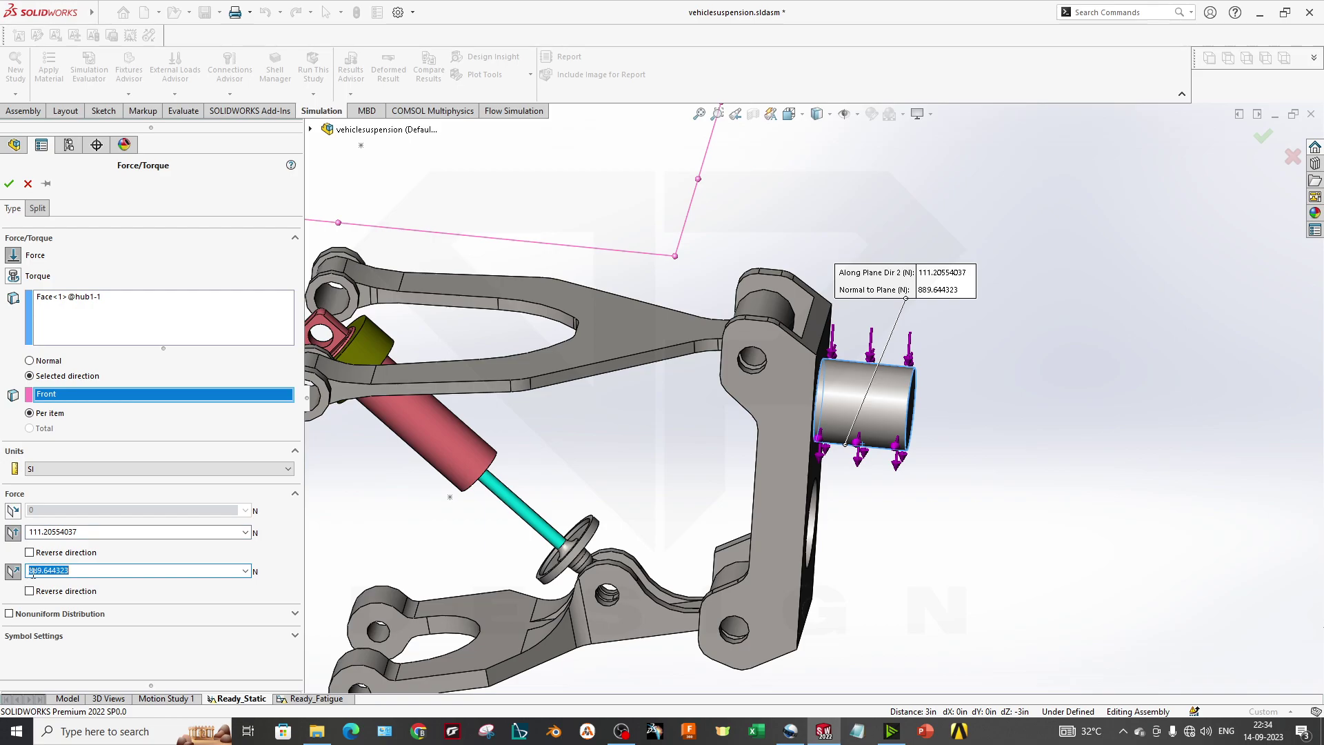
pyautogui.scroll(2, 672, 520)
pyautogui.moveTo(664, 460); pyautogui.dragTo(673, 453, button='middle')
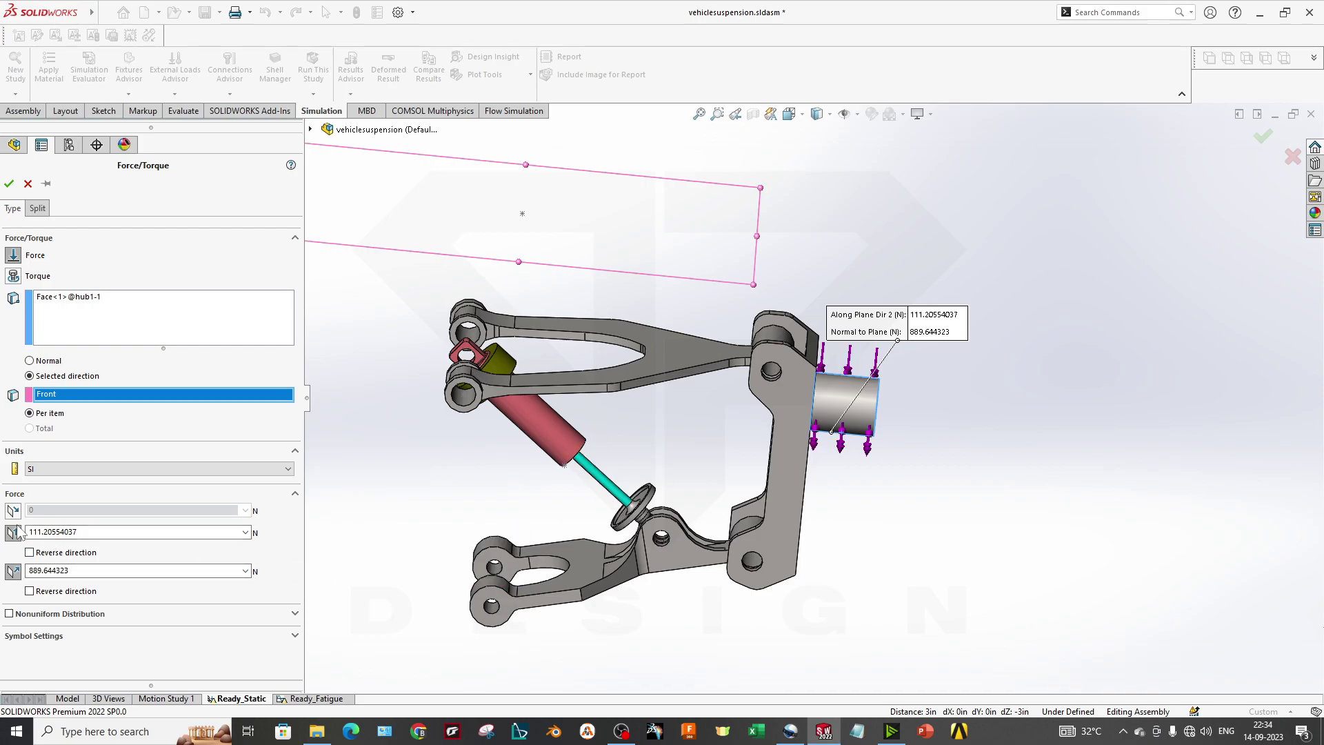
# Switch the force component along plane direction 2 off and back on to compare the load arrows on the hub.
pyautogui.moveTo(965, 414); pyautogui.dragTo(914, 417, button='middle')
pyautogui.scroll(-2, 915, 416)
pyautogui.moveTo(857, 449); pyautogui.dragTo(792, 474, button='middle')
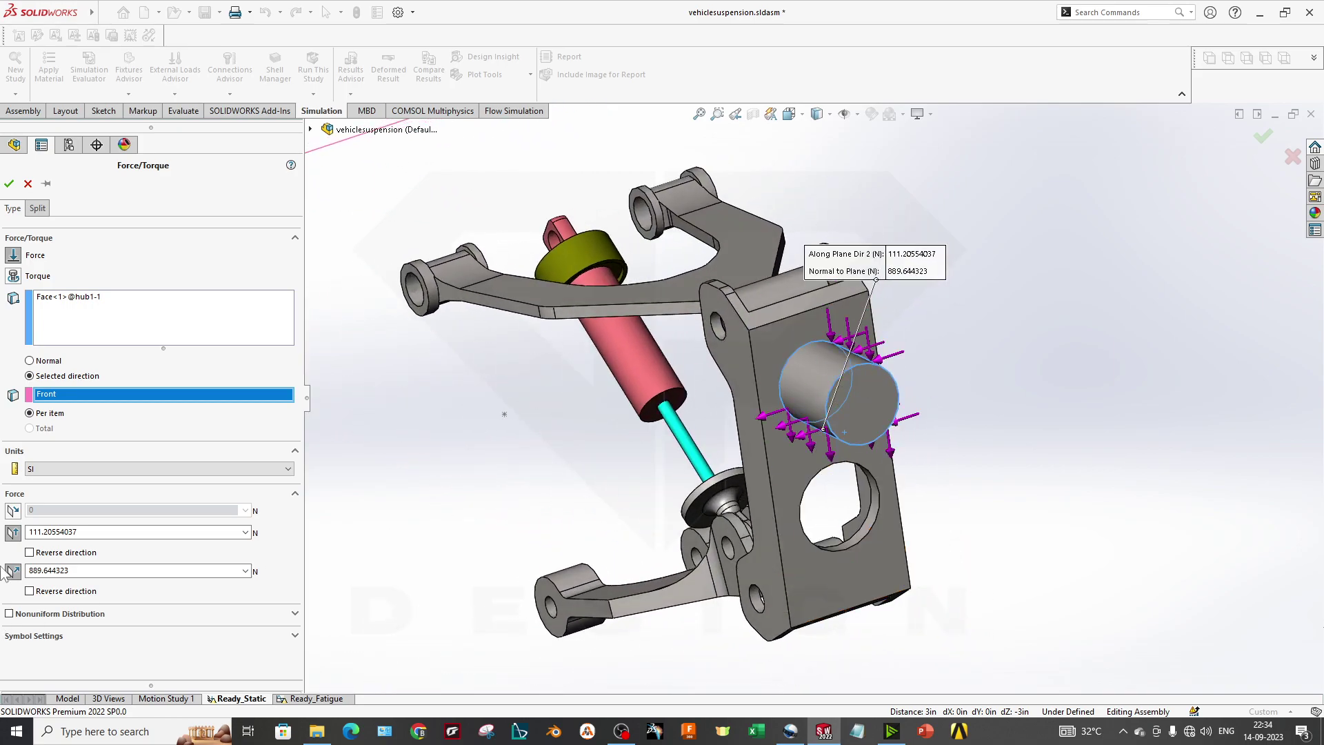
pyautogui.click(12, 533)
pyautogui.moveTo(763, 536); pyautogui.dragTo(848, 500, button='middle')
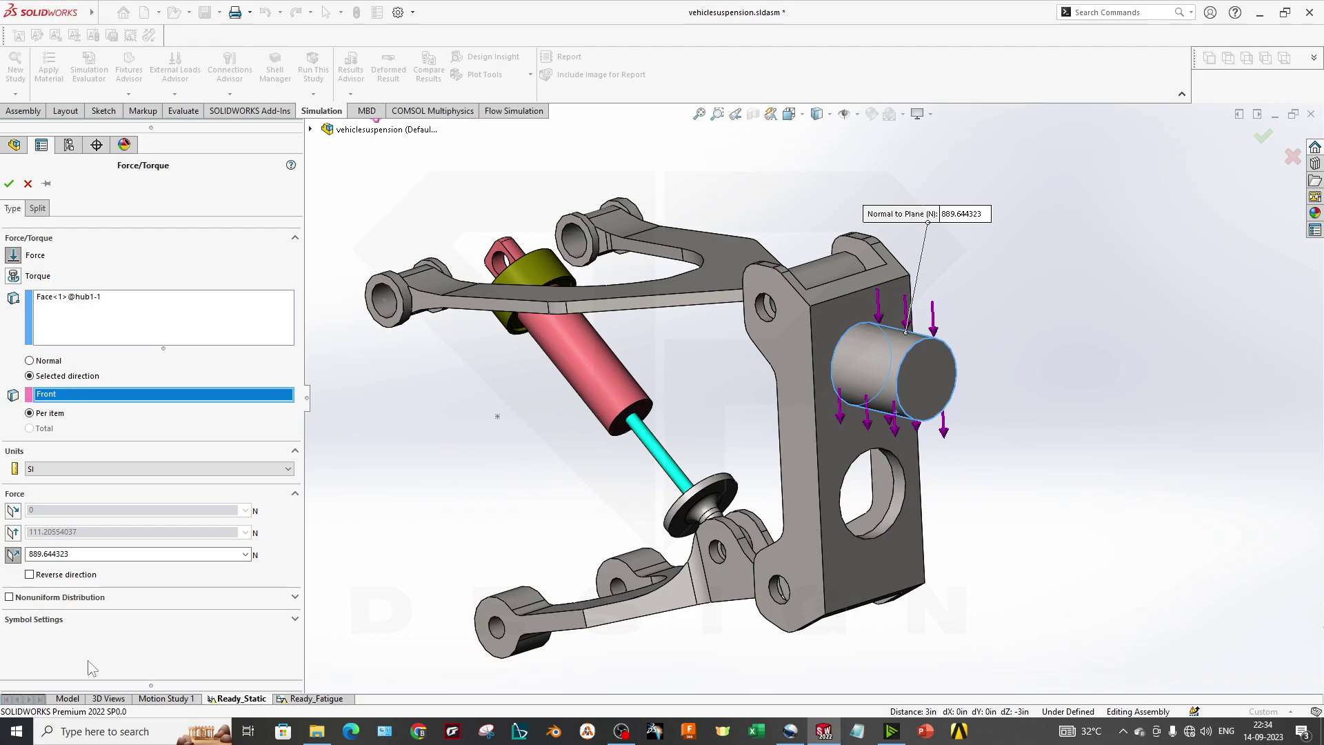
pyautogui.click(12, 532)
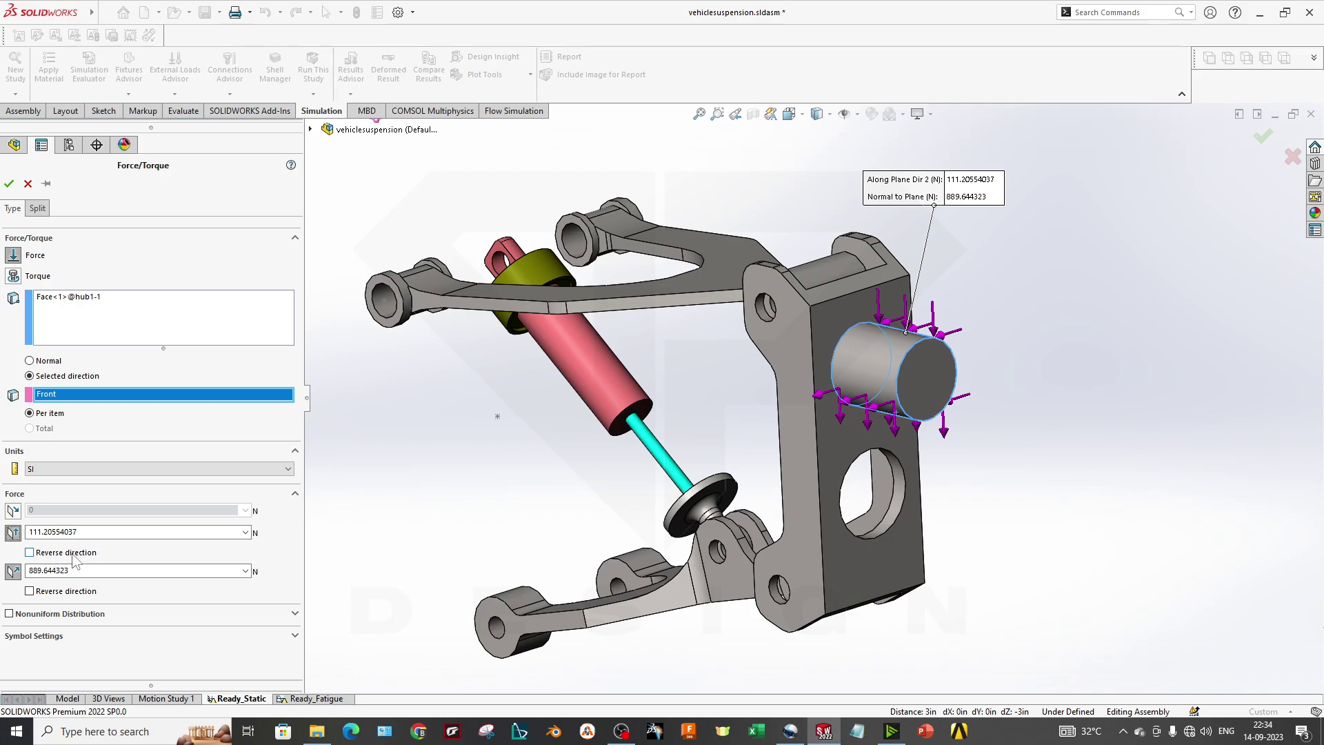
# Review the in-plane and normal force components with their reverse direction options against the load arrows.
pyautogui.click(73, 592)
pyautogui.click(74, 597)
pyautogui.doubleClick(104, 533)
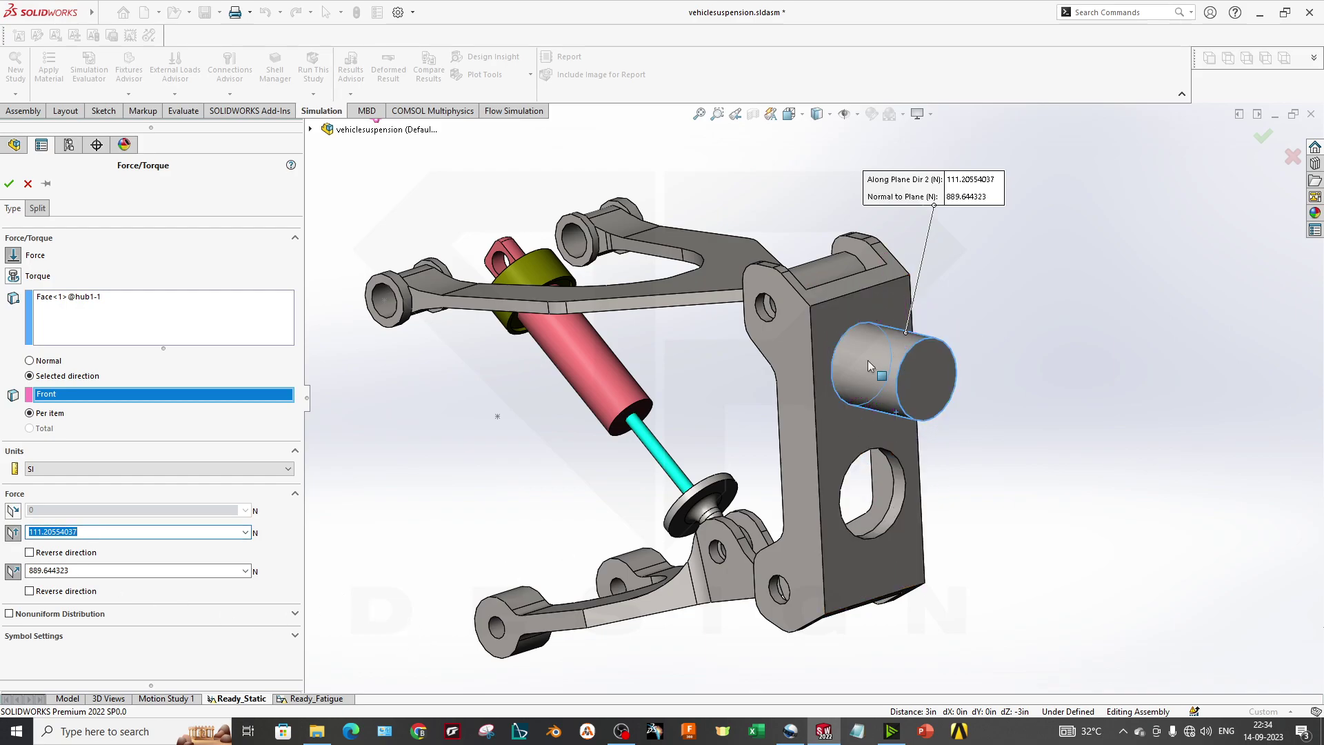
pyautogui.doubleClick(31, 571)
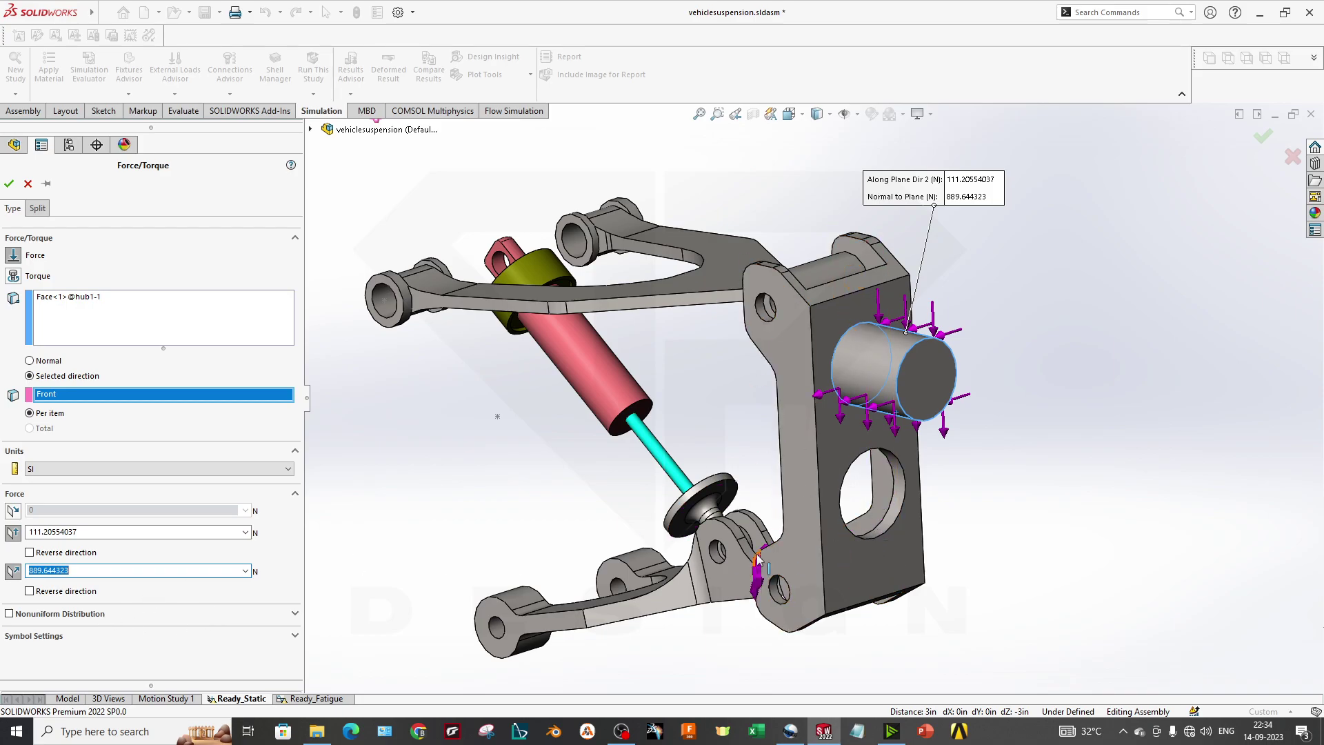
pyautogui.moveTo(759, 570); pyautogui.dragTo(783, 541, button='middle')
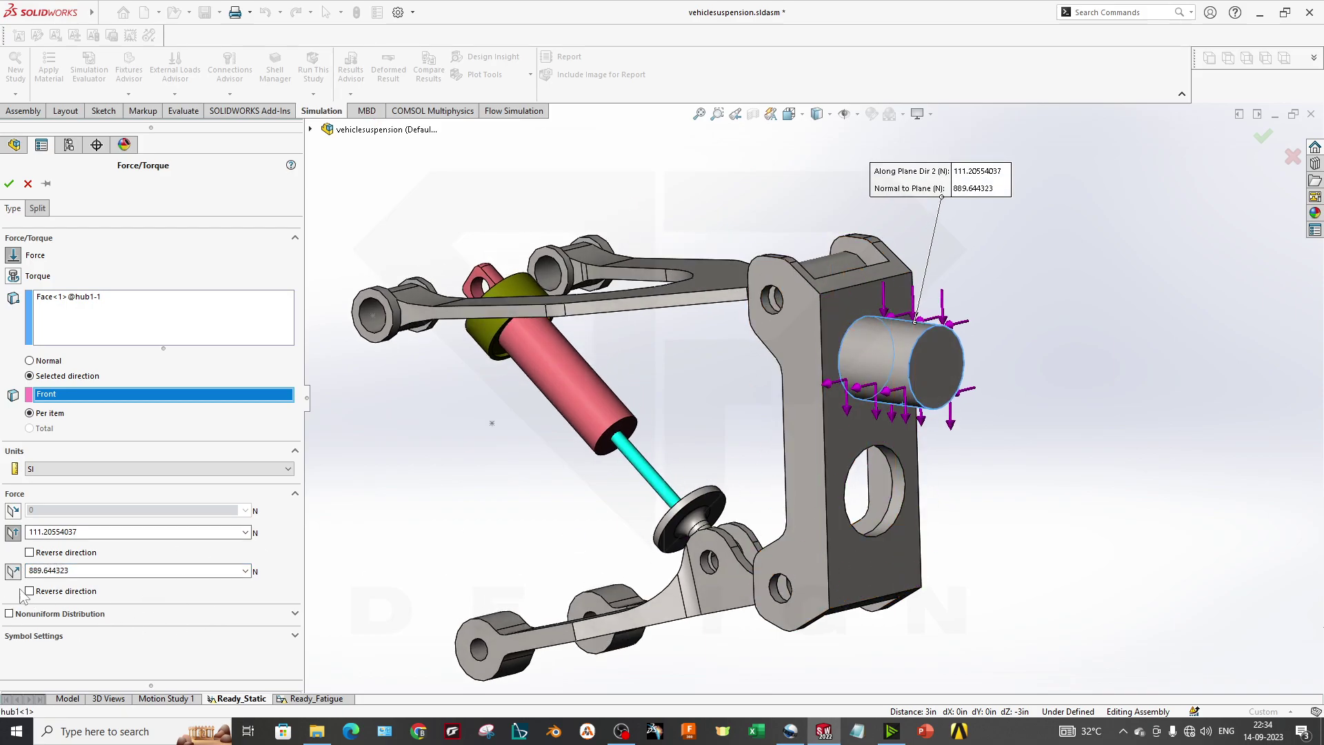
# Activate the force component along plane direction 1, inspect its value and arrows, and deactivate it again.
pyautogui.click(13, 511)
pyautogui.doubleClick(47, 510)
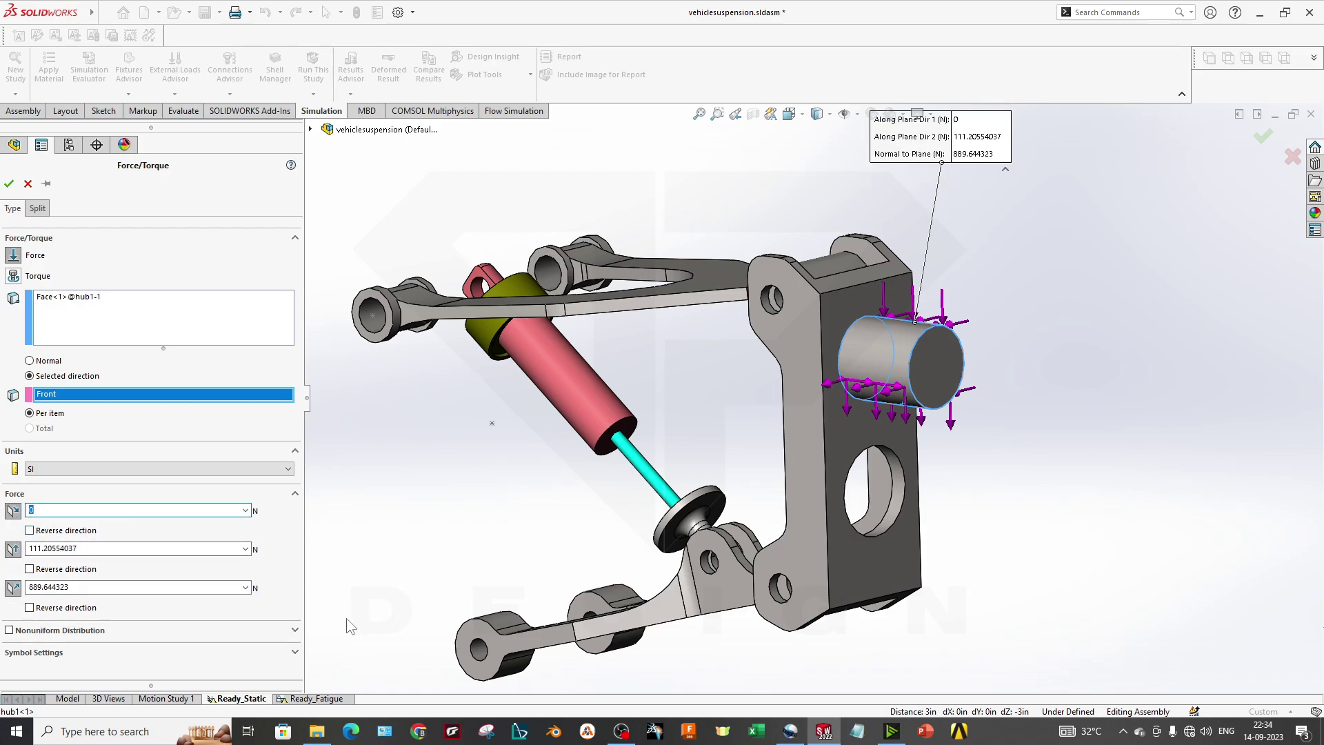
pyautogui.moveTo(474, 518)
pyautogui.mouseDown(button='middle')
pyautogui.moveTo(475, 473)
pyautogui.moveTo(497, 508)
pyautogui.mouseUp(button='middle')
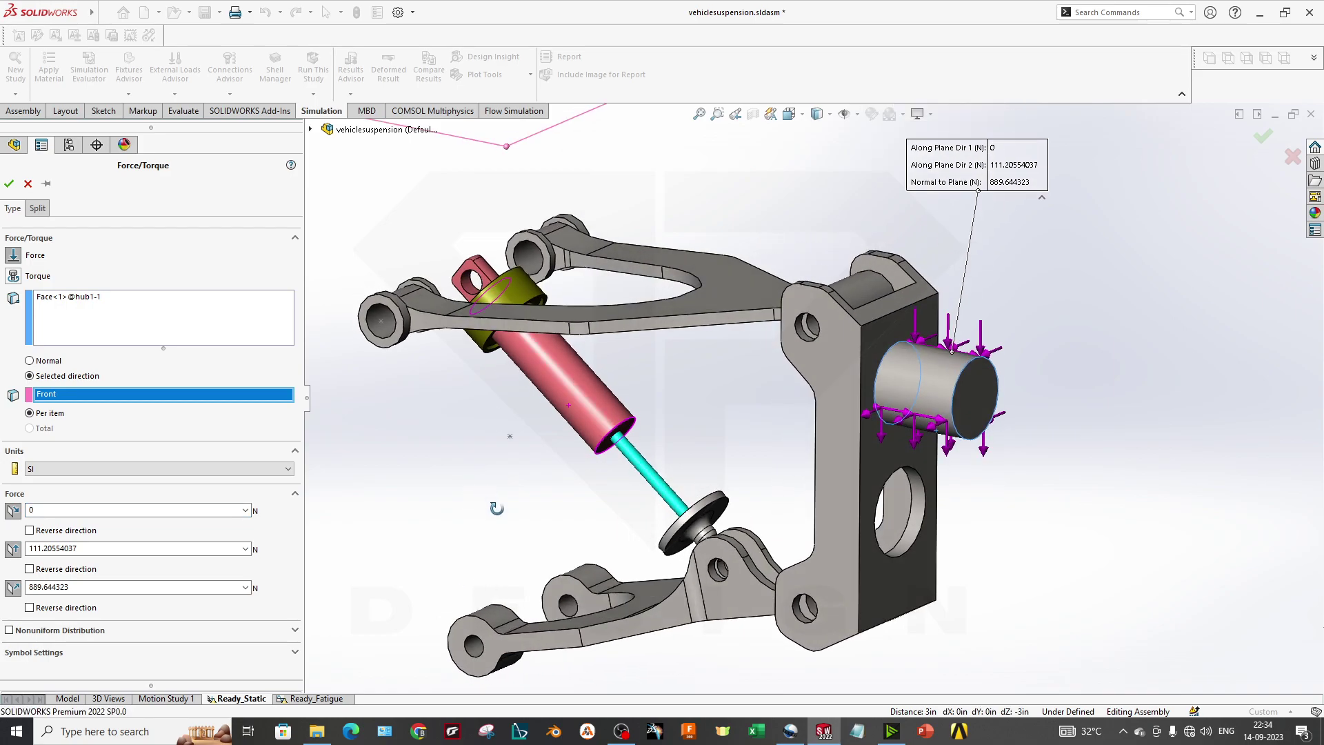
pyautogui.click(13, 510)
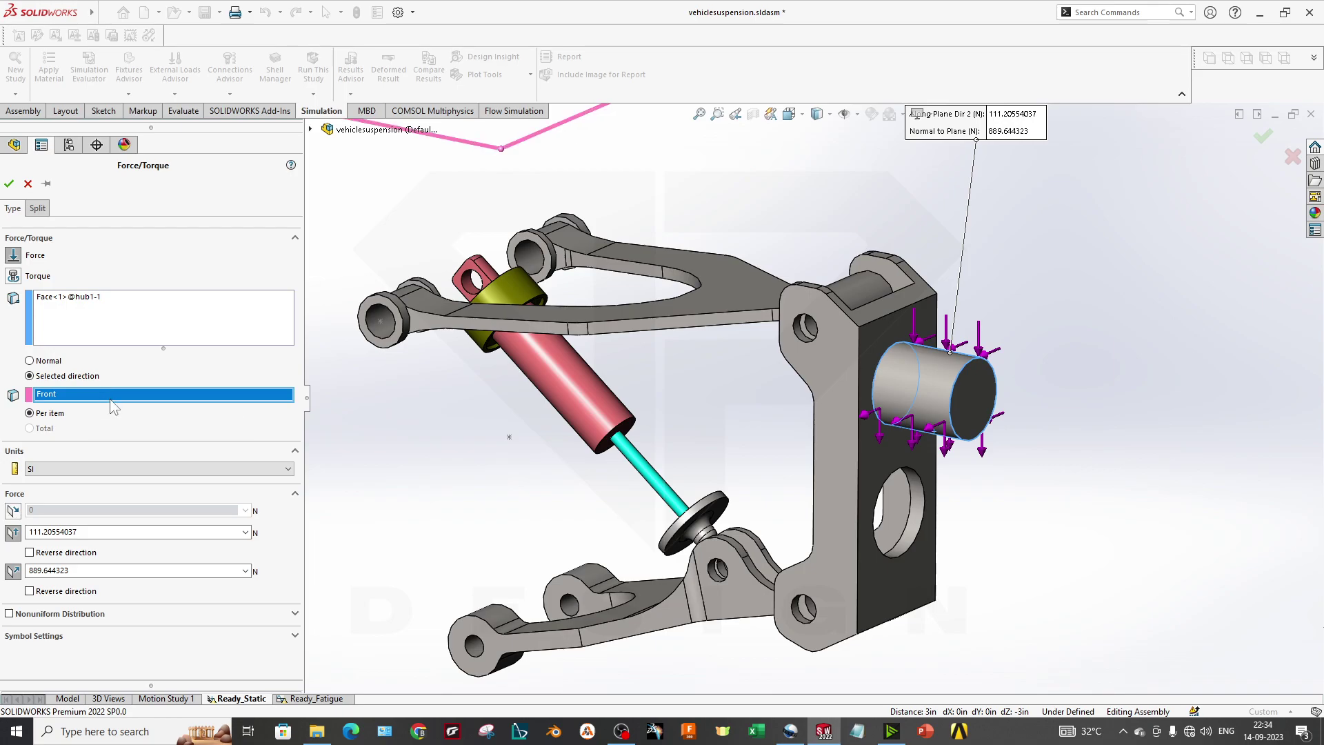
# Examine the Front plane used as direction reference and the loaded hub face, and cancel the force definition.
pyautogui.scroll(4, 611, 408)
pyautogui.moveTo(675, 392); pyautogui.dragTo(688, 421, button='middle')
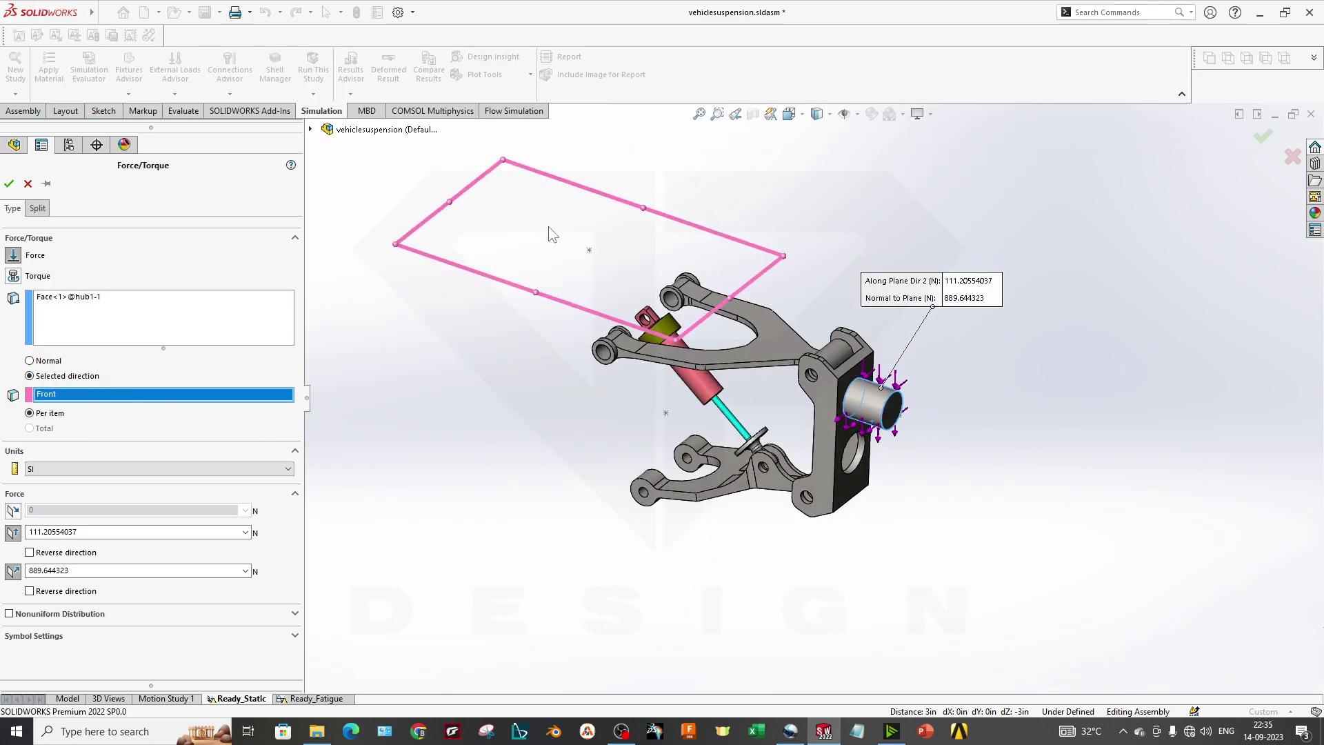
pyautogui.scroll(-5, 523, 295)
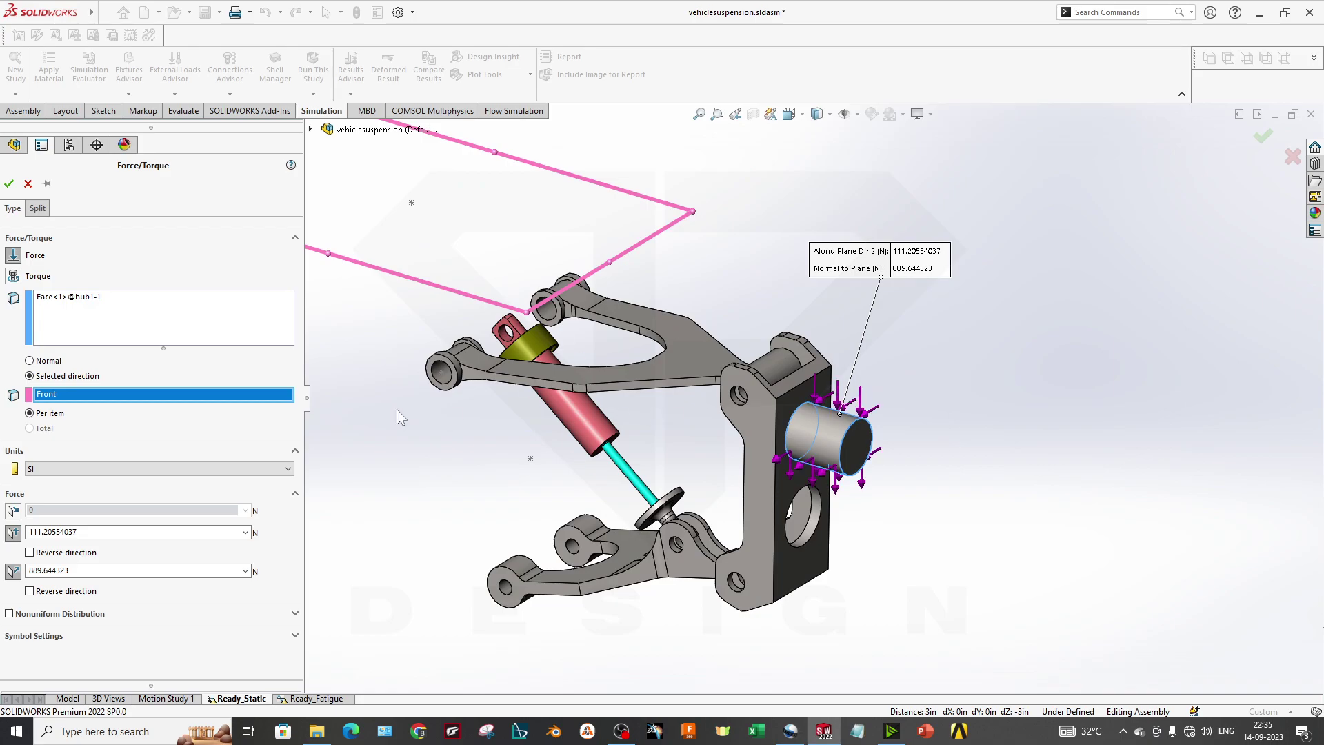
pyautogui.rightClick(125, 400)
pyautogui.click(341, 443)
pyautogui.click(78, 298)
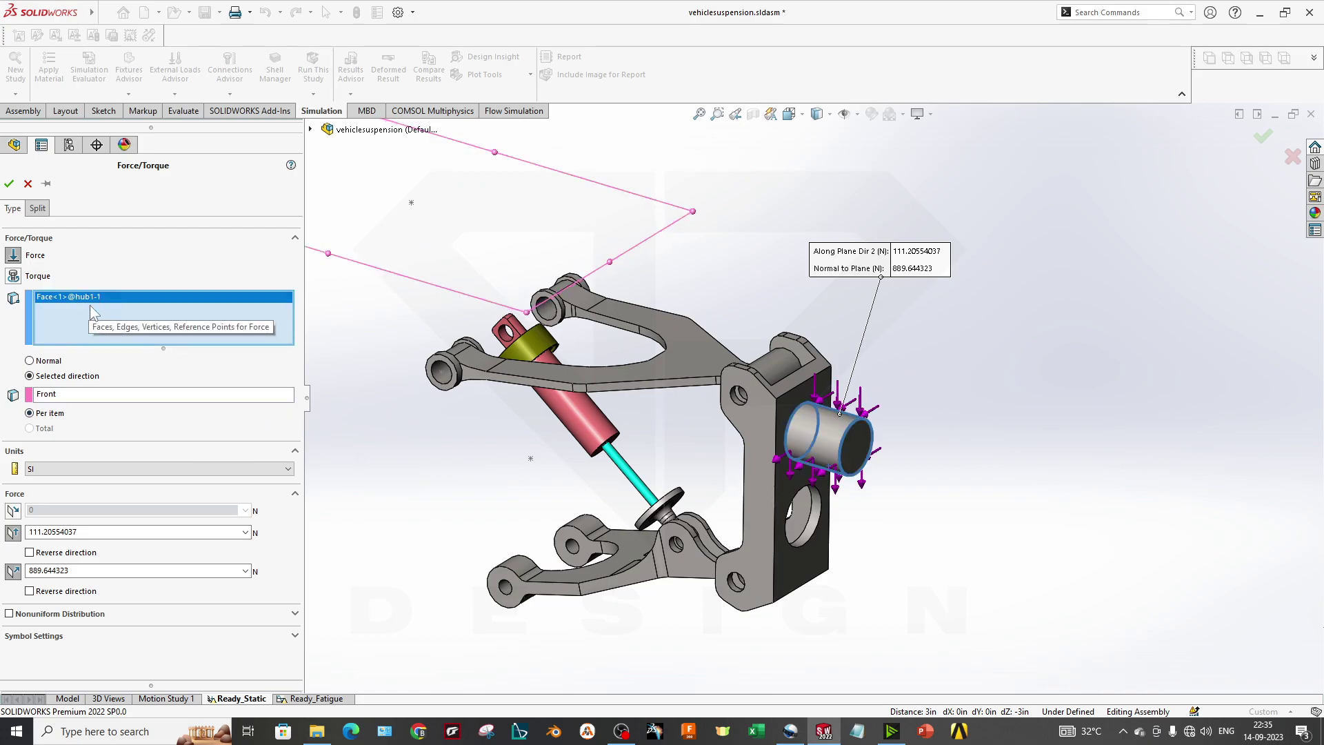
pyautogui.rightClick(90, 306)
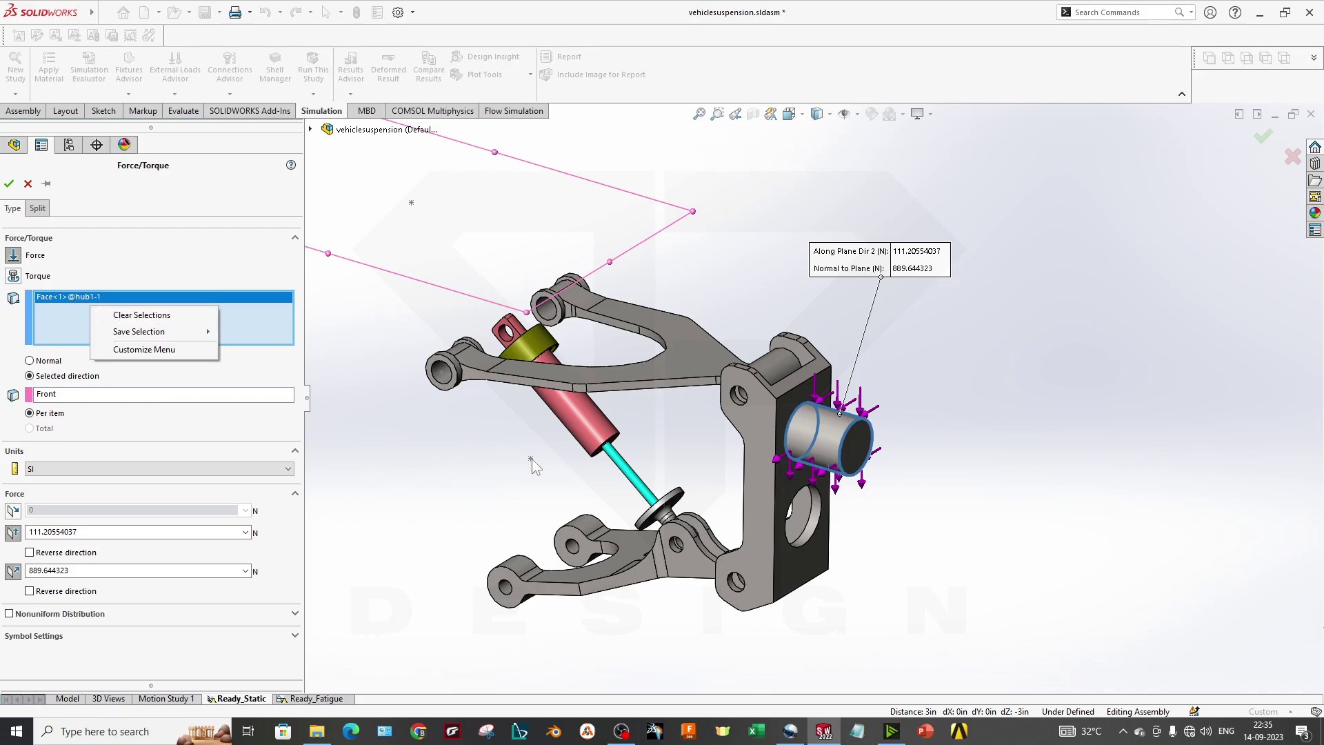
pyautogui.click(498, 466)
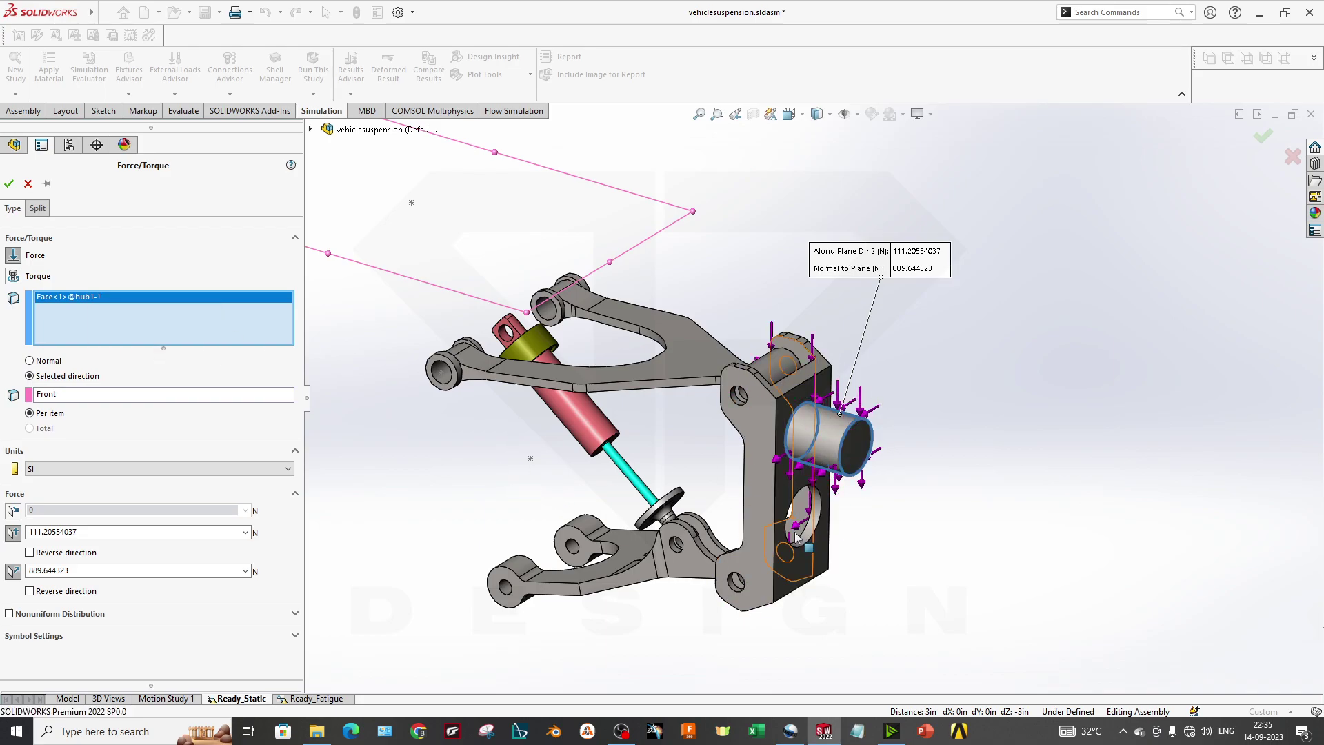
pyautogui.scroll(-3, 814, 522)
pyautogui.scroll(-3, 813, 522)
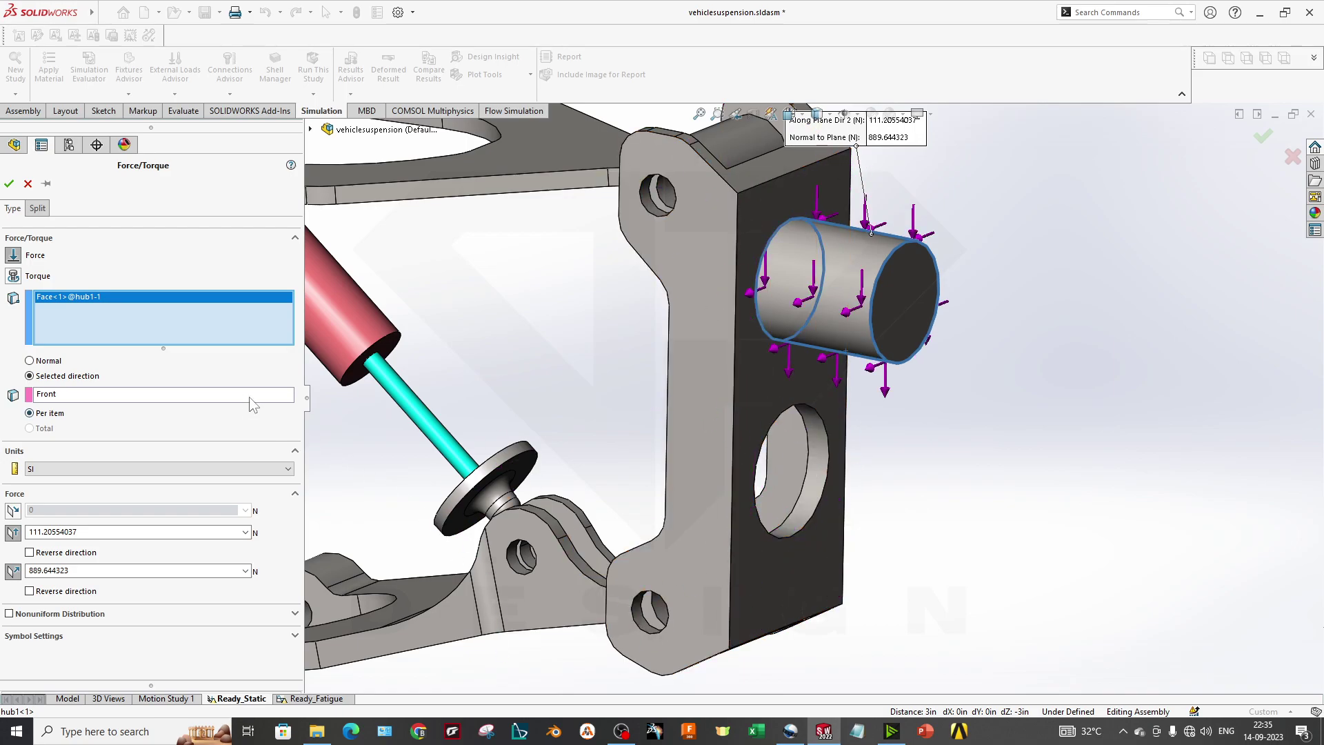
pyautogui.click(27, 184)
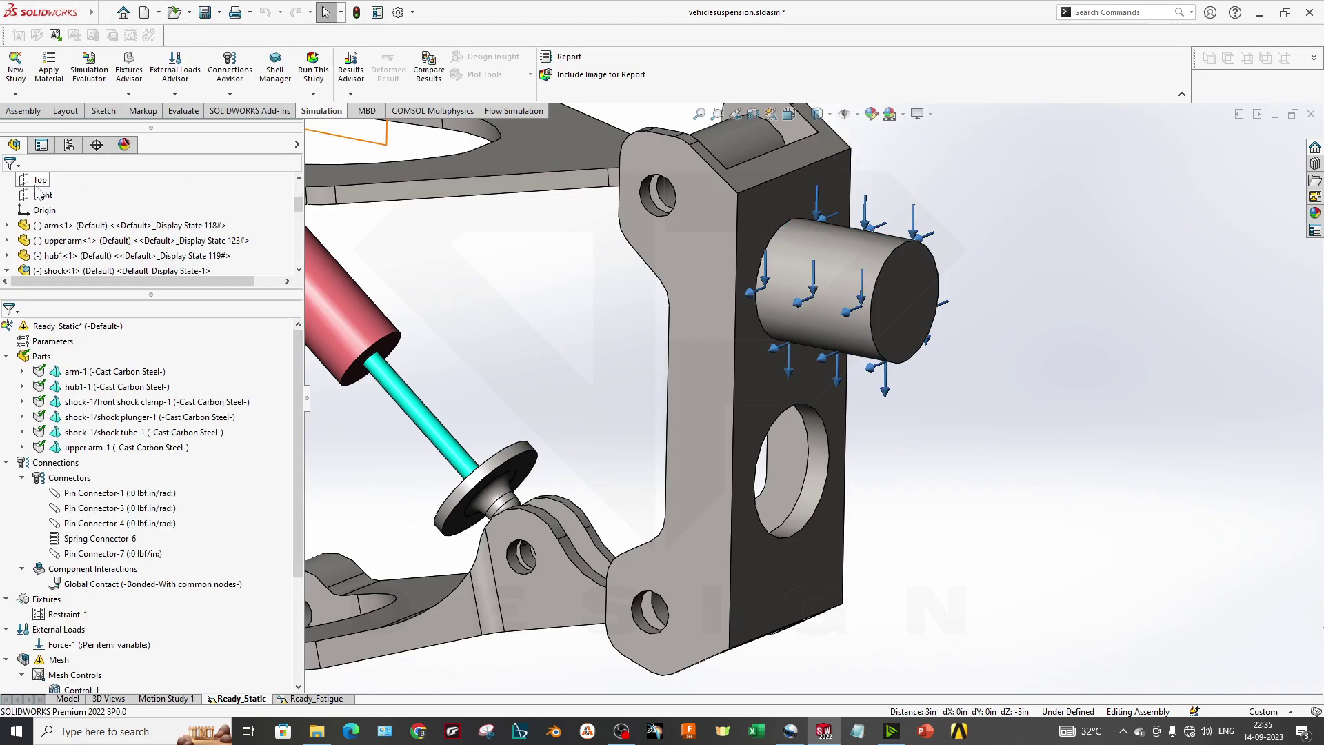
# Highlight the faces covered by the mesh controls Control-1, Control-2 and Control-5 one after another.
pyautogui.scroll(3, 513, 481)
pyautogui.click(123, 584)
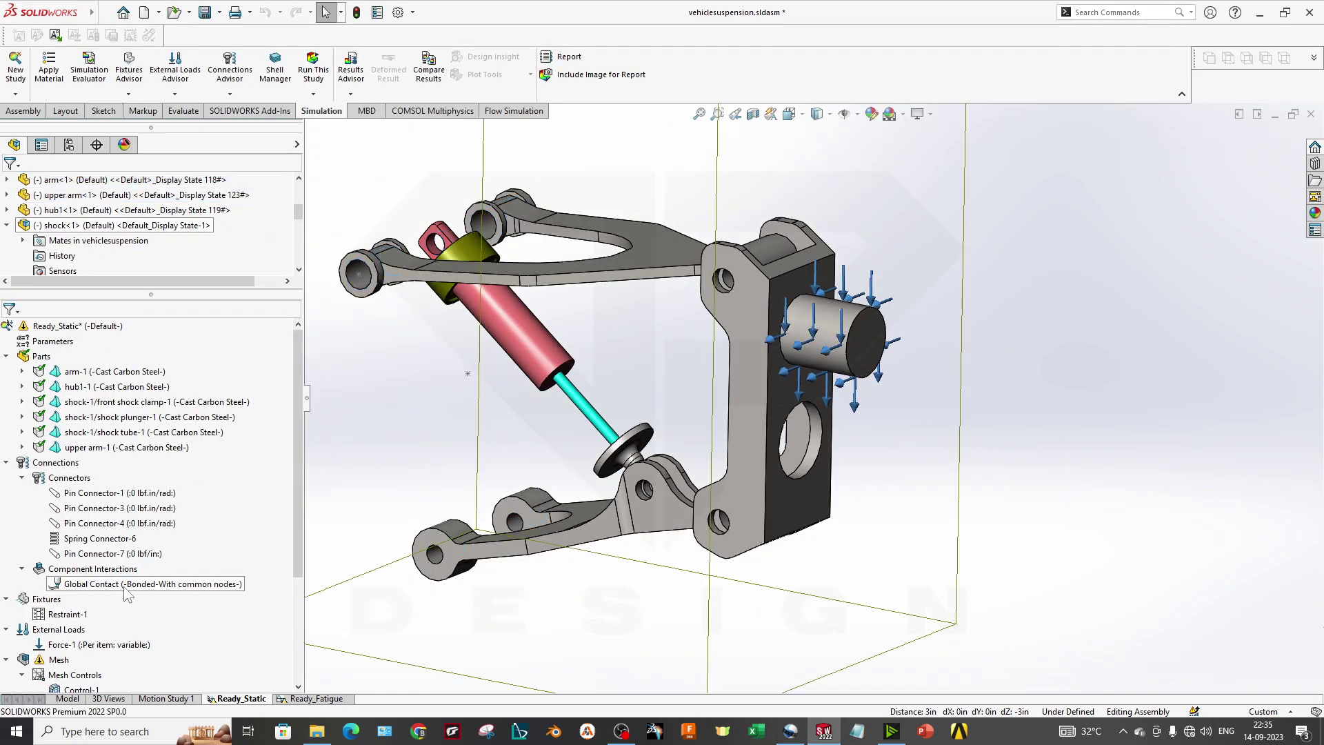
pyautogui.scroll(-2, 122, 586)
pyautogui.scroll(-1, 123, 586)
pyautogui.click(146, 586)
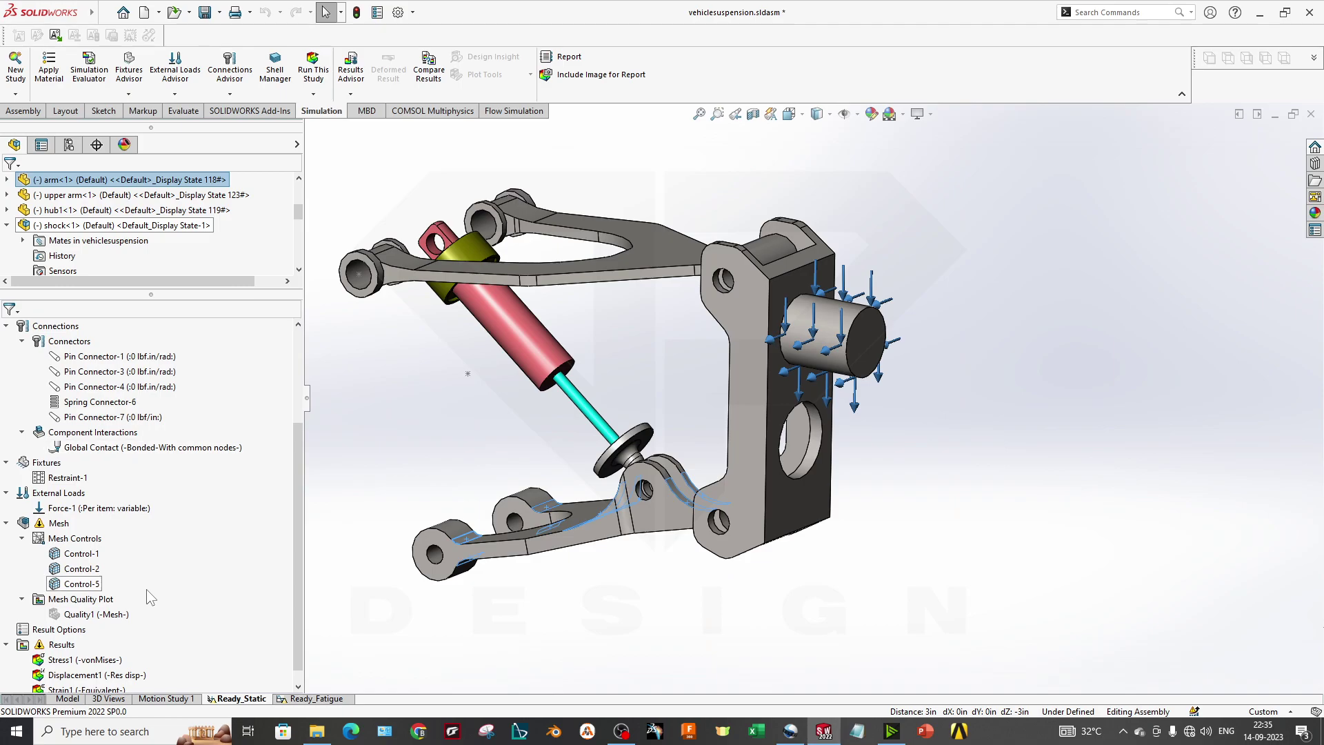
pyautogui.click(64, 538)
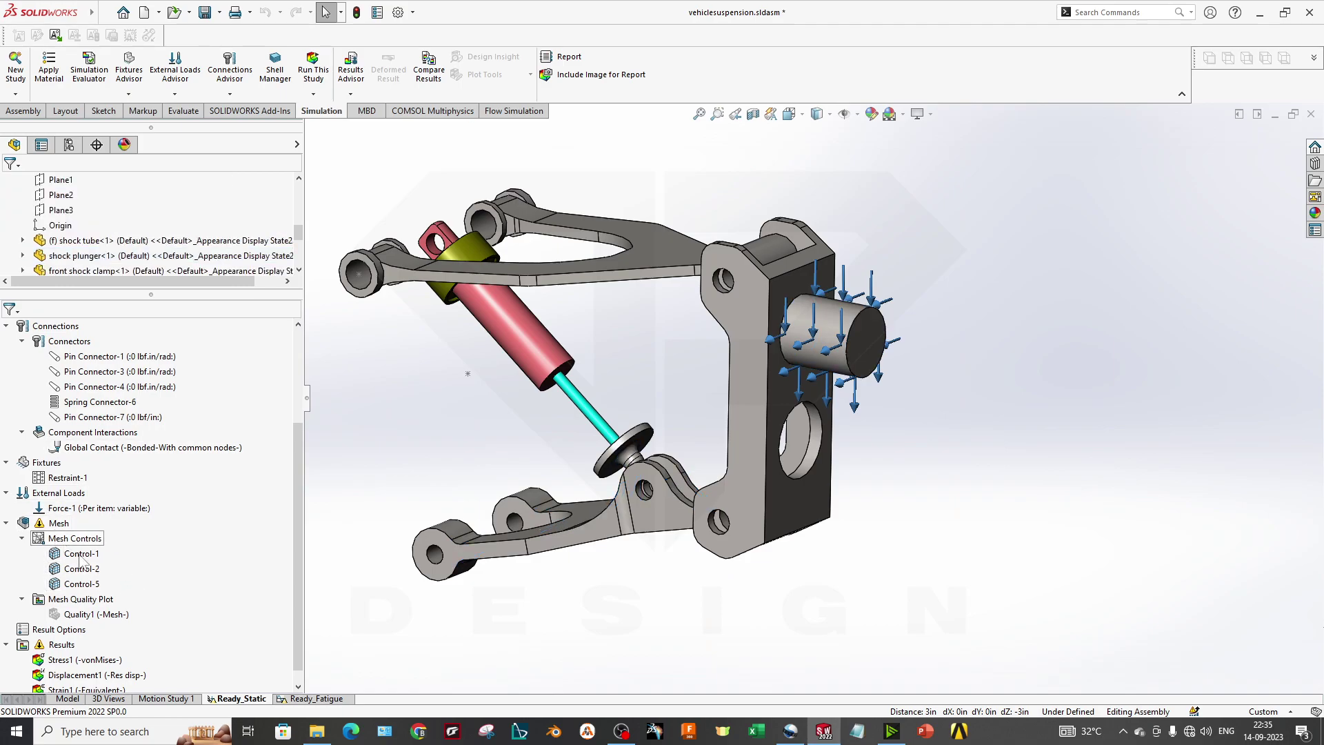
pyautogui.click(57, 508)
pyautogui.click(77, 554)
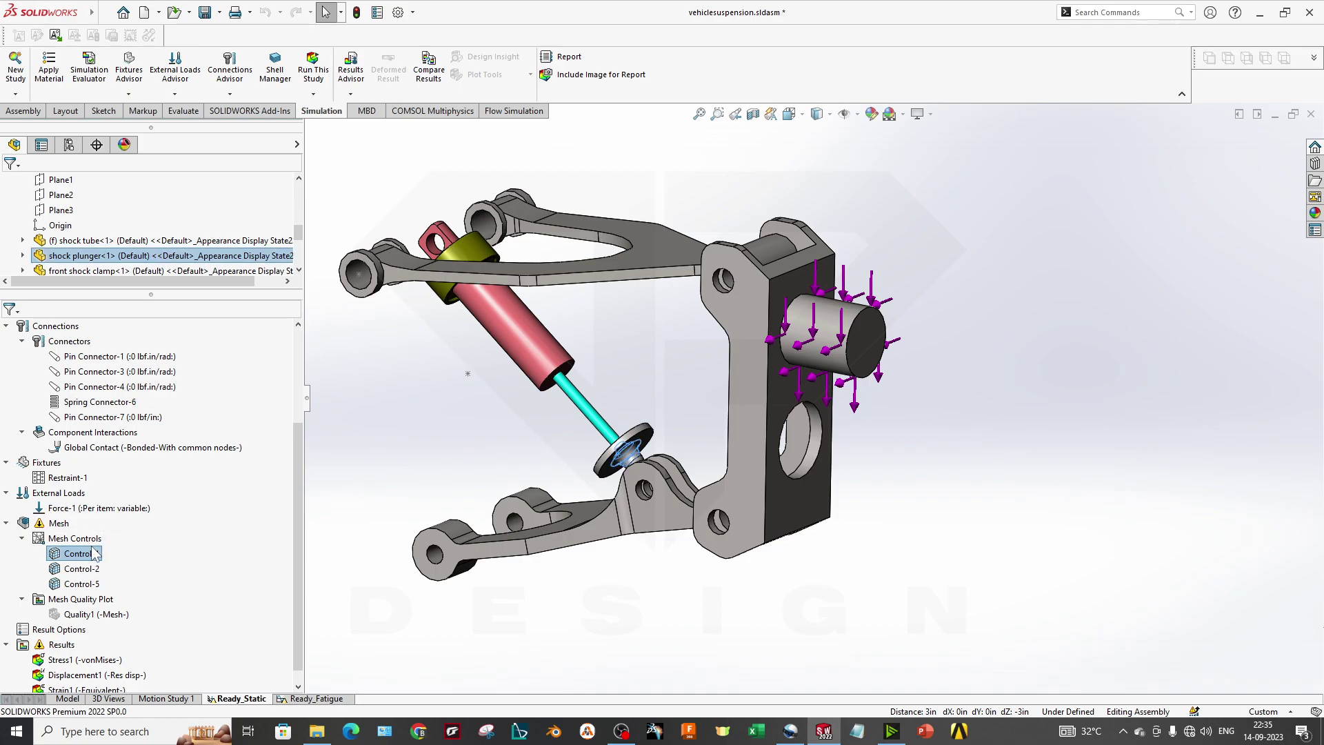
pyautogui.click(82, 569)
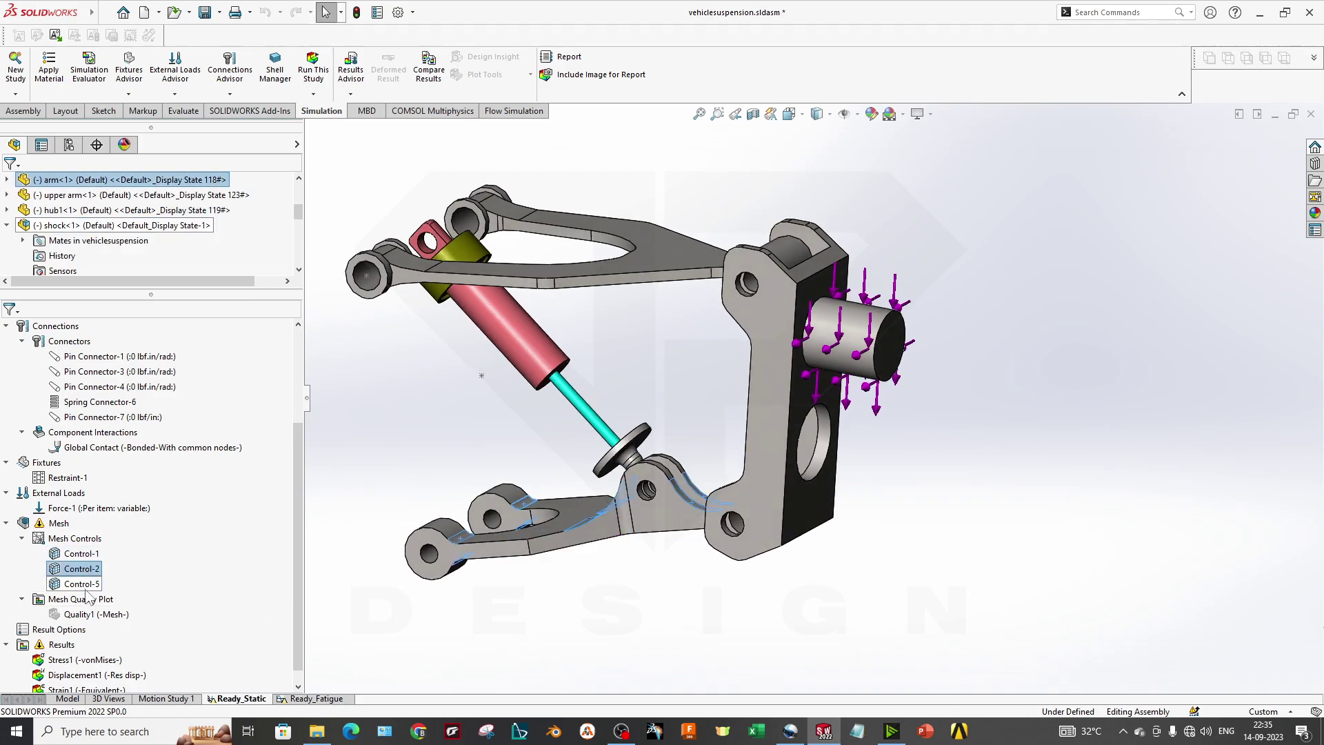
pyautogui.click(84, 584)
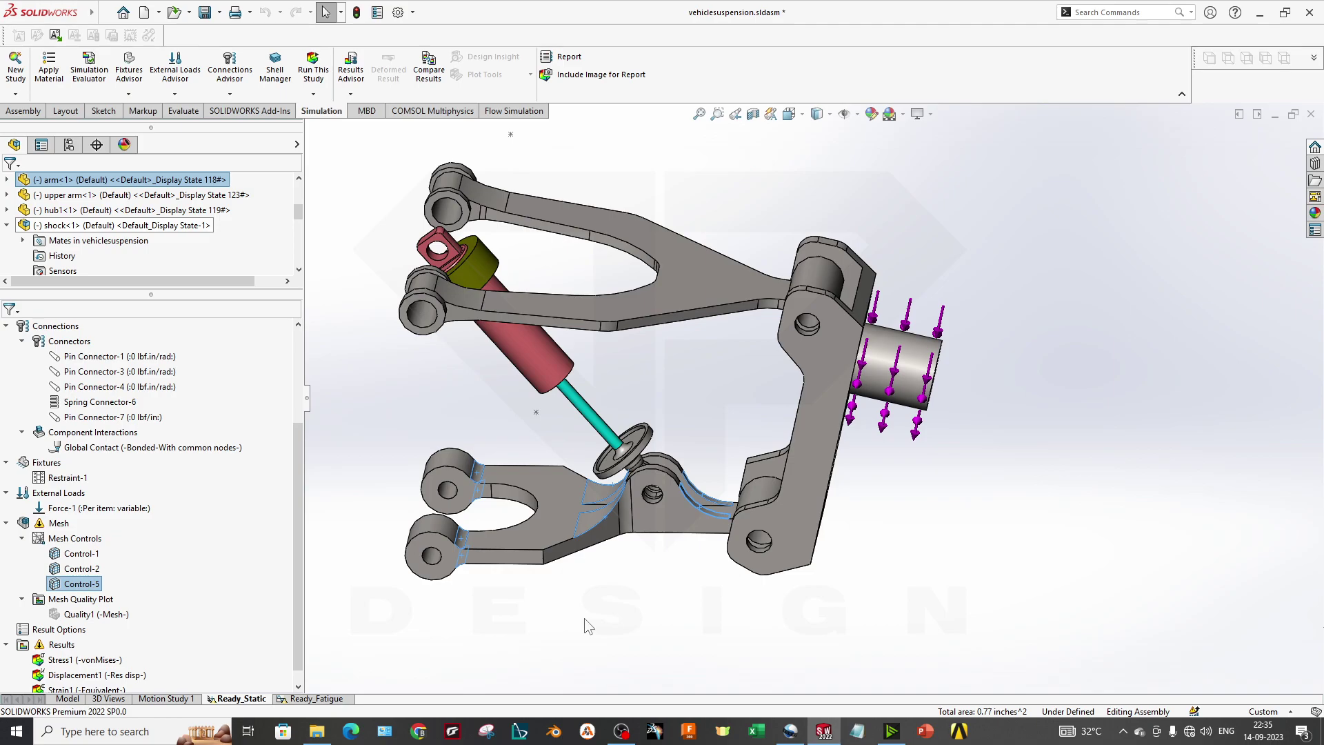
# Open the definition of mesh control Control-1, examine its shock plunger faces and element size, and cancel it.
pyautogui.rightClick(81, 583)
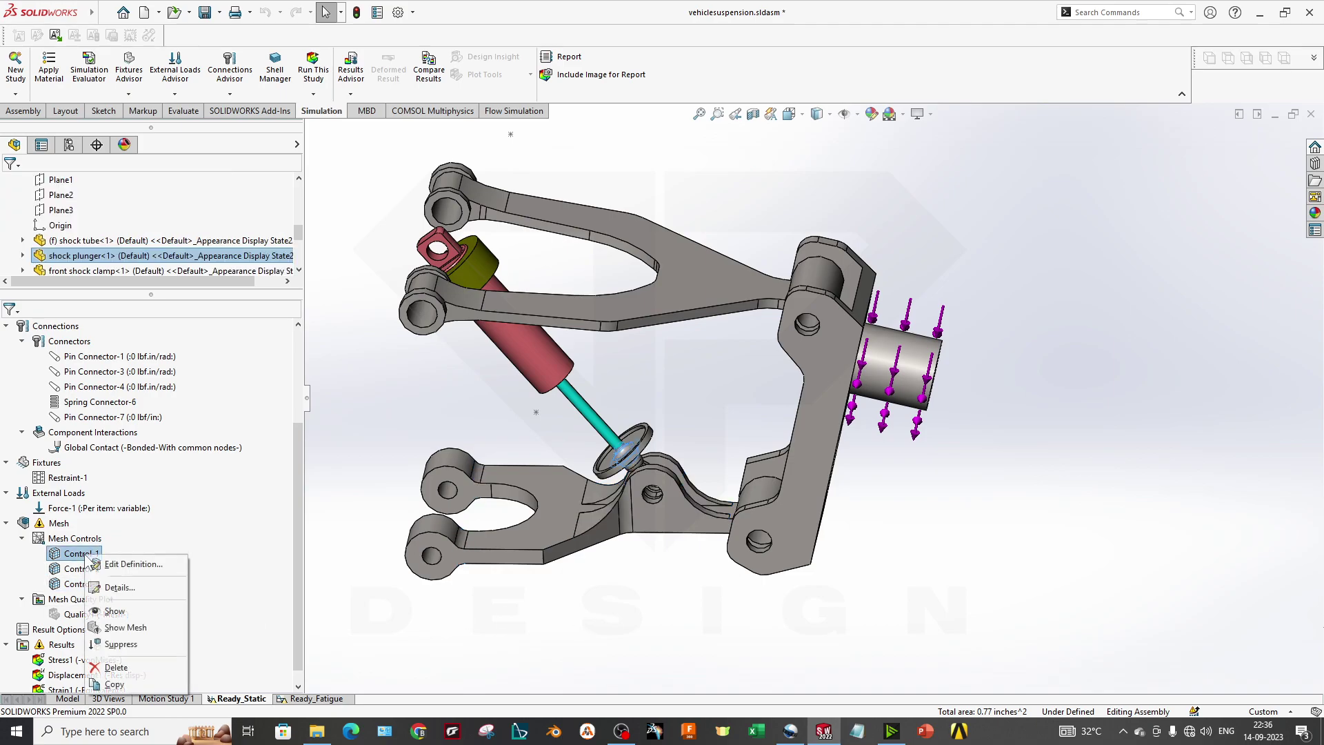
pyautogui.click(137, 564)
pyautogui.doubleClick(38, 455)
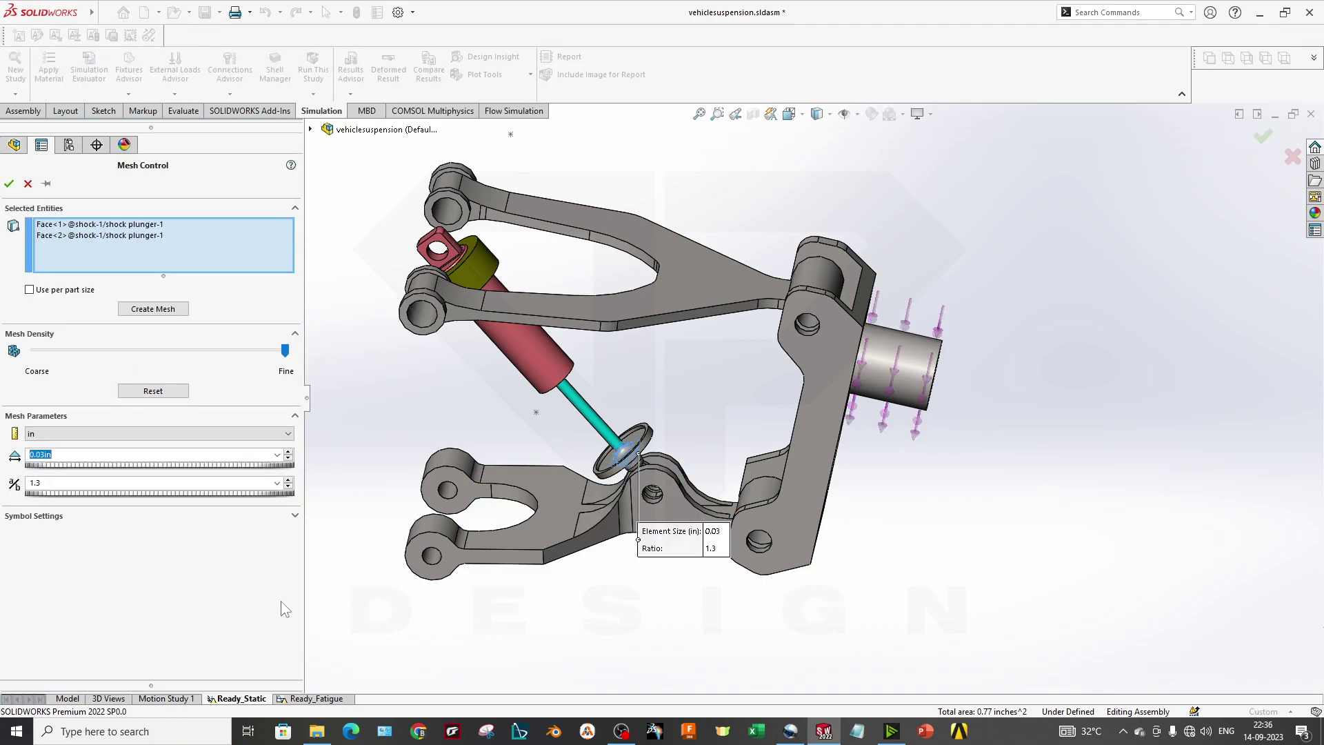
pyautogui.scroll(-5, 652, 449)
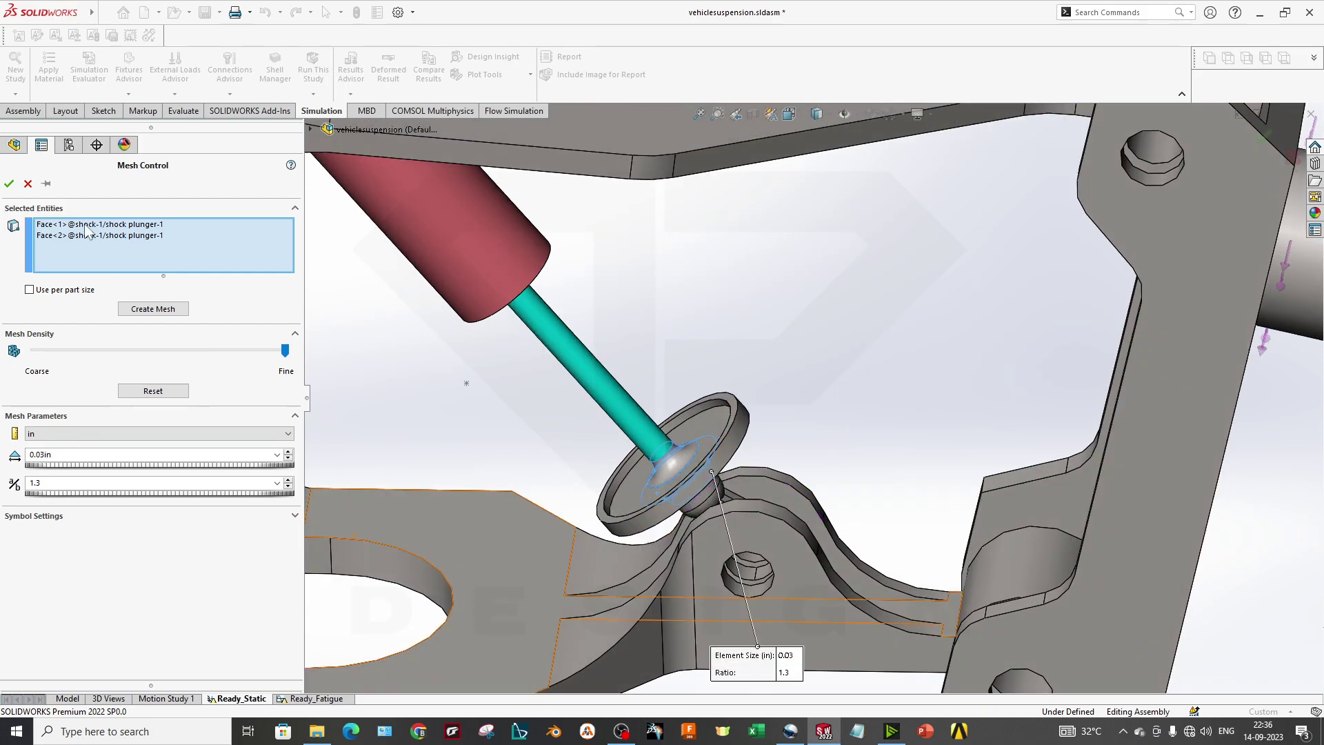
pyautogui.click(28, 184)
# Open the definition of mesh control Control-2, review its arm faces, mesh parameters and symbol settings, and accept it.
pyautogui.rightClick(72, 573)
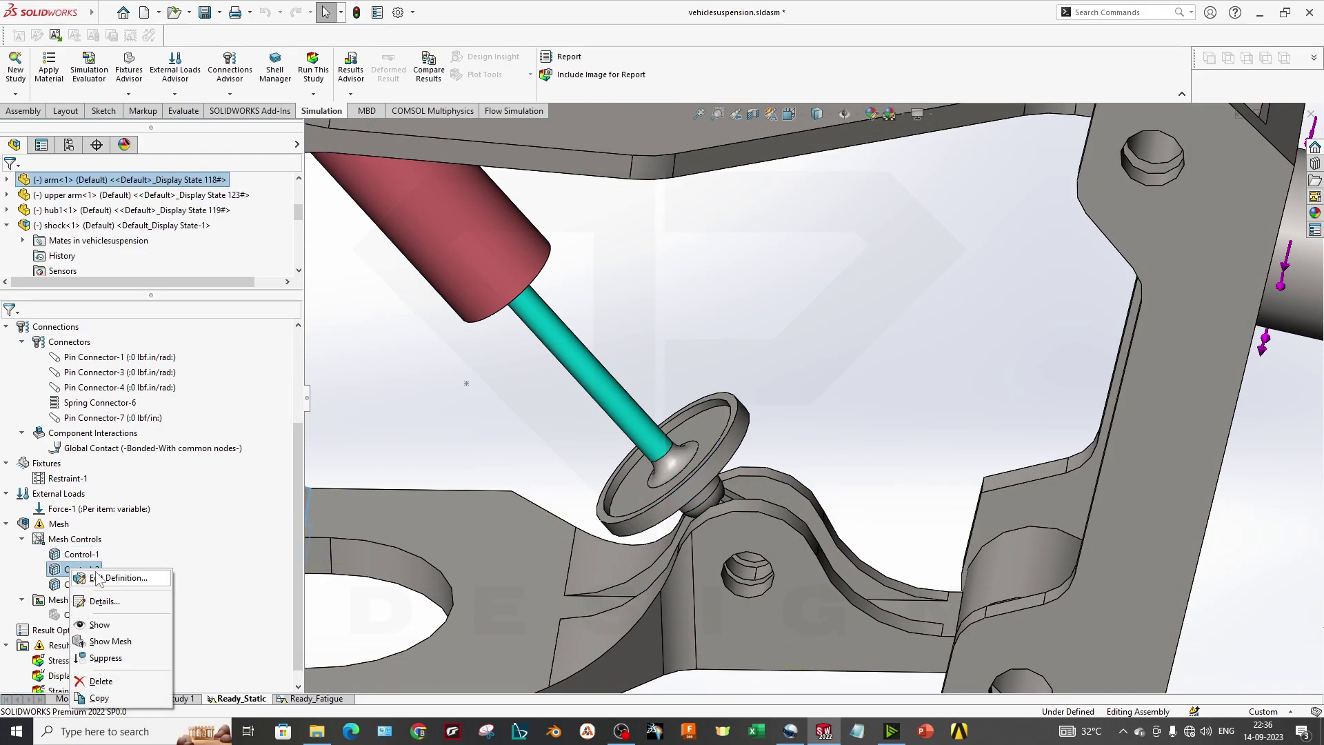
pyautogui.click(114, 579)
pyautogui.scroll(-3, 647, 433)
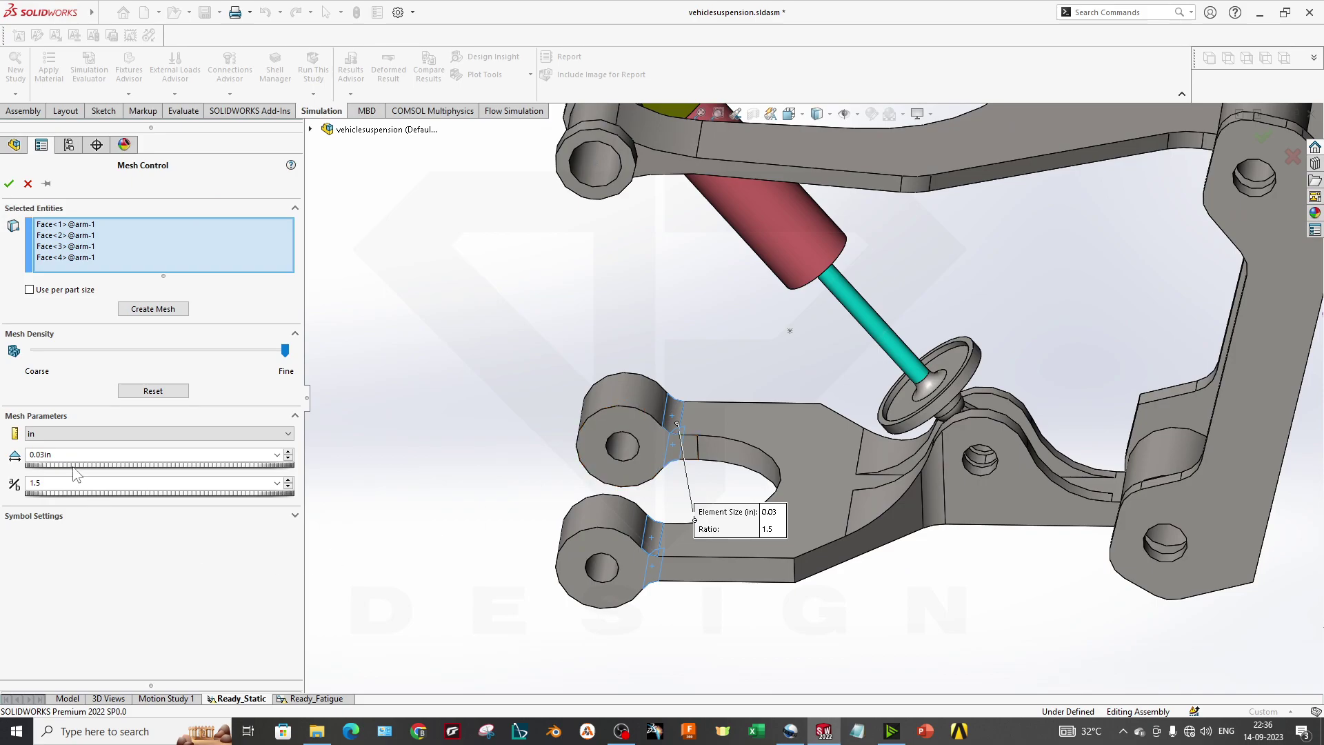
pyautogui.click(38, 480)
pyautogui.click(159, 516)
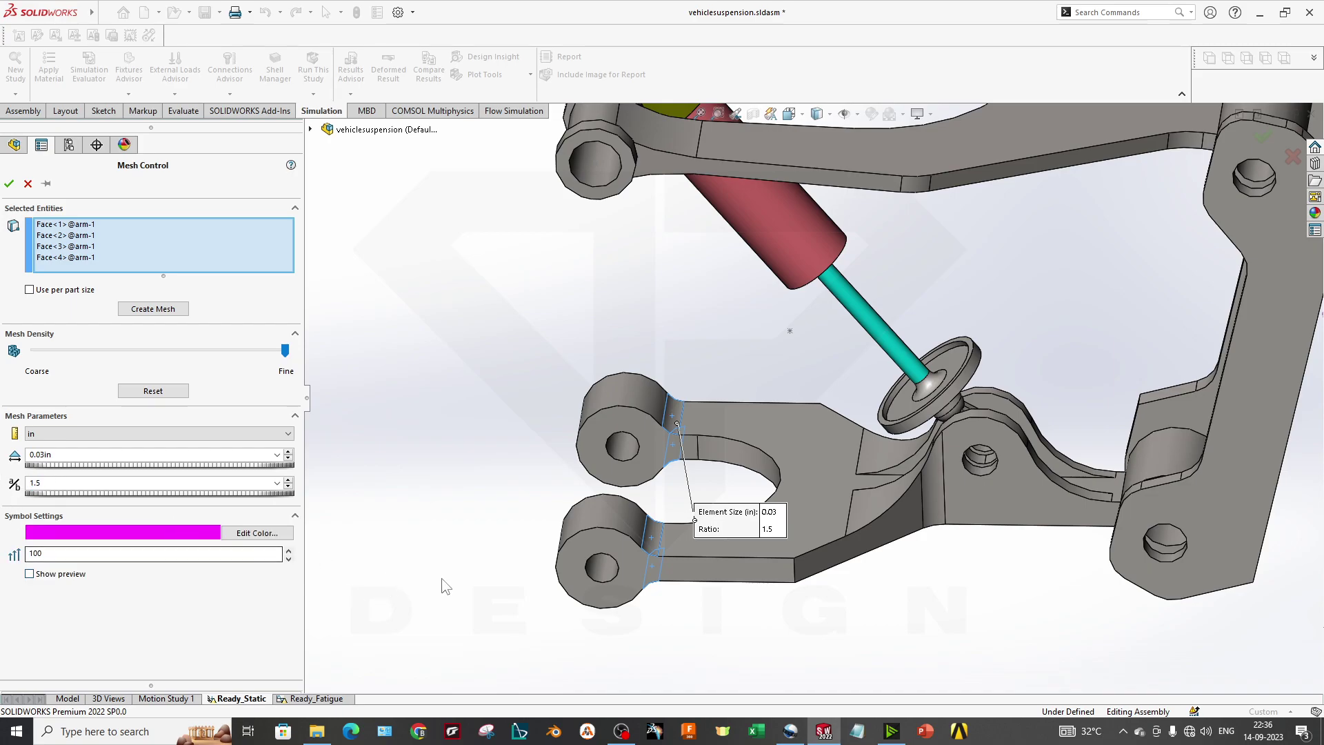
pyautogui.click(10, 184)
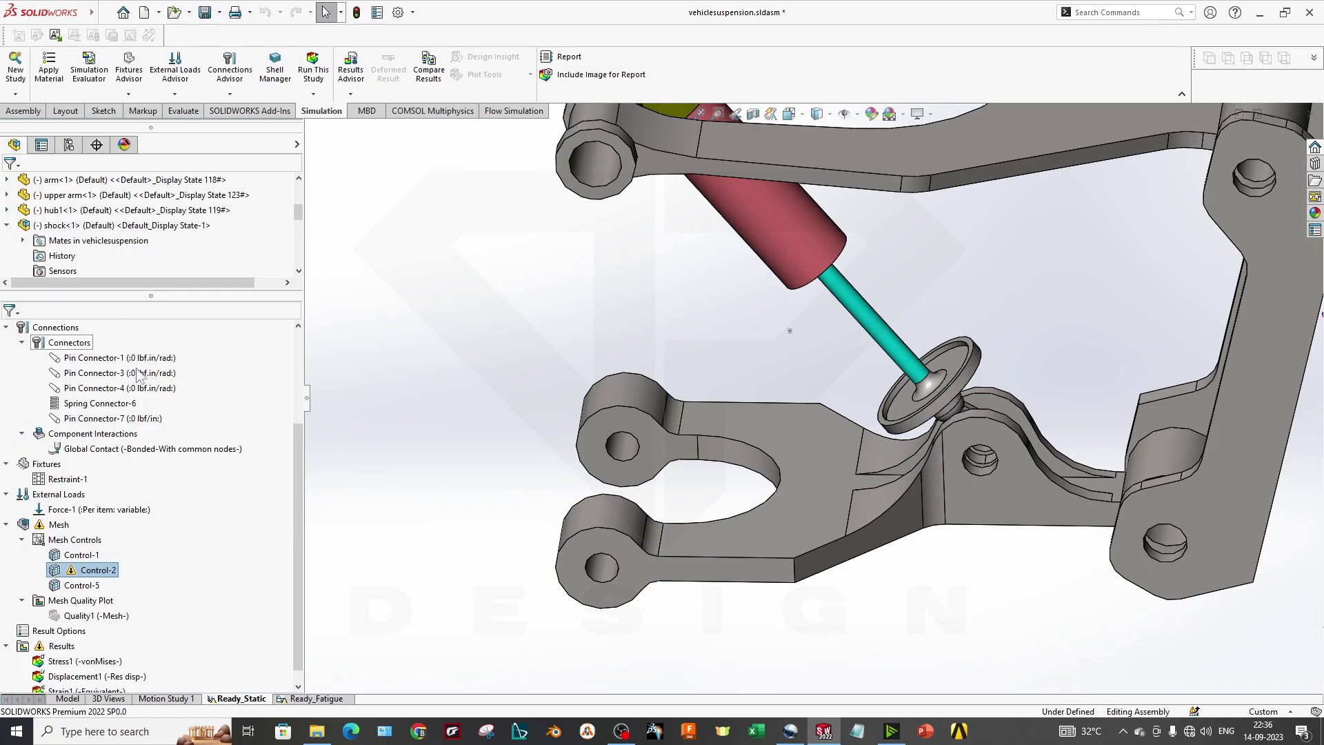
# Open the definition of mesh control Control-5, review its arm faces and element size, and accept it.
pyautogui.rightClick(95, 588)
pyautogui.click(138, 452)
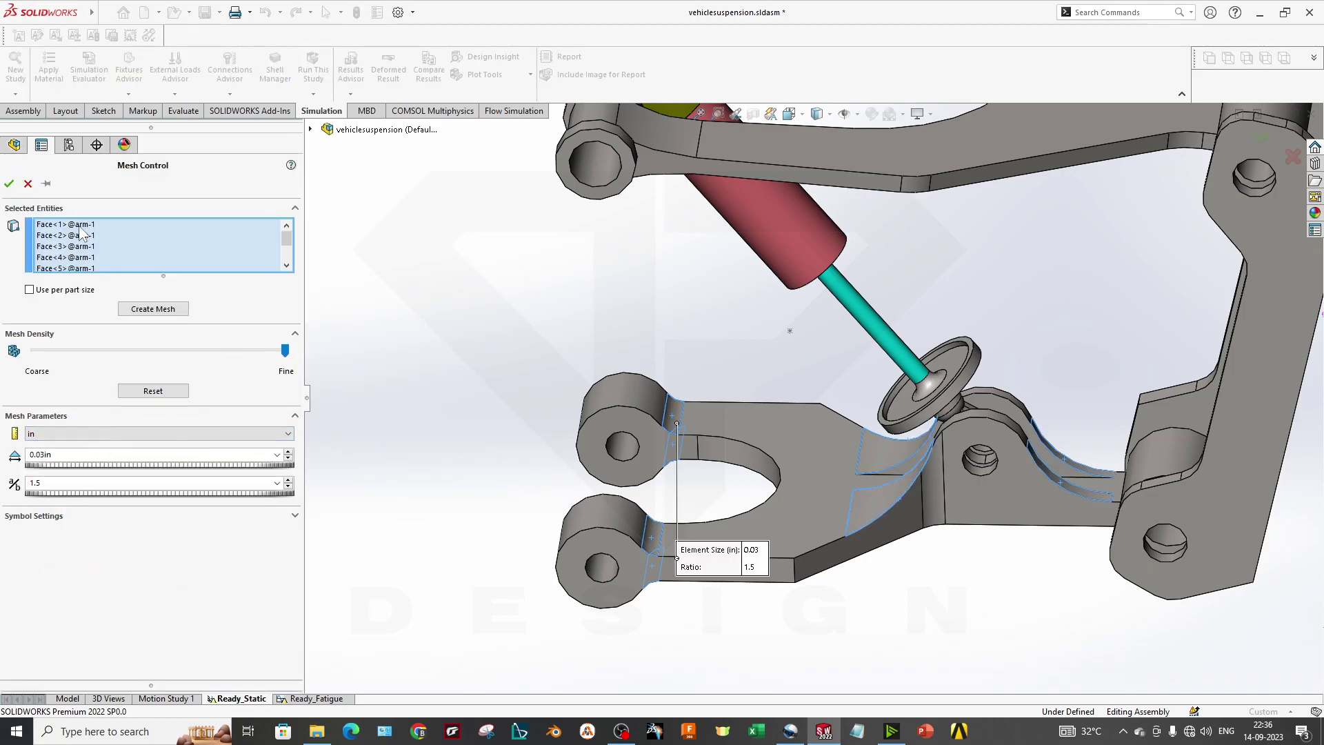
pyautogui.click(81, 235)
pyautogui.click(48, 455)
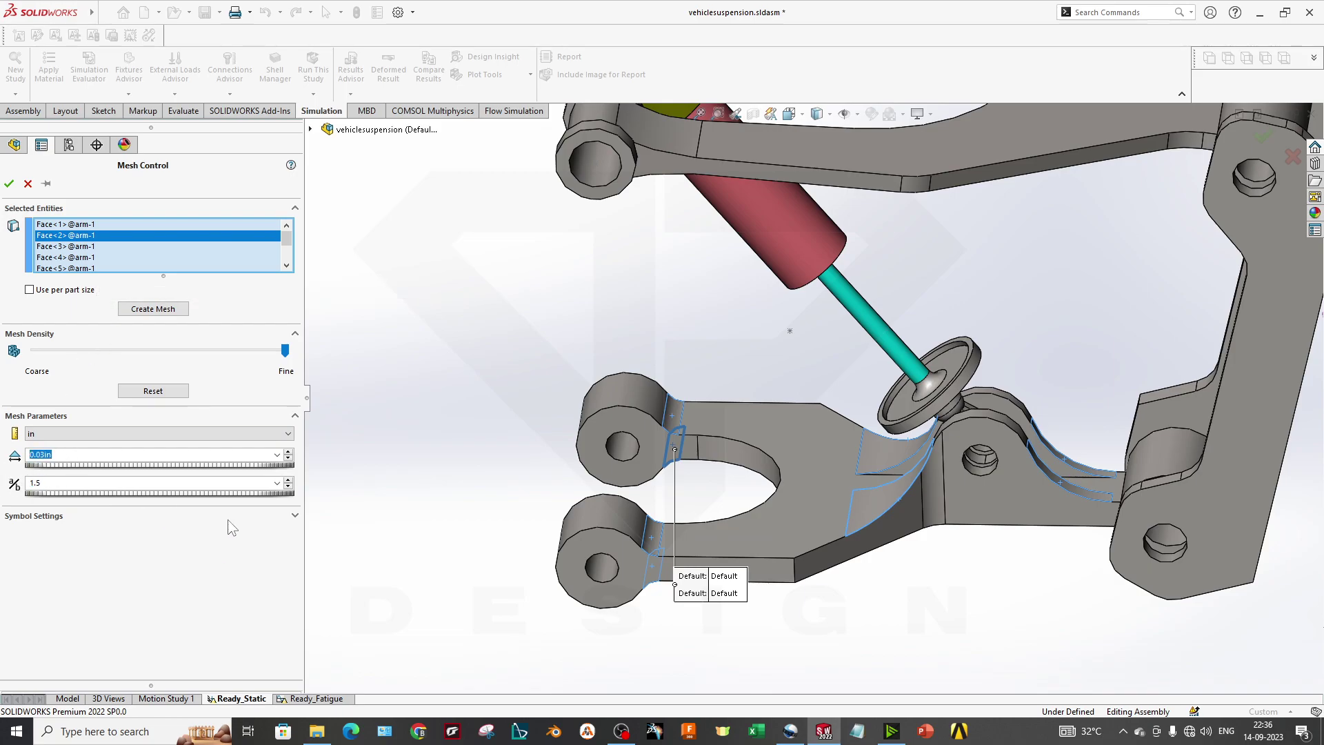
pyautogui.click(9, 183)
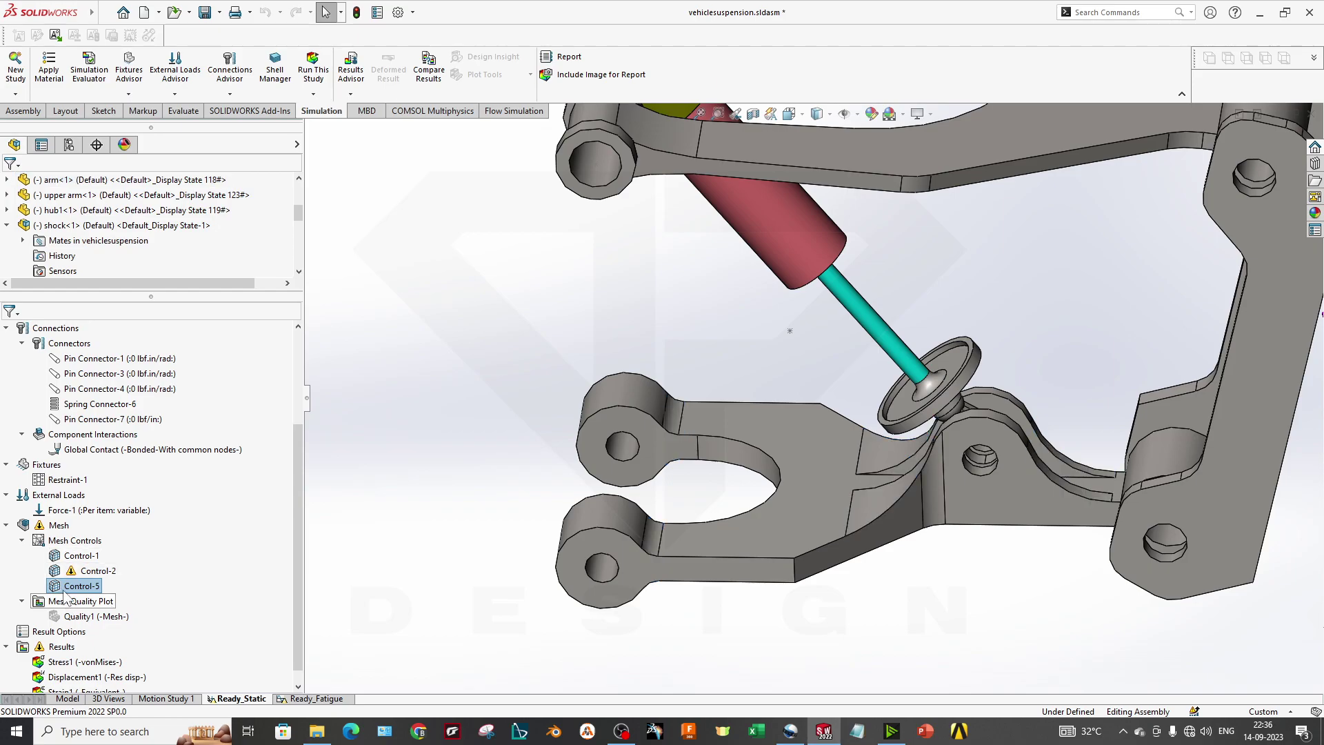
# Display the mesh quality plot Quality1 and examine the mesh refinement on the shock plunger disc and the lower arm's curved faces.
pyautogui.scroll(-1, 90, 574)
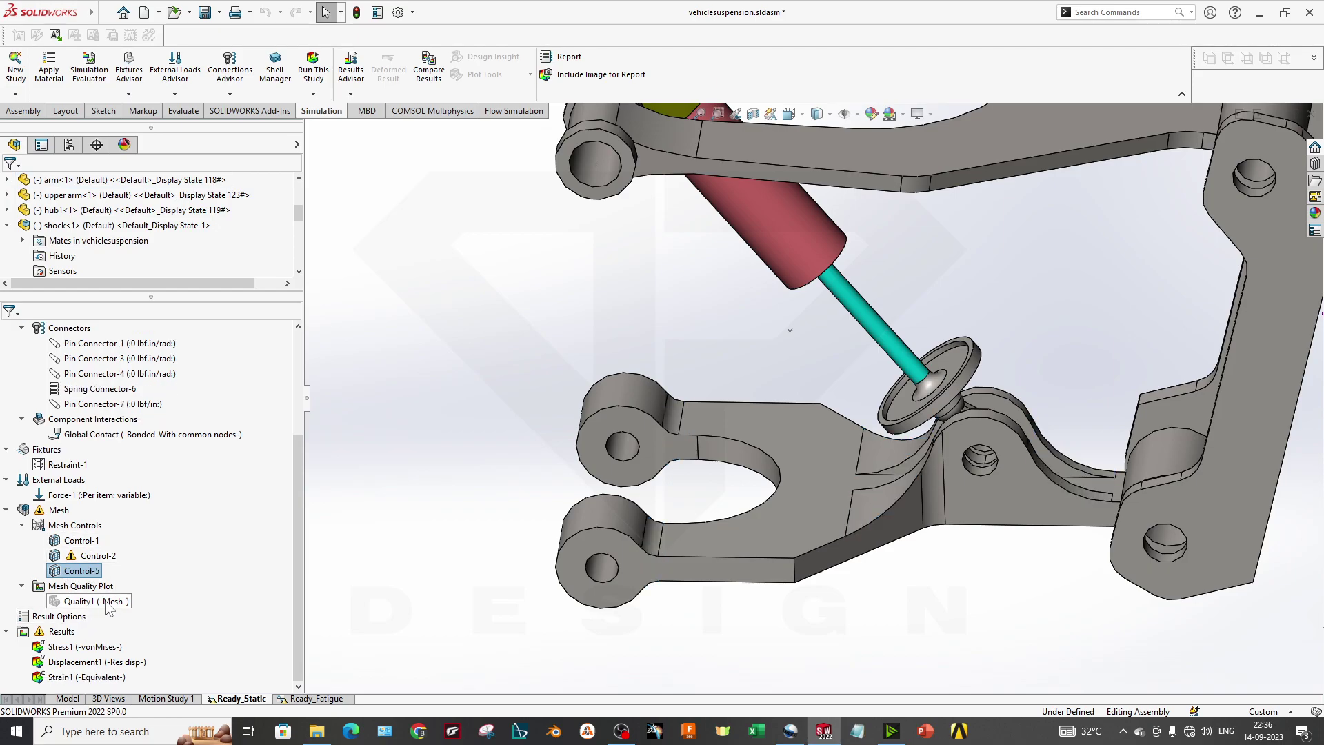
pyautogui.rightClick(80, 602)
pyautogui.press('Escape')
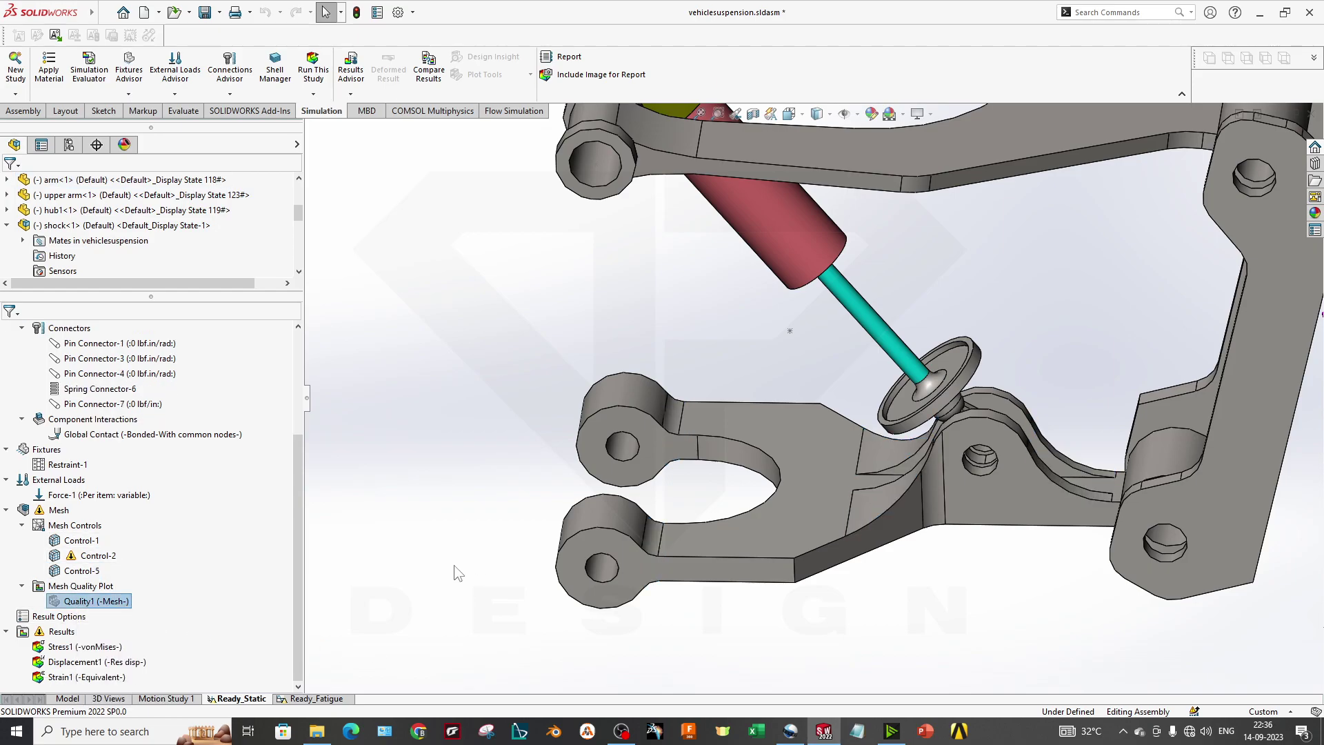
pyautogui.click(872, 313)
pyautogui.scroll(5, 833, 540)
pyautogui.scroll(-8, 833, 539)
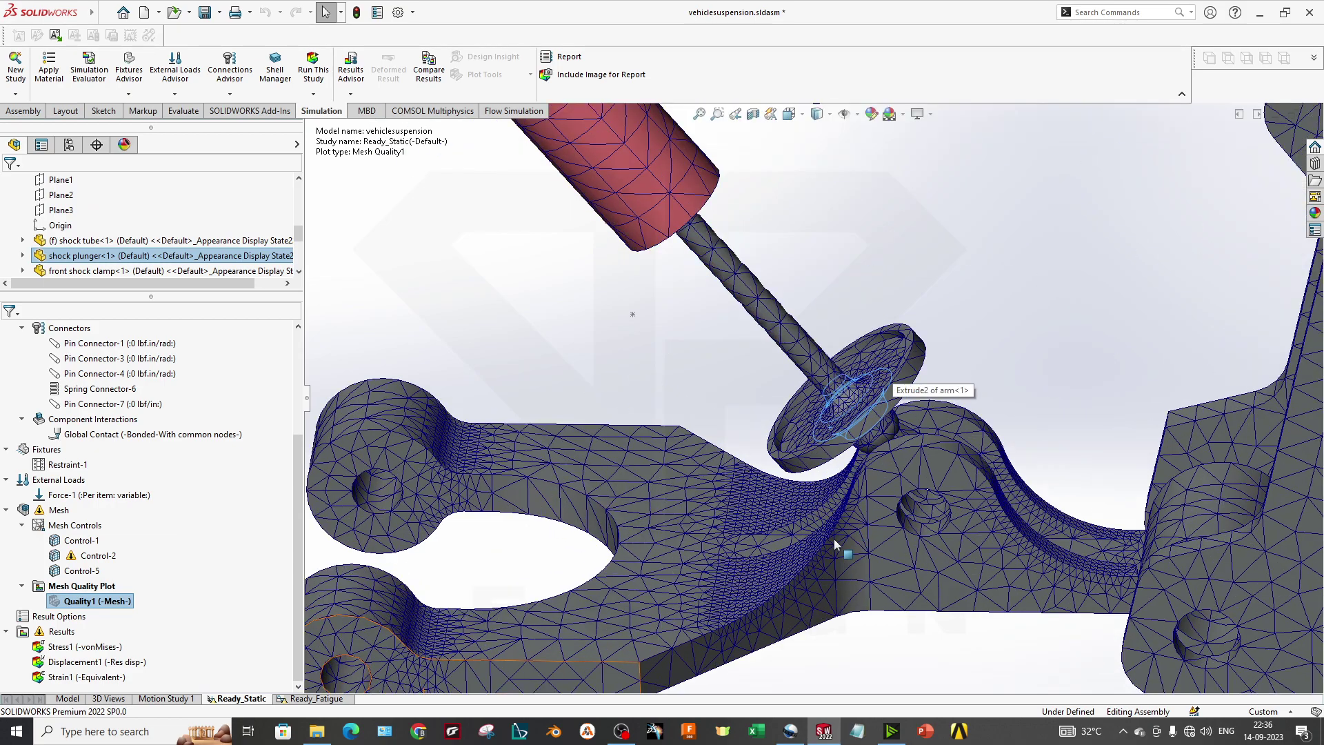
pyautogui.scroll(2, 833, 540)
pyautogui.scroll(-8, 855, 561)
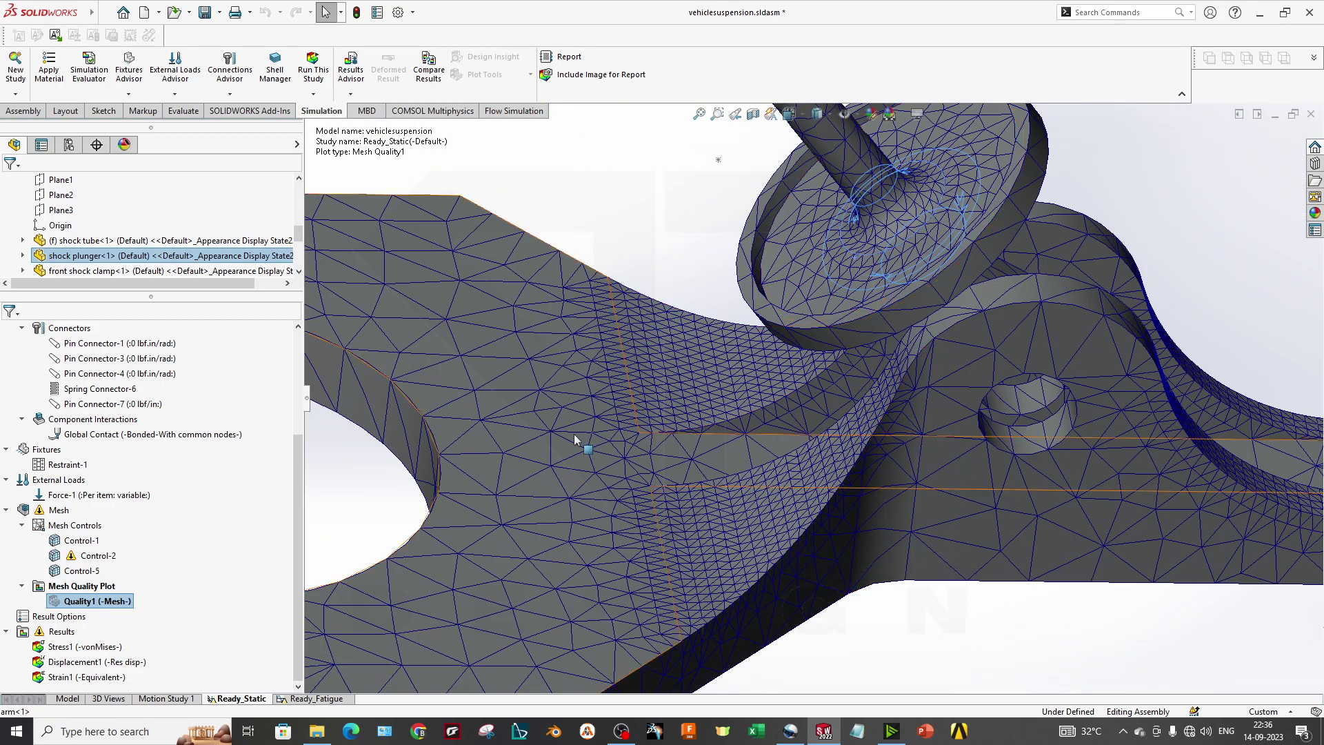
pyautogui.scroll(5, 733, 562)
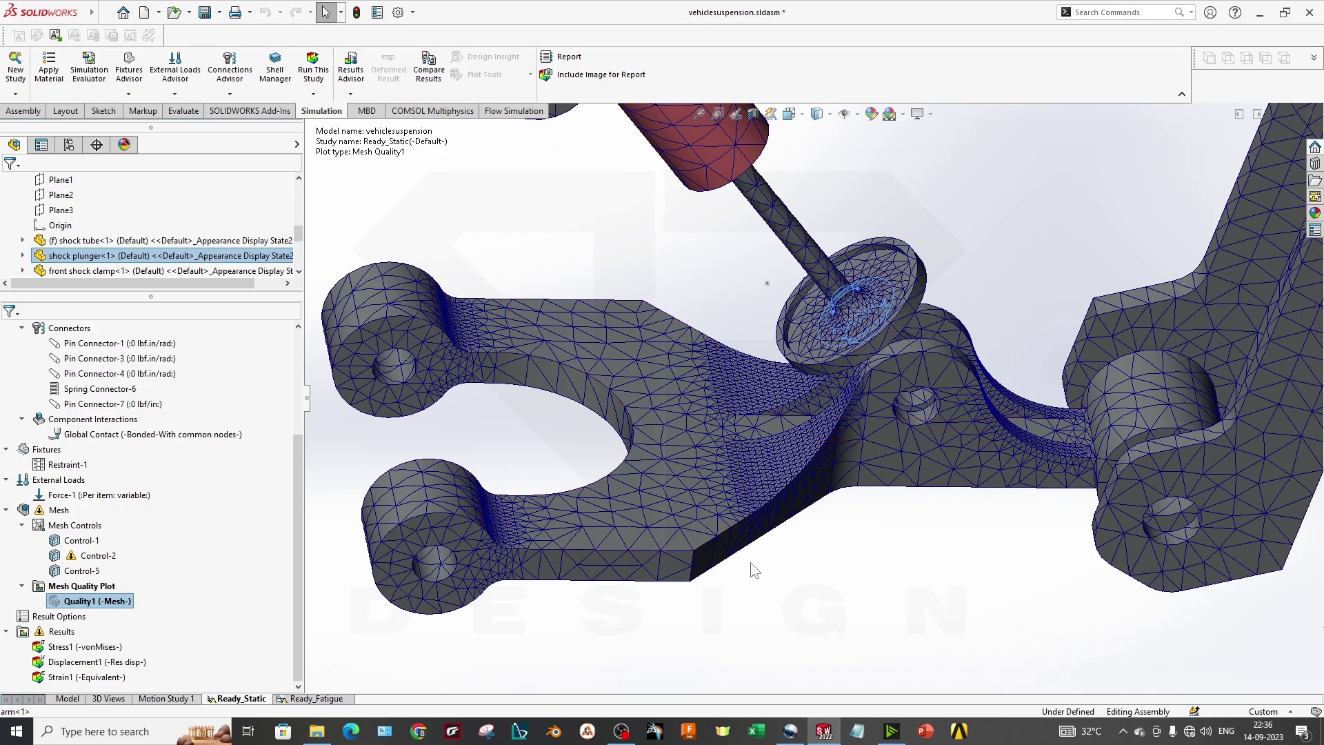
pyautogui.scroll(3, 788, 524)
pyautogui.scroll(-2, 848, 431)
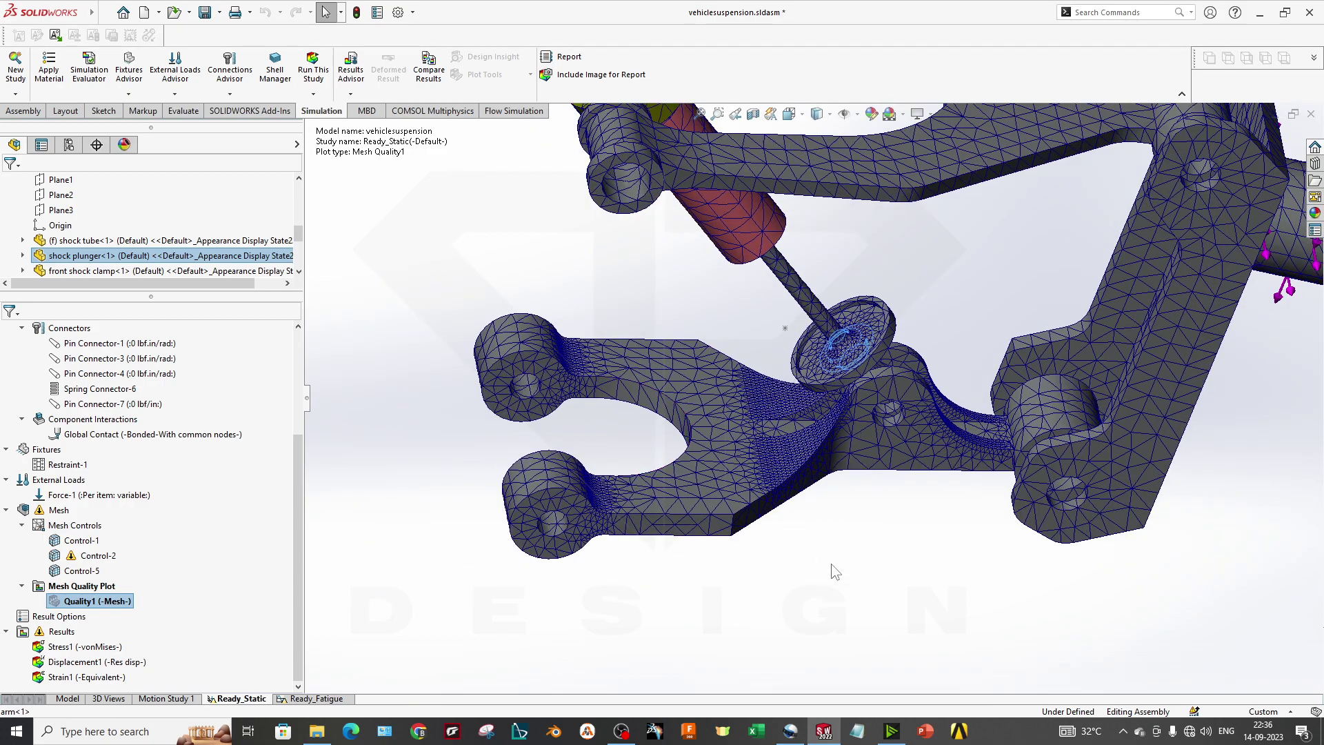
# Examine the mesh around the lower arm's pivot bosses, fillets and ribs from several angles.
pyautogui.moveTo(828, 584); pyautogui.dragTo(811, 550, button='middle')
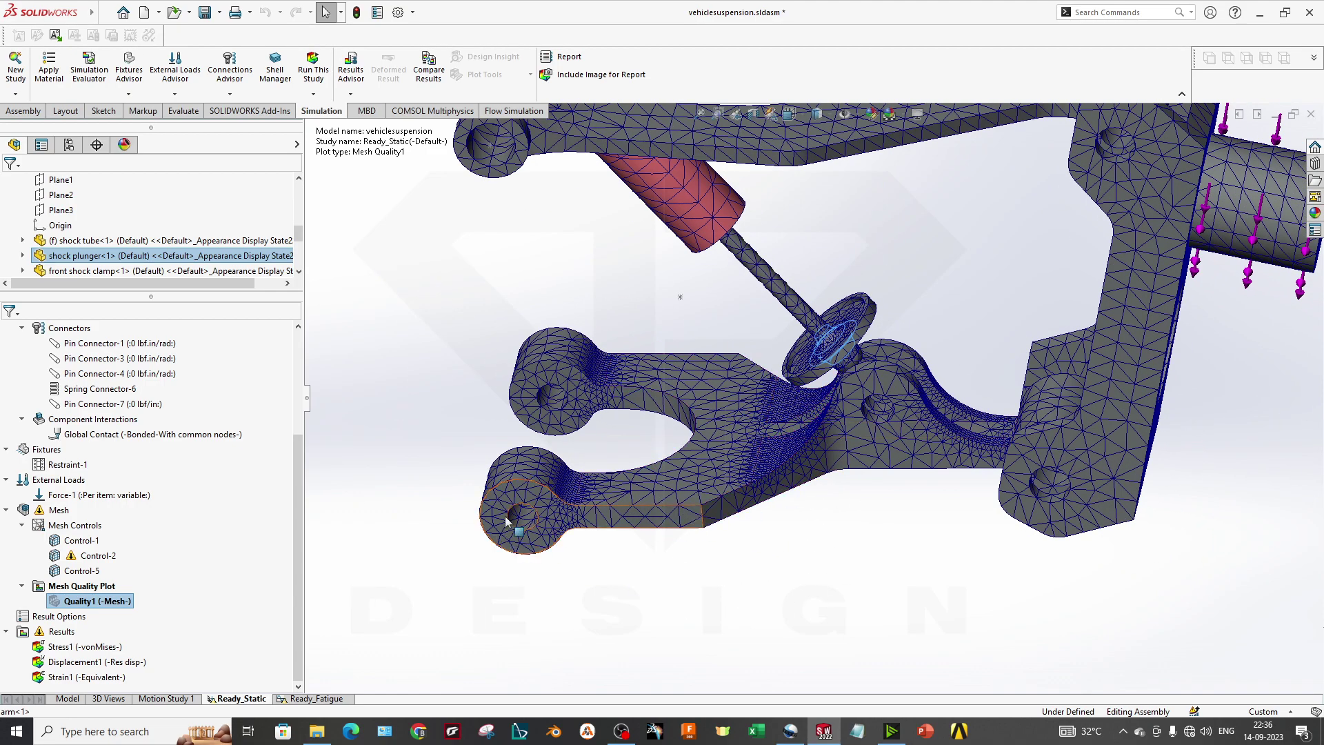
pyautogui.scroll(-4, 792, 463)
pyautogui.scroll(2, 791, 518)
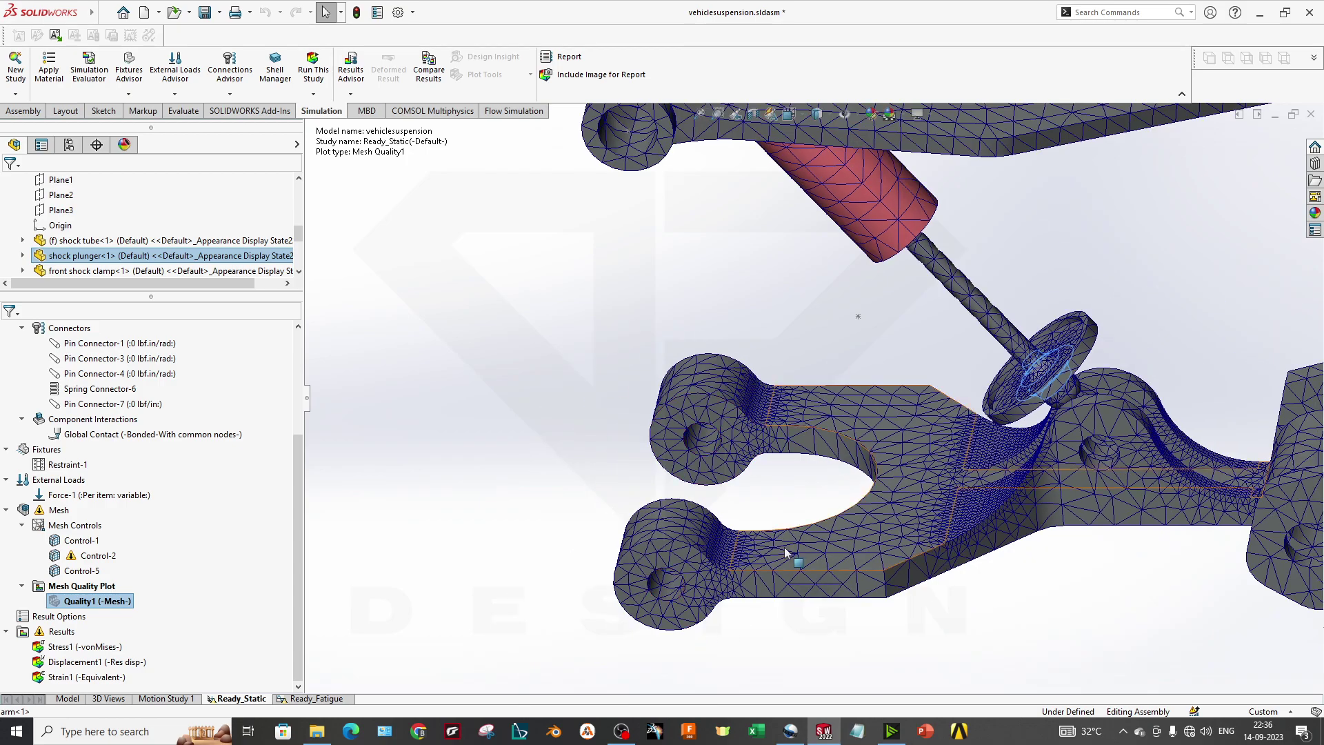
pyautogui.scroll(4, 791, 566)
pyautogui.scroll(-4, 932, 449)
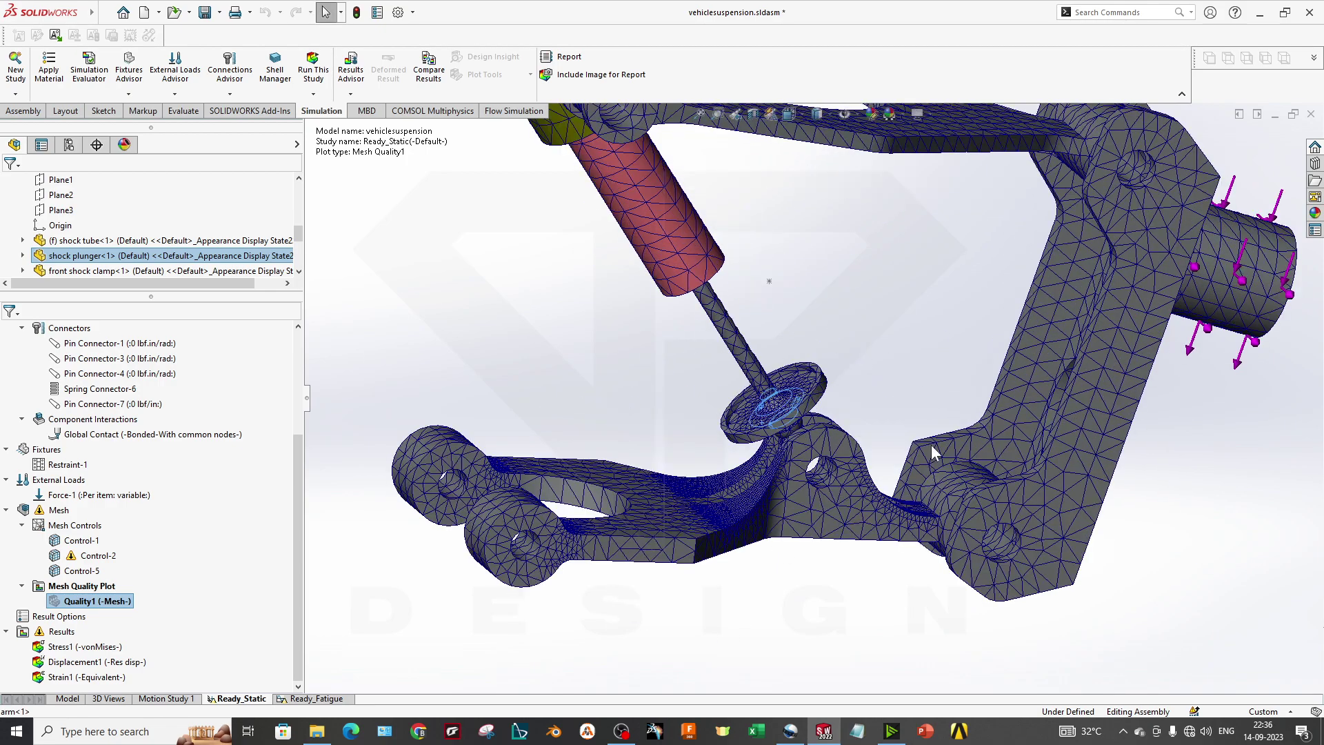
pyautogui.moveTo(933, 450); pyautogui.dragTo(917, 518, button='middle')
pyautogui.moveTo(782, 403); pyautogui.dragTo(814, 454, button='middle')
pyautogui.click(864, 592)
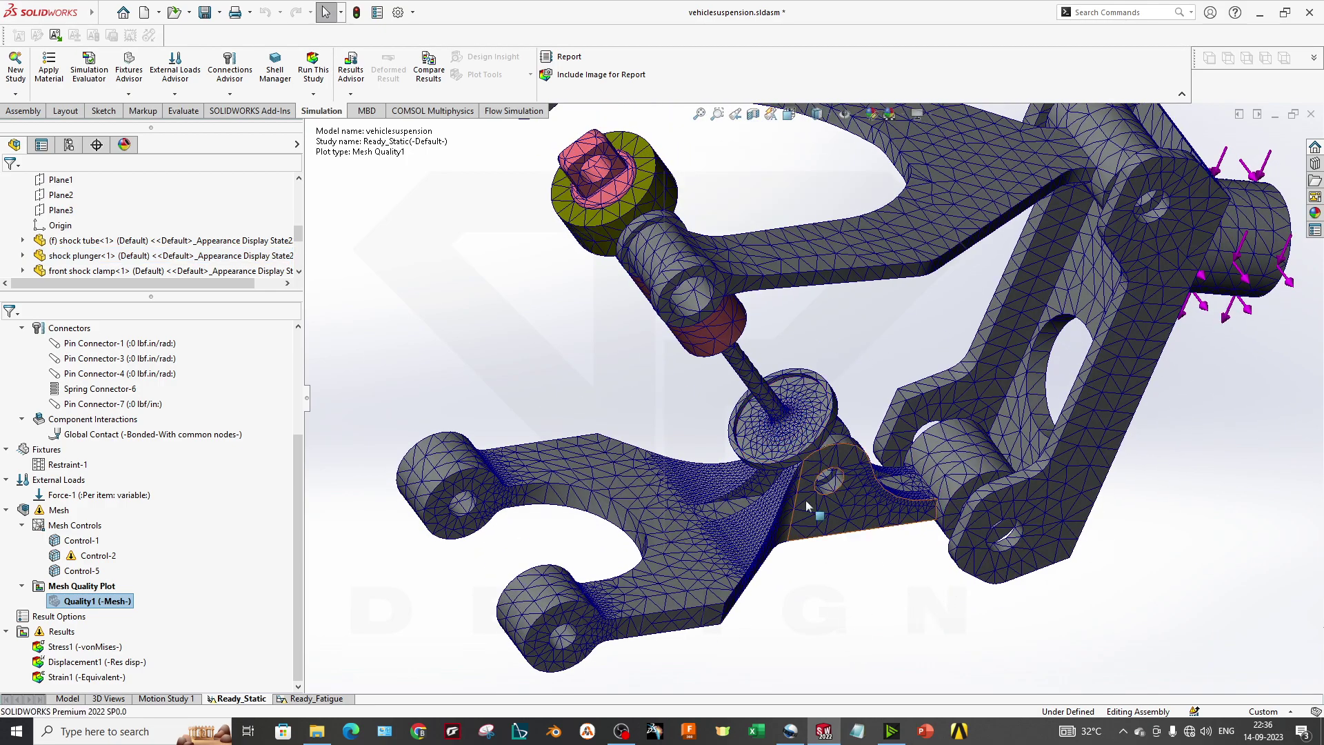
pyautogui.moveTo(814, 535); pyautogui.dragTo(782, 475, button='middle')
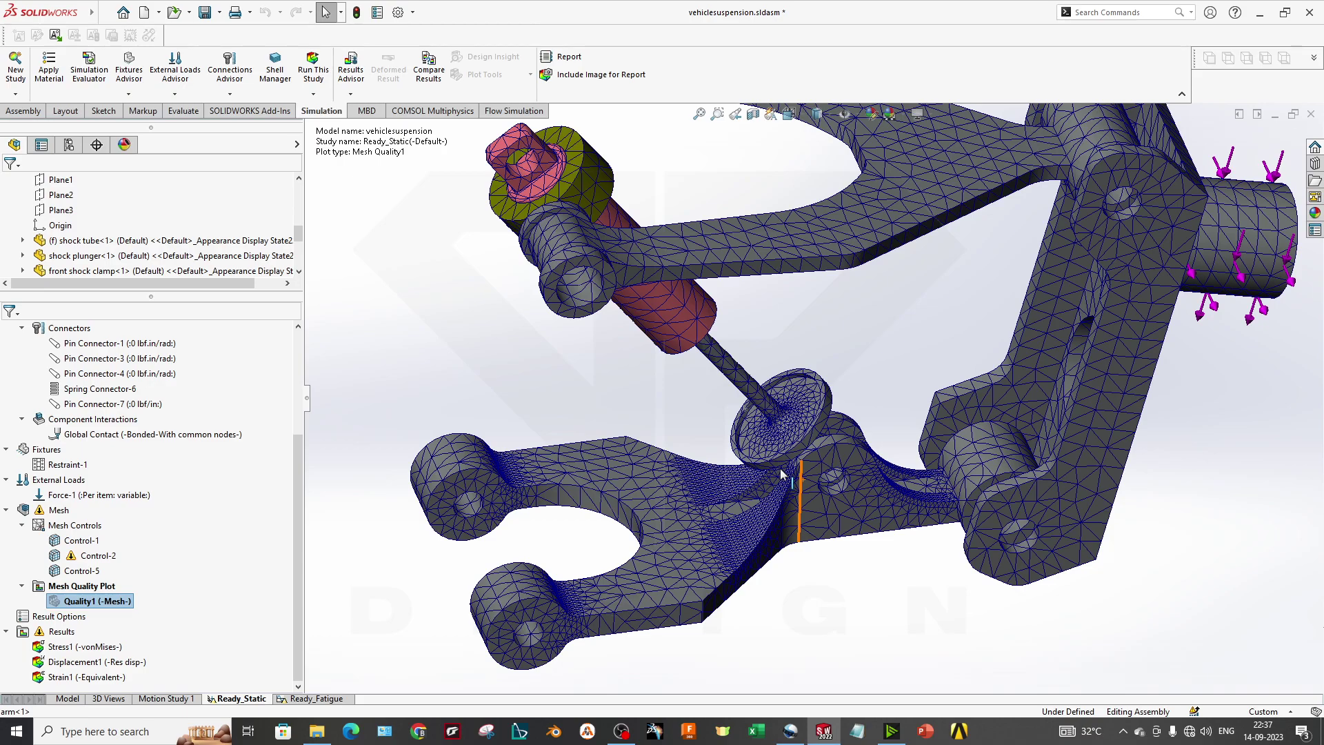
pyautogui.click(781, 473)
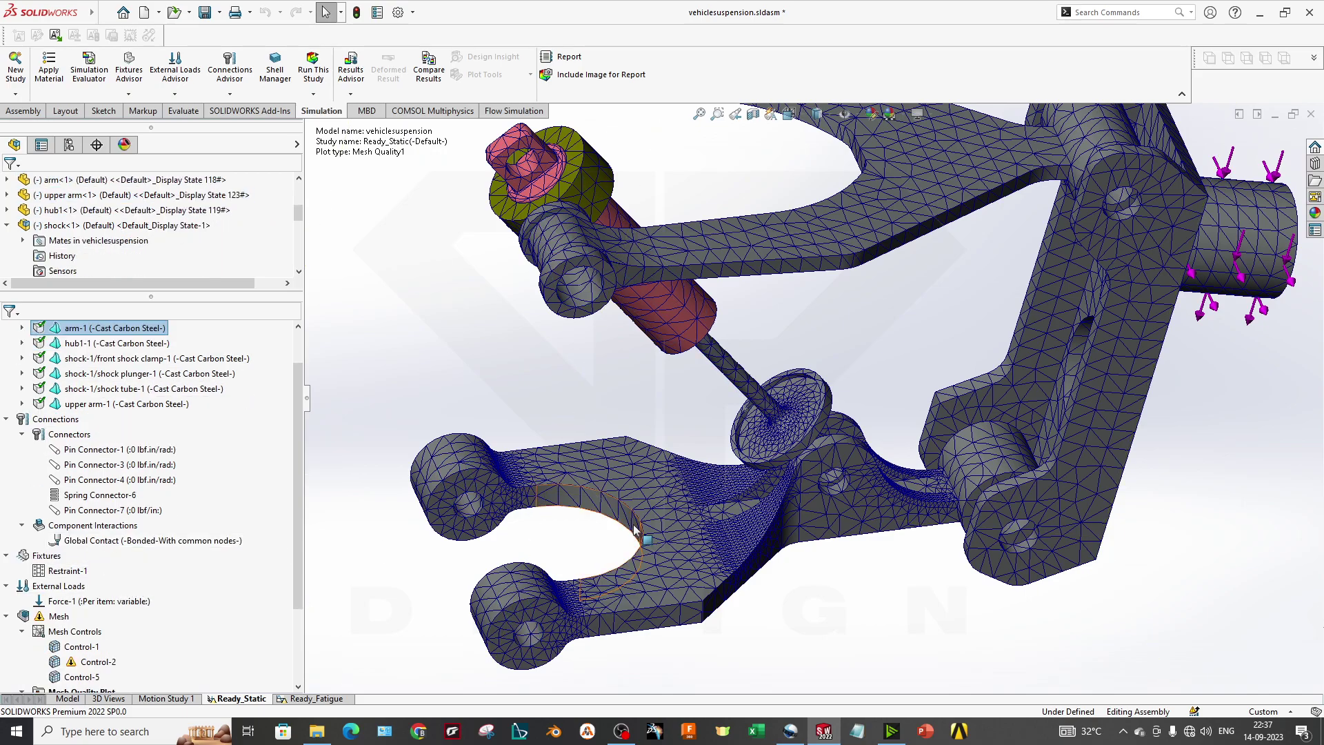
# Examine the mesh across the whole suspension assembly, including the upper arm, shock and hub.
pyautogui.scroll(3, 691, 473)
pyautogui.scroll(-2, 829, 241)
pyautogui.scroll(3, 827, 424)
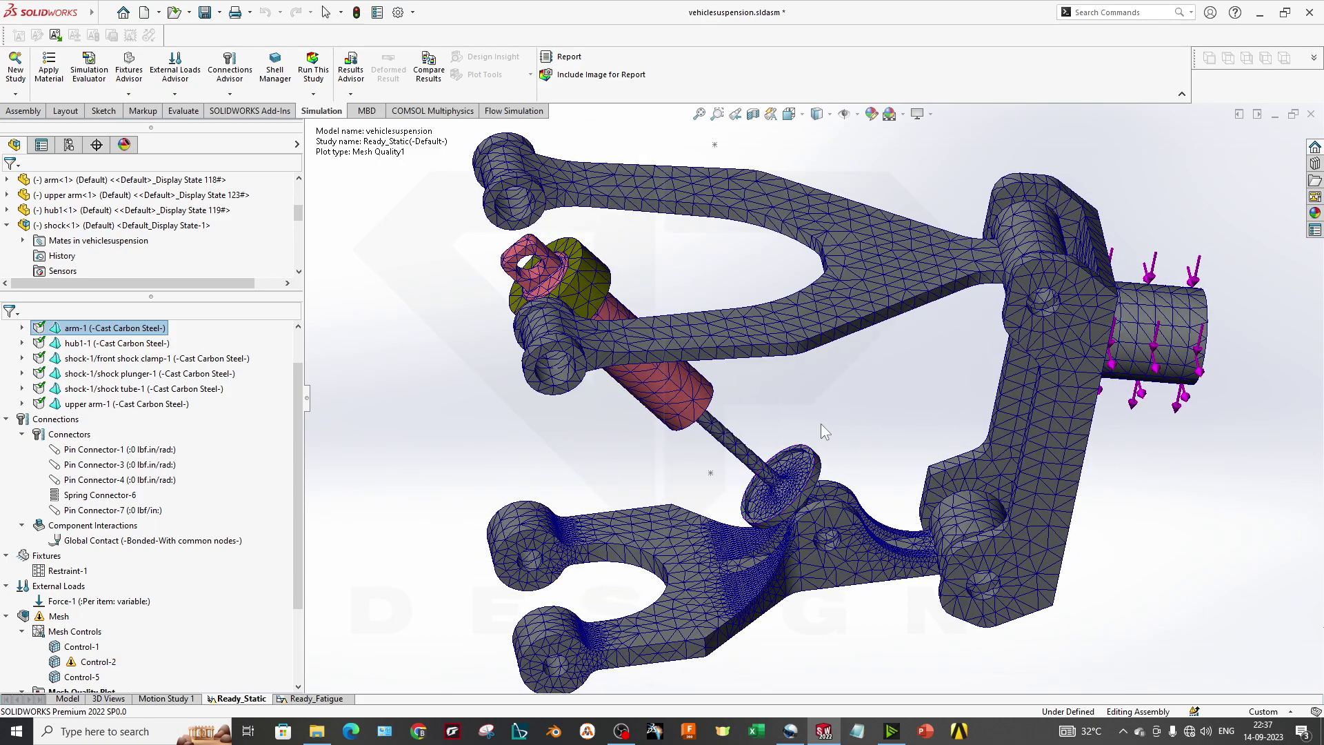
pyautogui.moveTo(888, 395); pyautogui.dragTo(882, 488, button='middle')
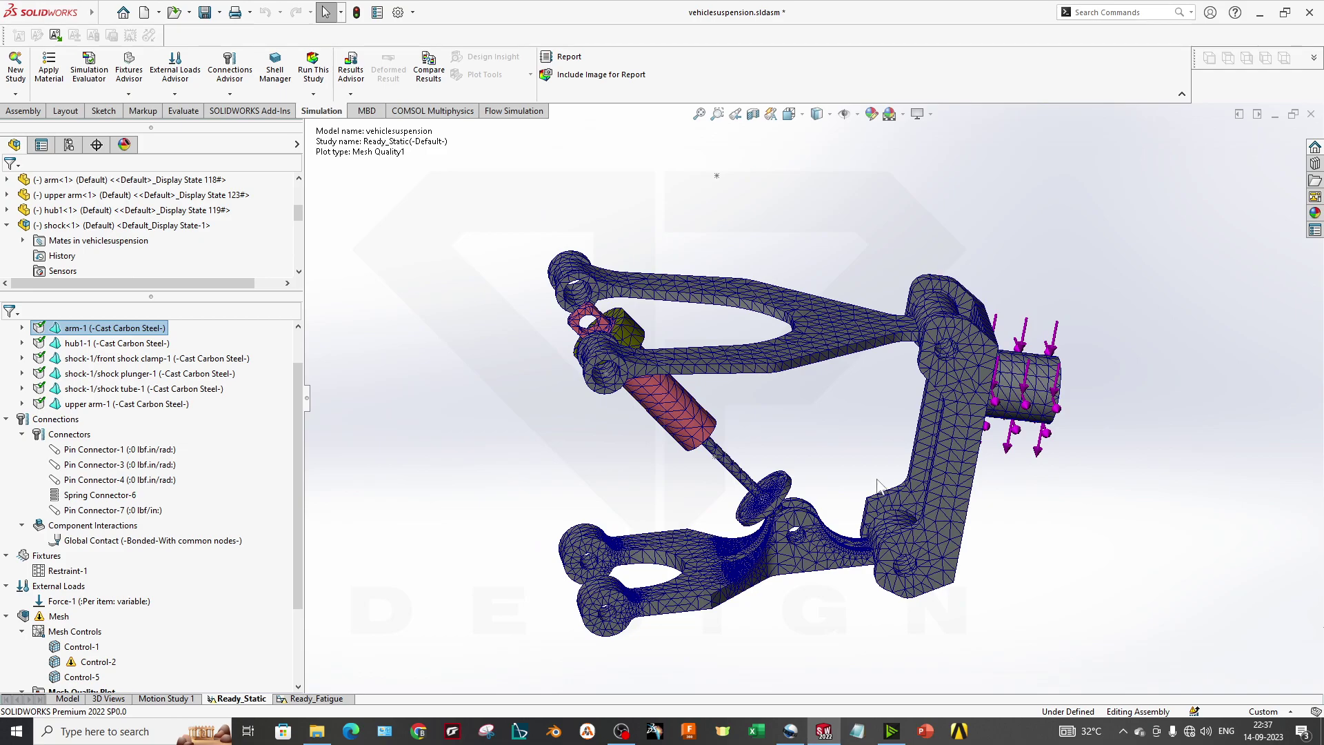
pyautogui.scroll(-2, 874, 483)
pyautogui.scroll(2, 874, 483)
# Display the von Mises stress plot Stress1 and examine the plunger disc and the lower arm's curved neck.
pyautogui.click(112, 600)
pyautogui.scroll(-3, 111, 601)
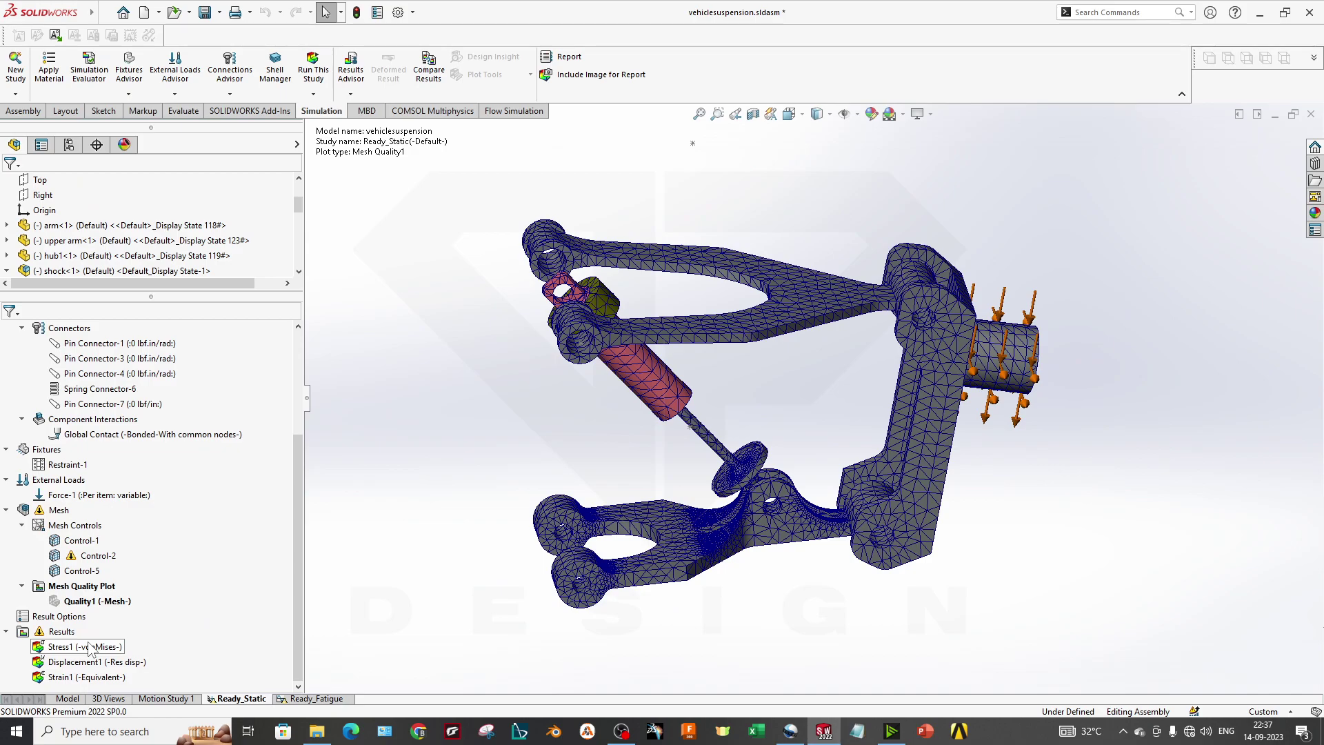
pyautogui.doubleClick(90, 647)
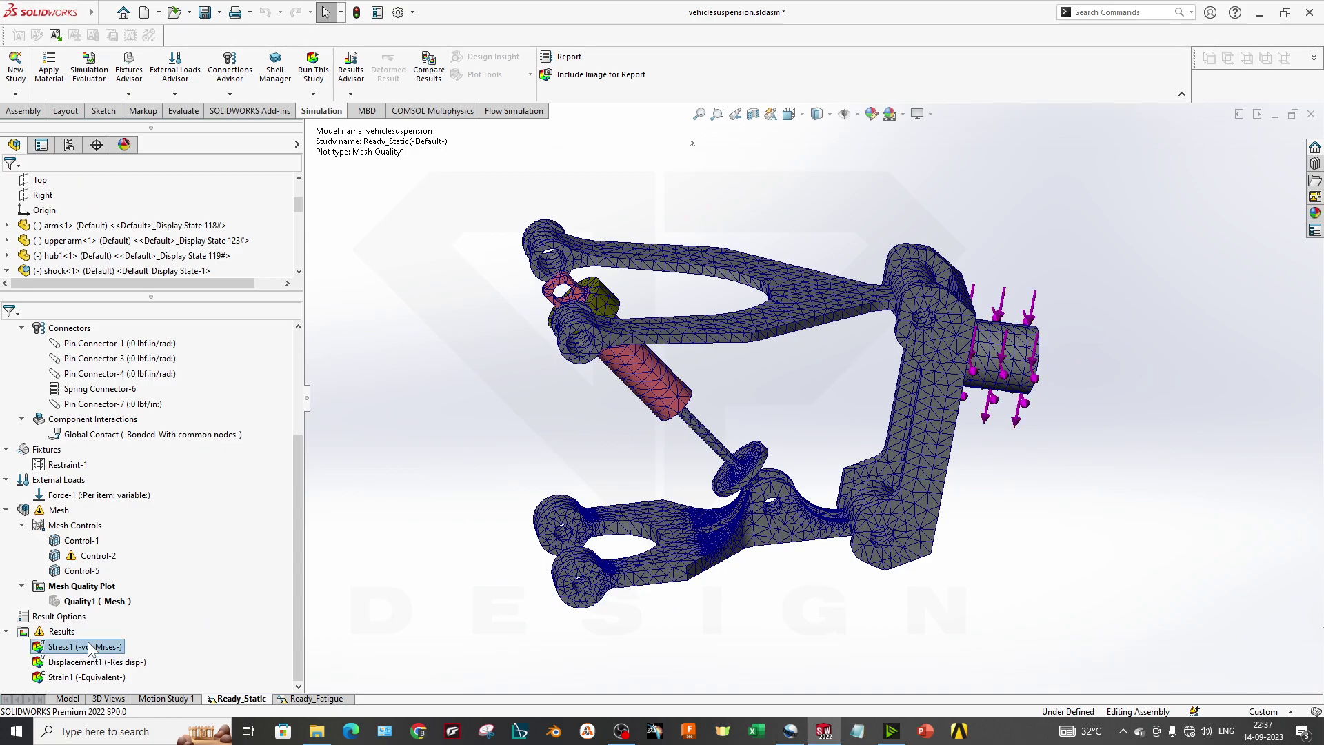
pyautogui.moveTo(567, 531); pyautogui.dragTo(758, 524, button='middle')
pyautogui.scroll(-5, 770, 525)
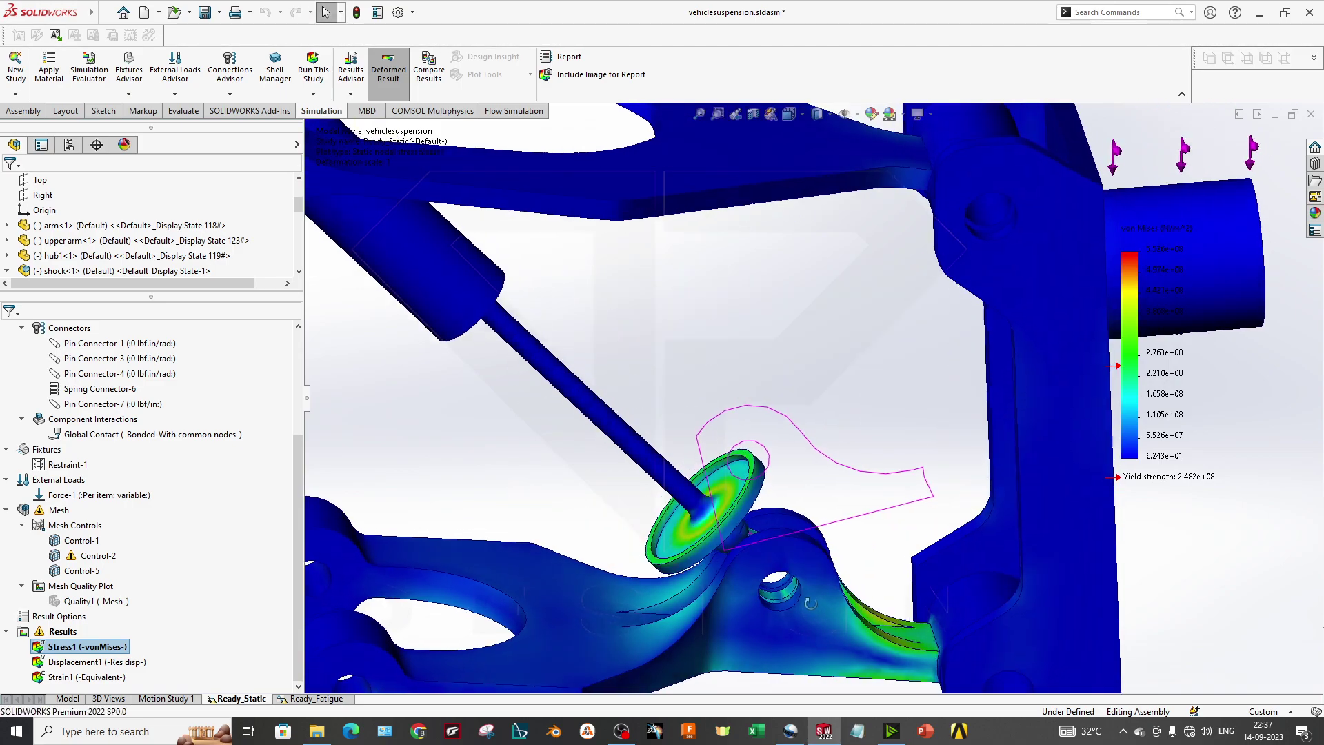
pyautogui.scroll(-5, 917, 631)
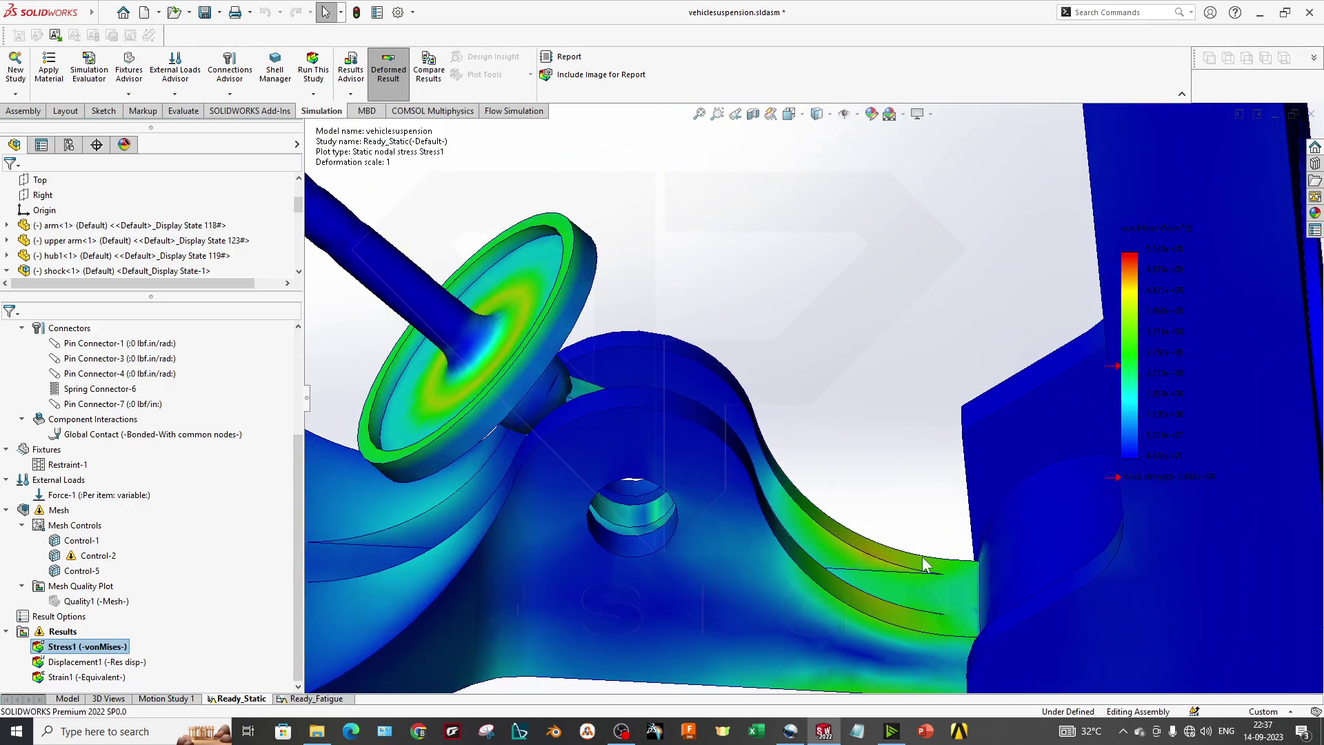
pyautogui.scroll(8, 924, 566)
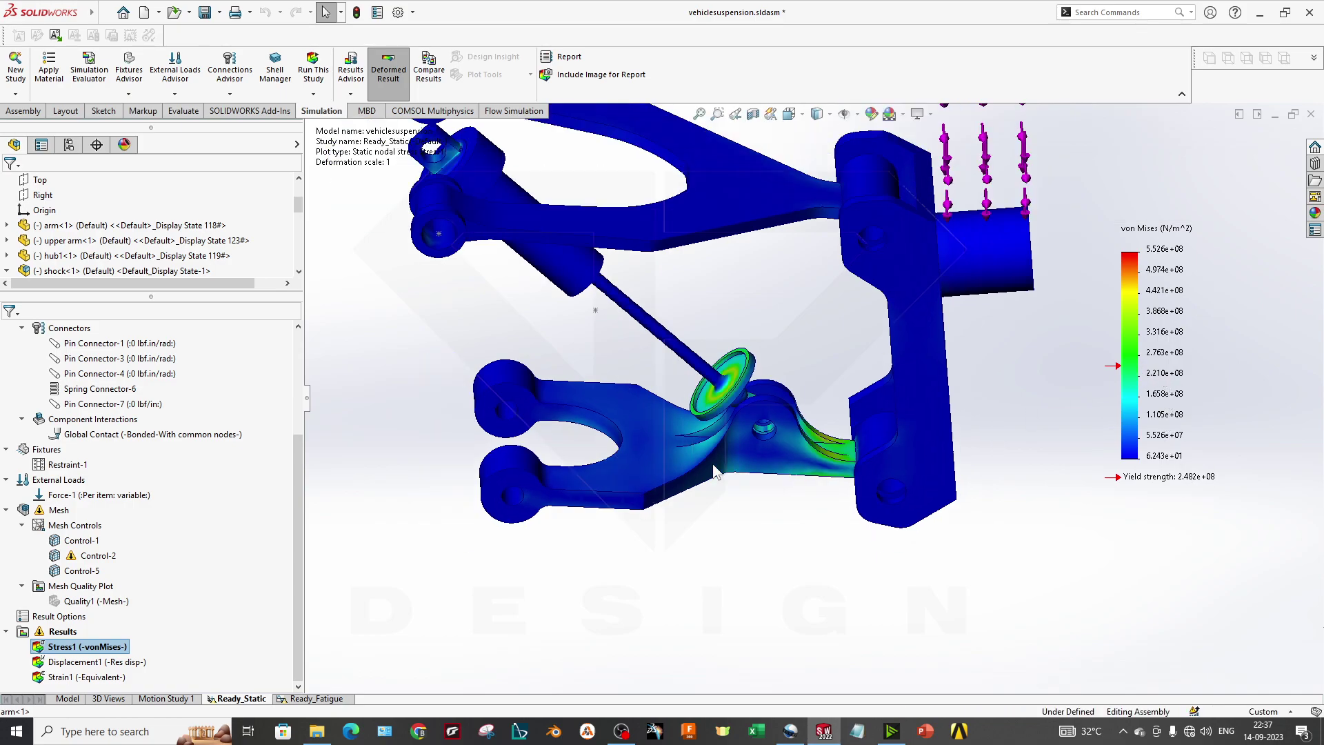
# Set the stress plot legend's maximum to the yield strength, 2.482e+08, instead of the automatically defined value.
pyautogui.doubleClick(1169, 458)
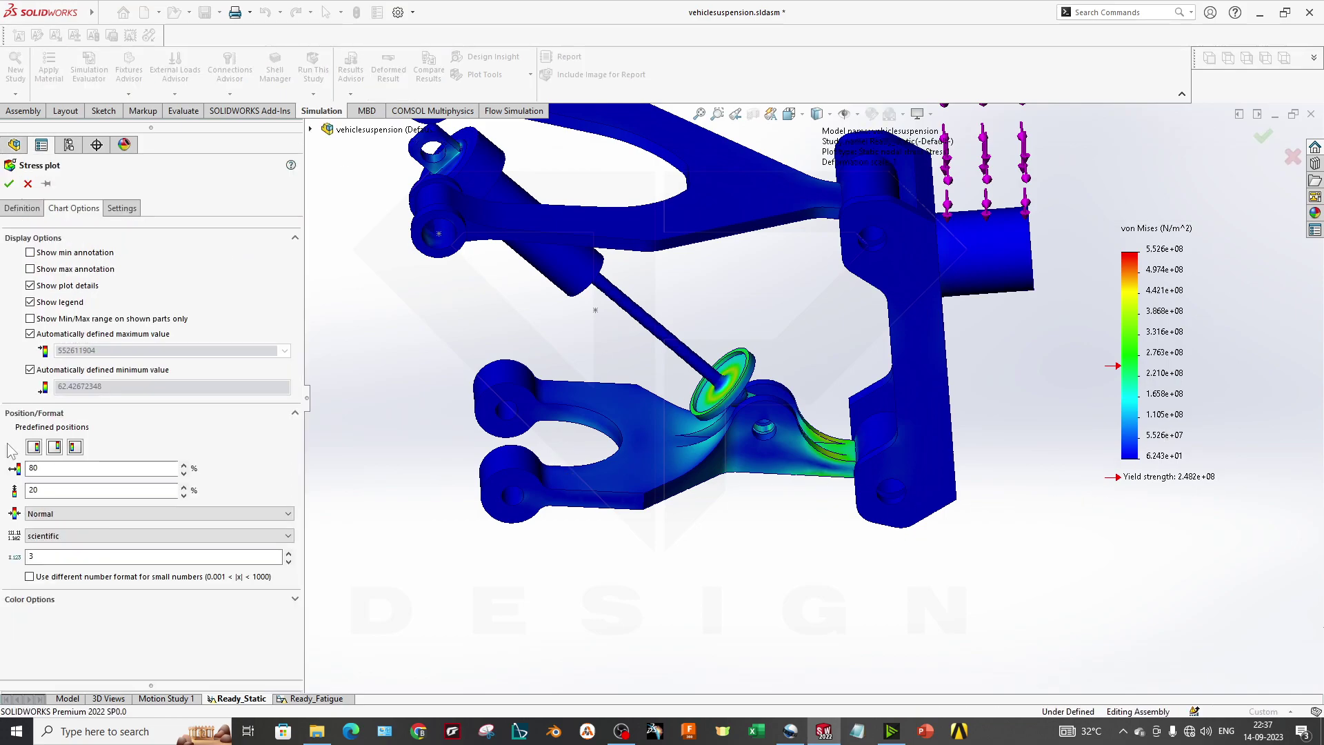
pyautogui.click(31, 334)
pyautogui.click(284, 366)
pyautogui.click(117, 379)
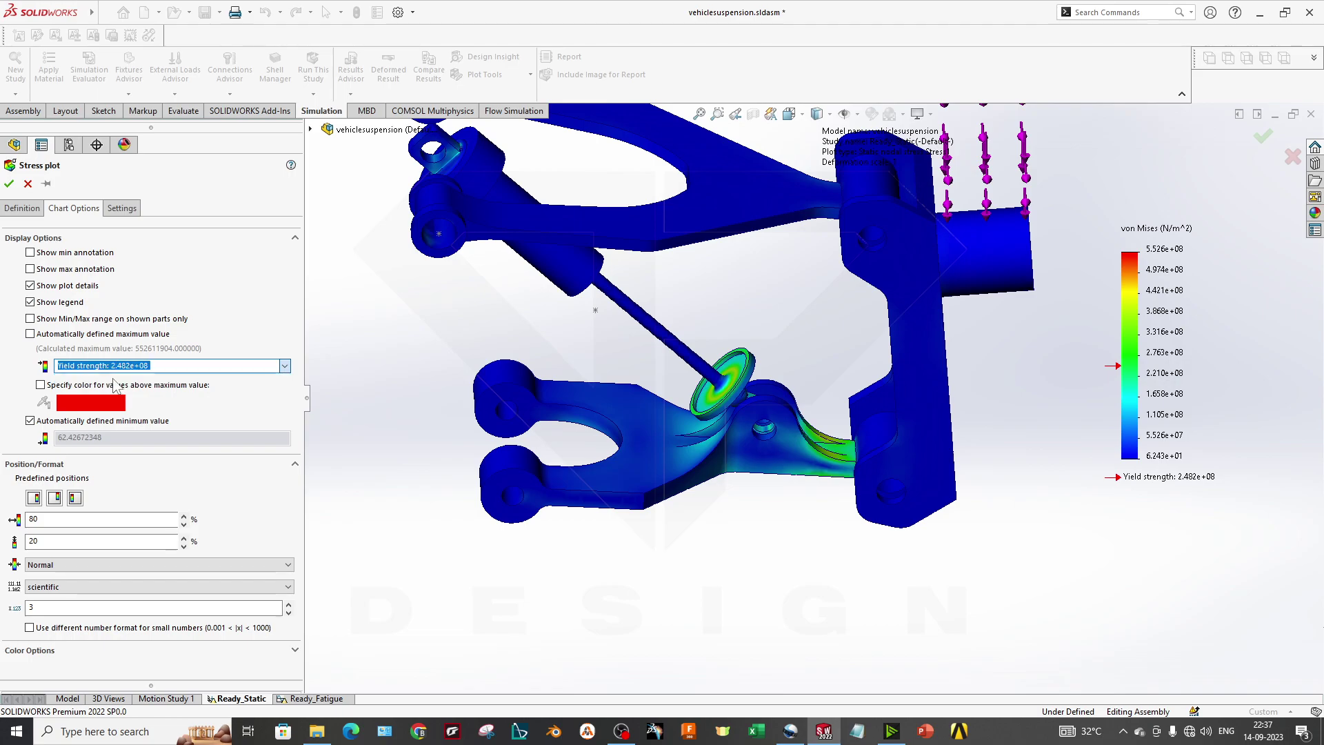
pyautogui.click(9, 183)
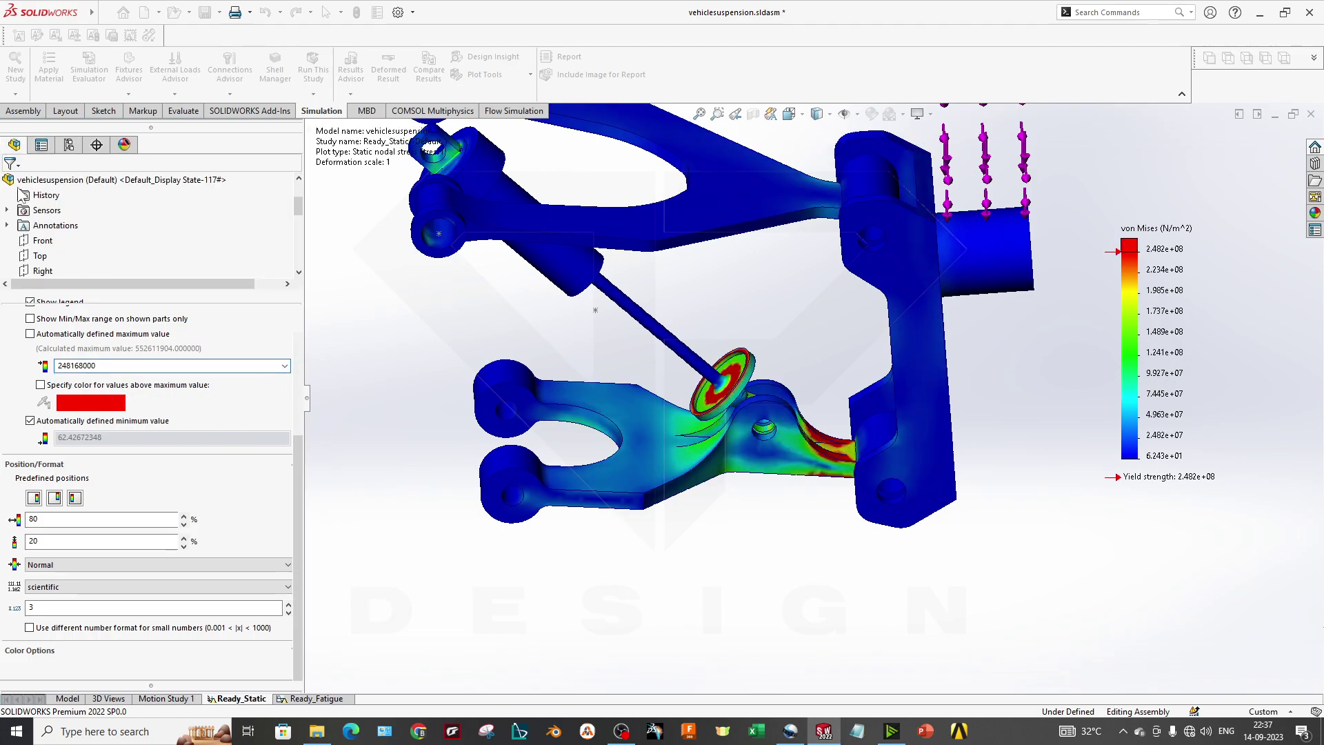
# Examine up close where the plunger disc and the lower arm's curved ribs near the hub exceed the yield strength.
pyautogui.scroll(-3, 895, 455)
pyautogui.scroll(-6, 895, 455)
pyautogui.scroll(5, 836, 499)
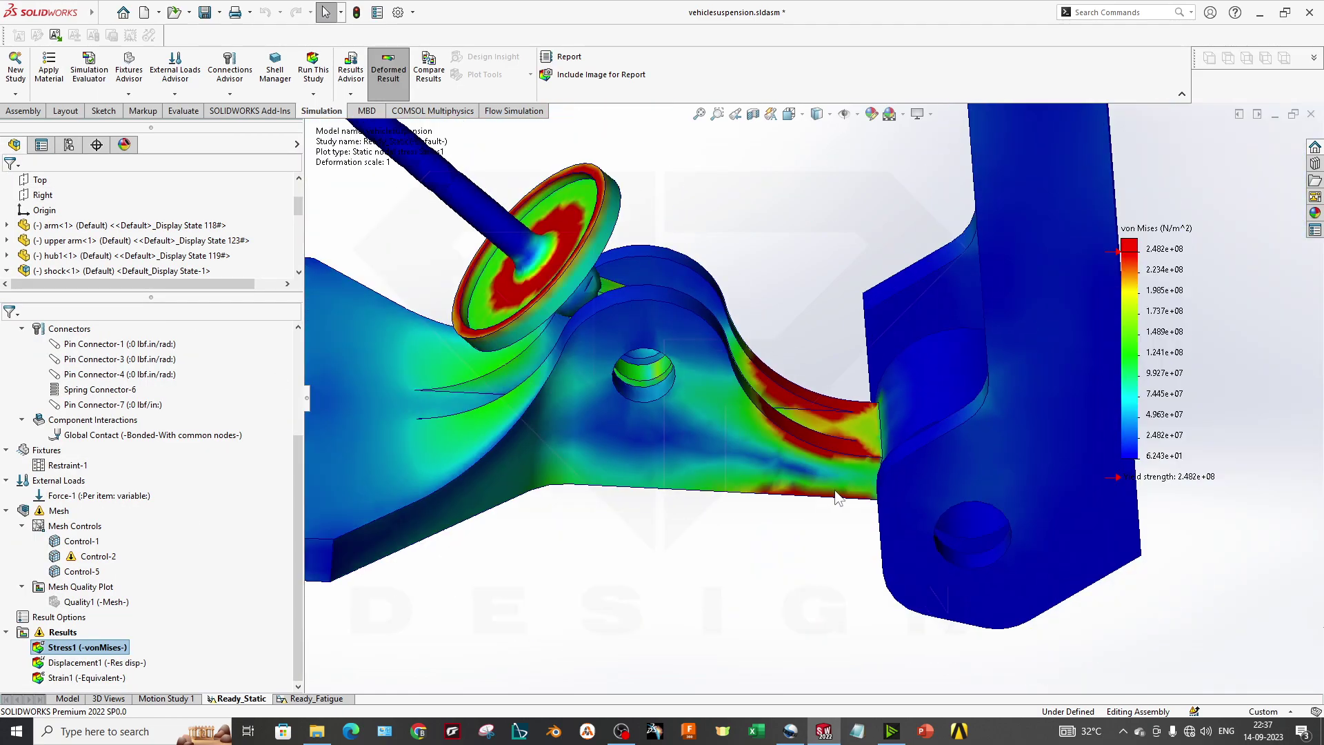
pyautogui.scroll(-4, 834, 413)
pyautogui.moveTo(833, 414); pyautogui.dragTo(805, 419, button='middle')
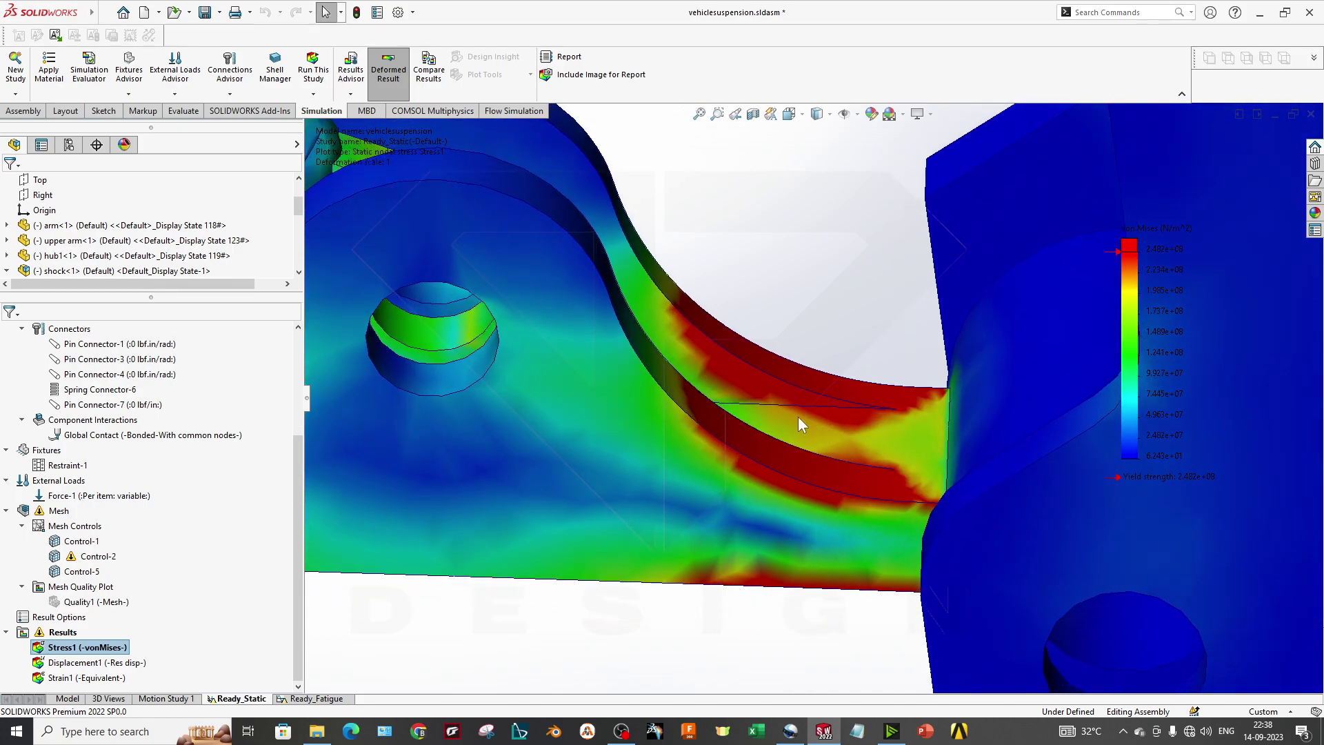
pyautogui.scroll(3, 788, 447)
pyautogui.scroll(4, 791, 458)
pyautogui.scroll(-3, 758, 425)
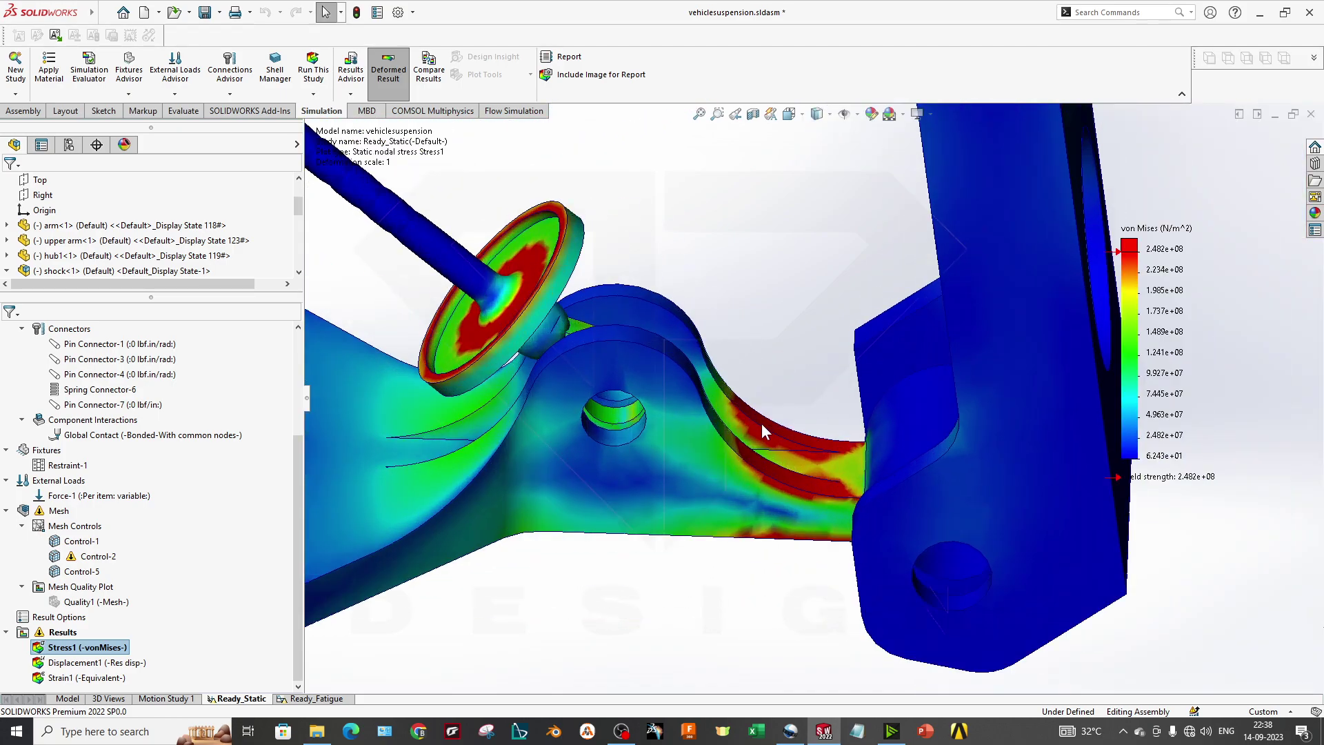
pyautogui.moveTo(804, 474); pyautogui.dragTo(825, 450, button='middle')
pyautogui.scroll(4, 811, 404)
pyautogui.scroll(-6, 794, 463)
pyautogui.scroll(4, 759, 469)
pyautogui.scroll(5, 717, 448)
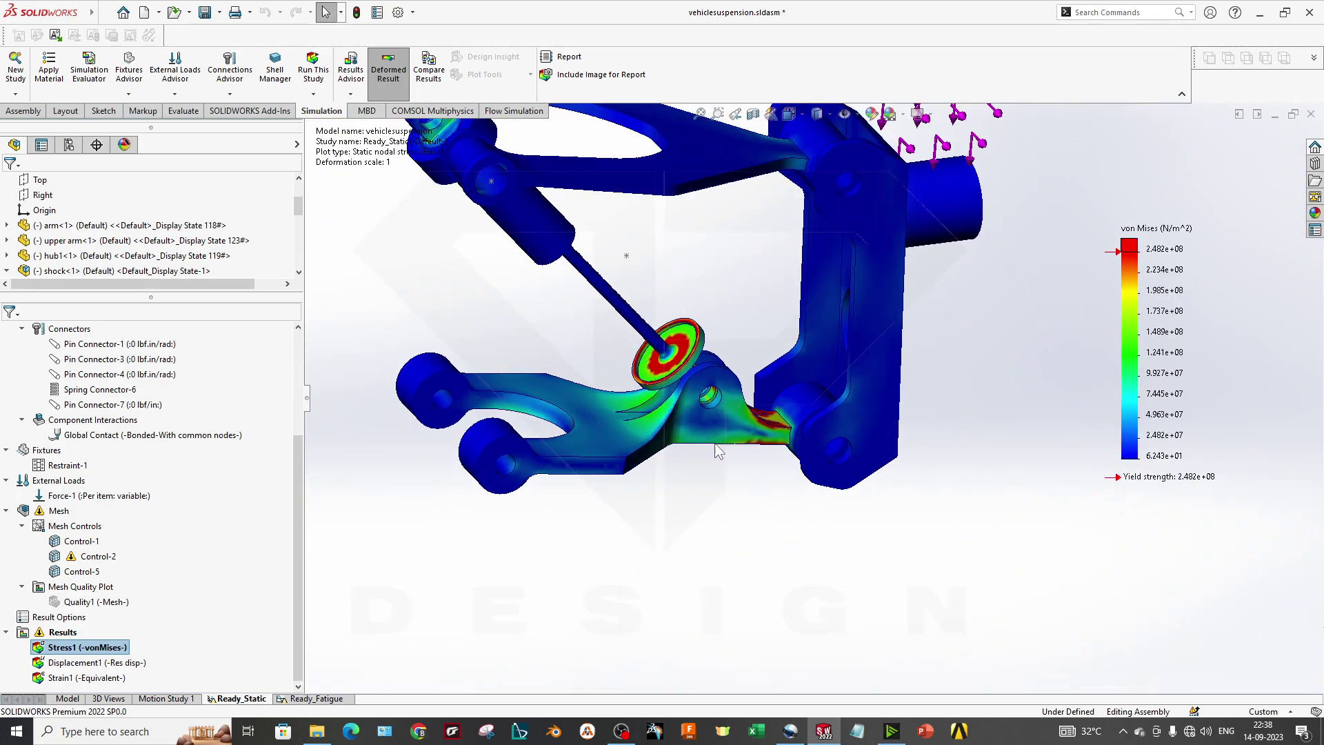
# Compare the stress at the lower arm's hub end with the rest of the suspension from several angles.
pyautogui.scroll(-4, 771, 428)
pyautogui.moveTo(762, 433); pyautogui.dragTo(762, 337, button='middle')
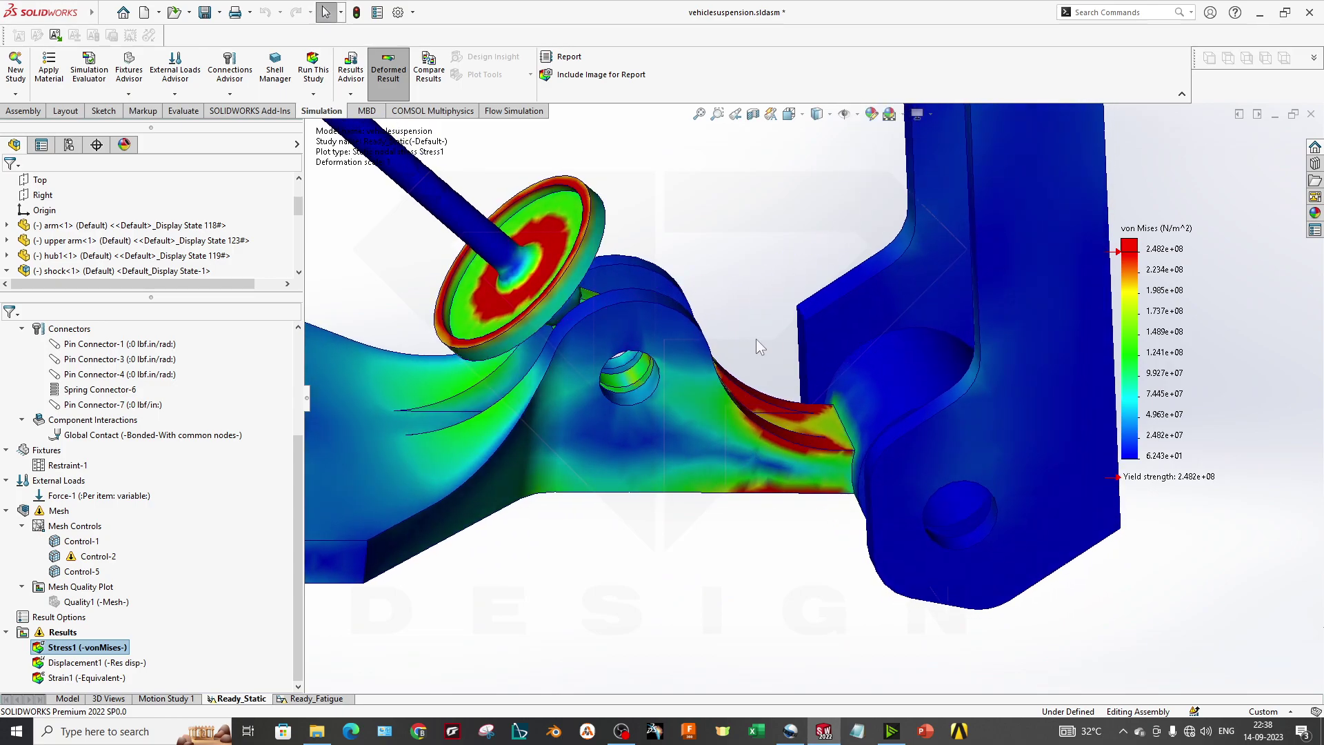
pyautogui.scroll(3, 852, 438)
pyautogui.moveTo(875, 491); pyautogui.dragTo(780, 493, button='middle')
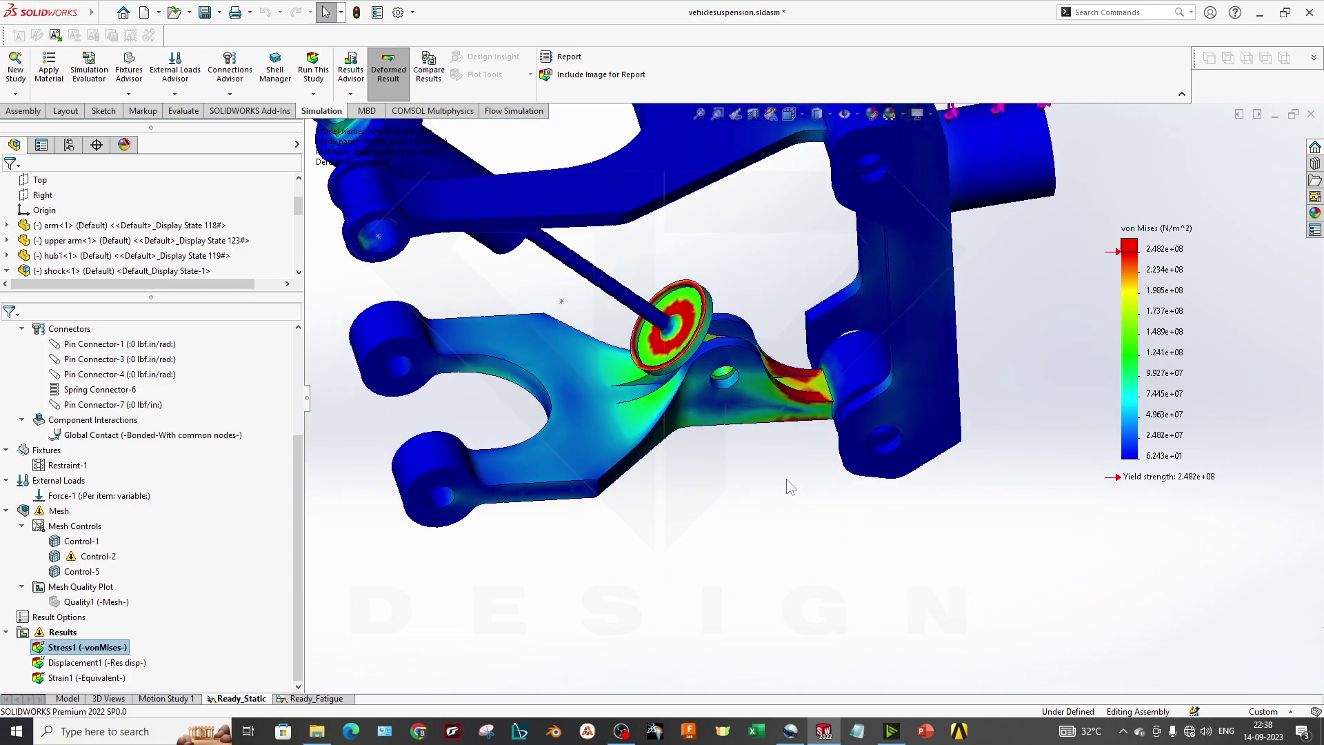
pyautogui.scroll(-3, 780, 327)
pyautogui.scroll(1, 719, 491)
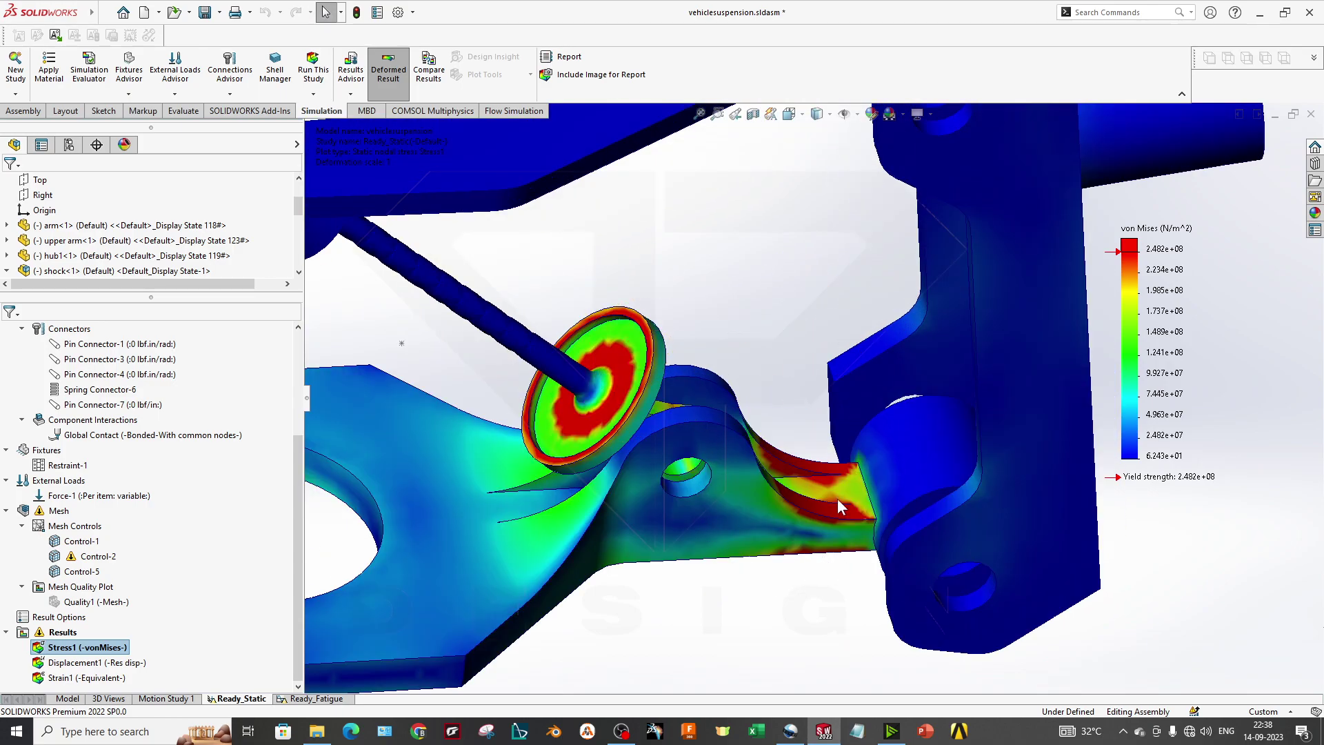
pyautogui.scroll(3, 837, 497)
pyautogui.moveTo(841, 483); pyautogui.dragTo(532, 278, button='middle')
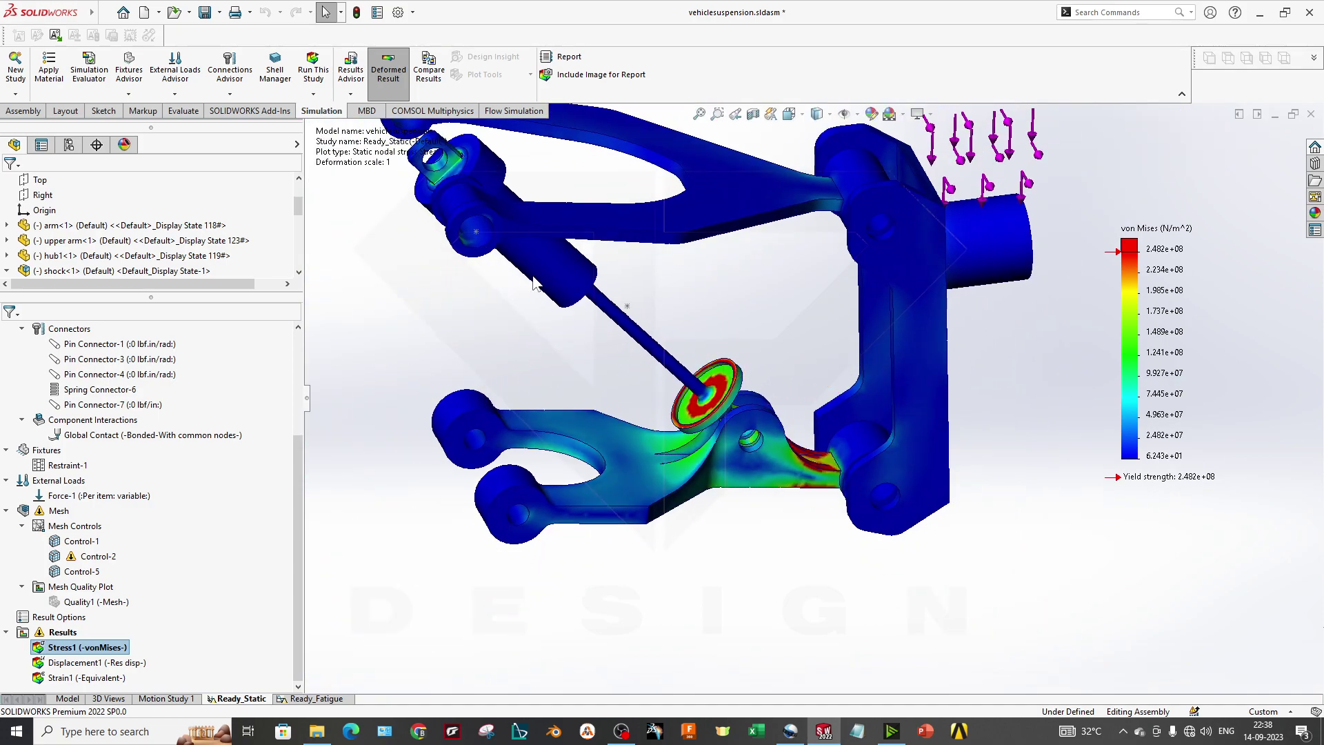
pyautogui.scroll(3, 717, 516)
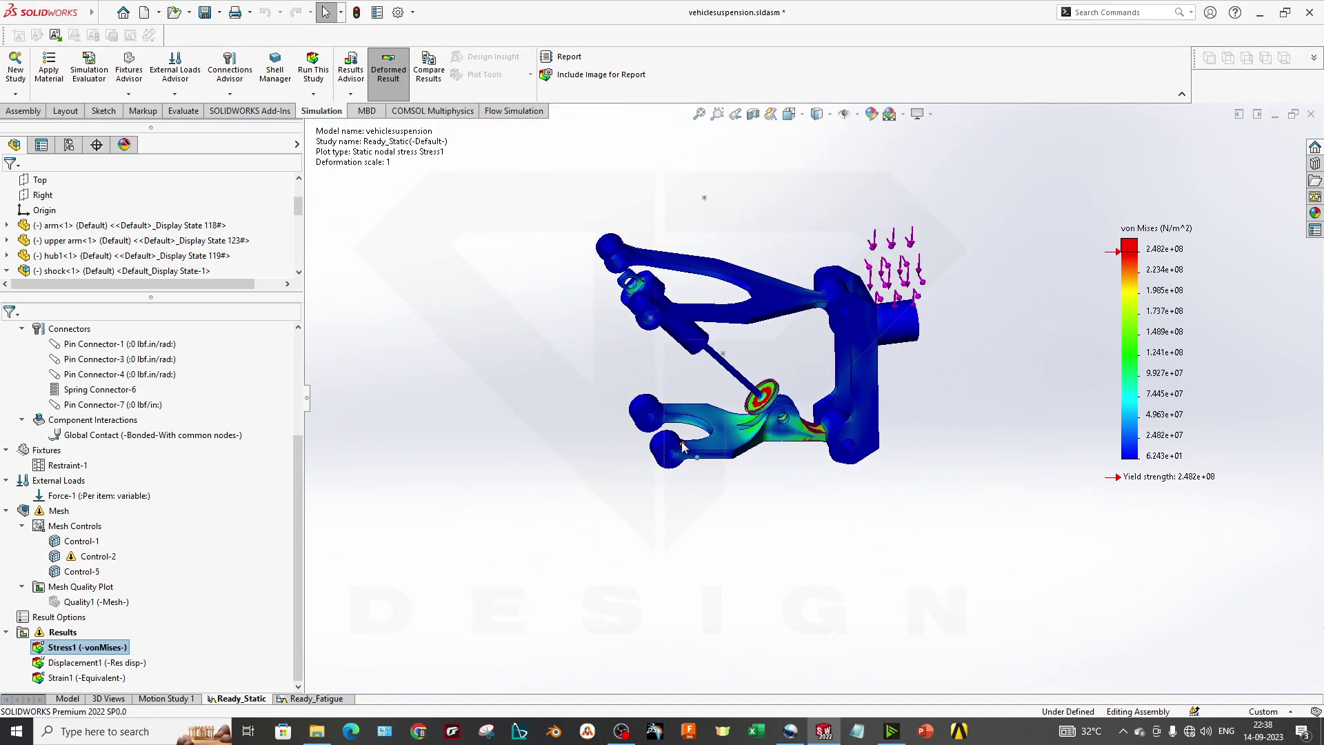
pyautogui.scroll(-2, 683, 436)
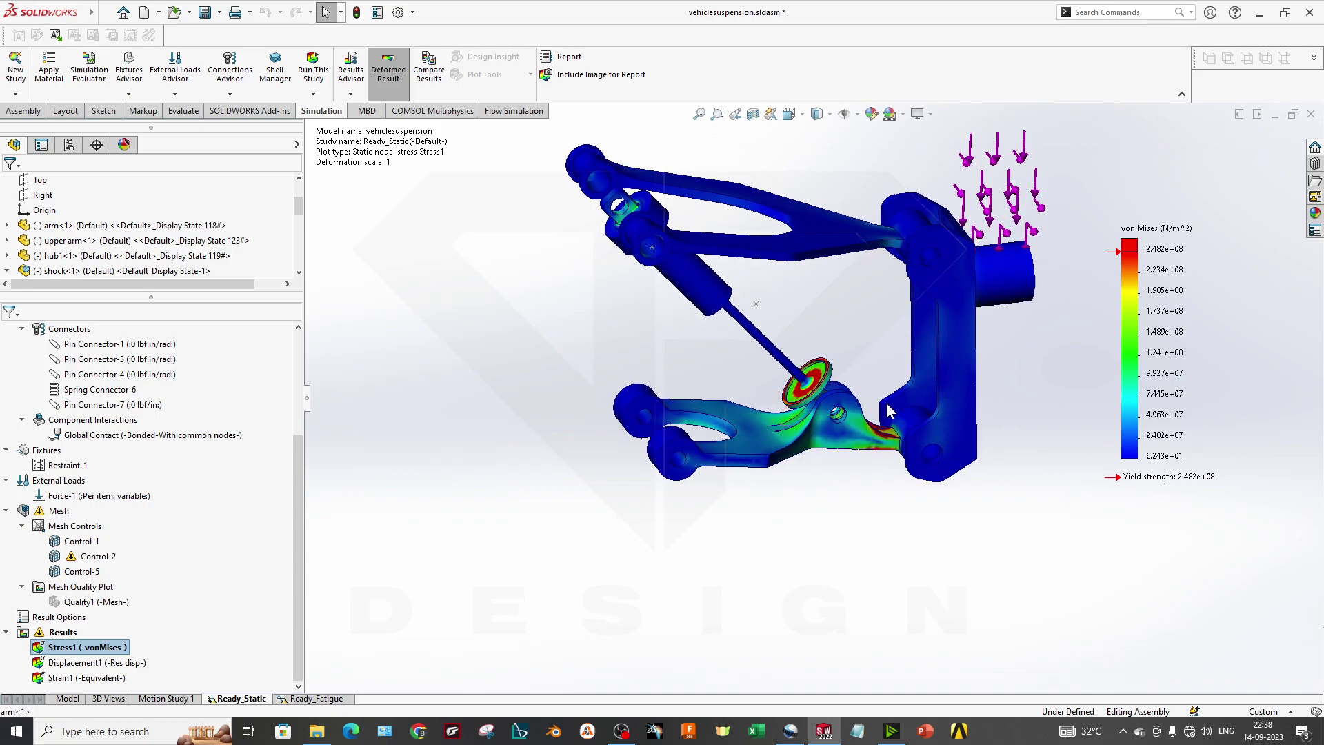
# Display the resultant displacement plot Displacement1 and examine the displacement across the suspension arms, shock and hub.
pyautogui.scroll(-1, 887, 412)
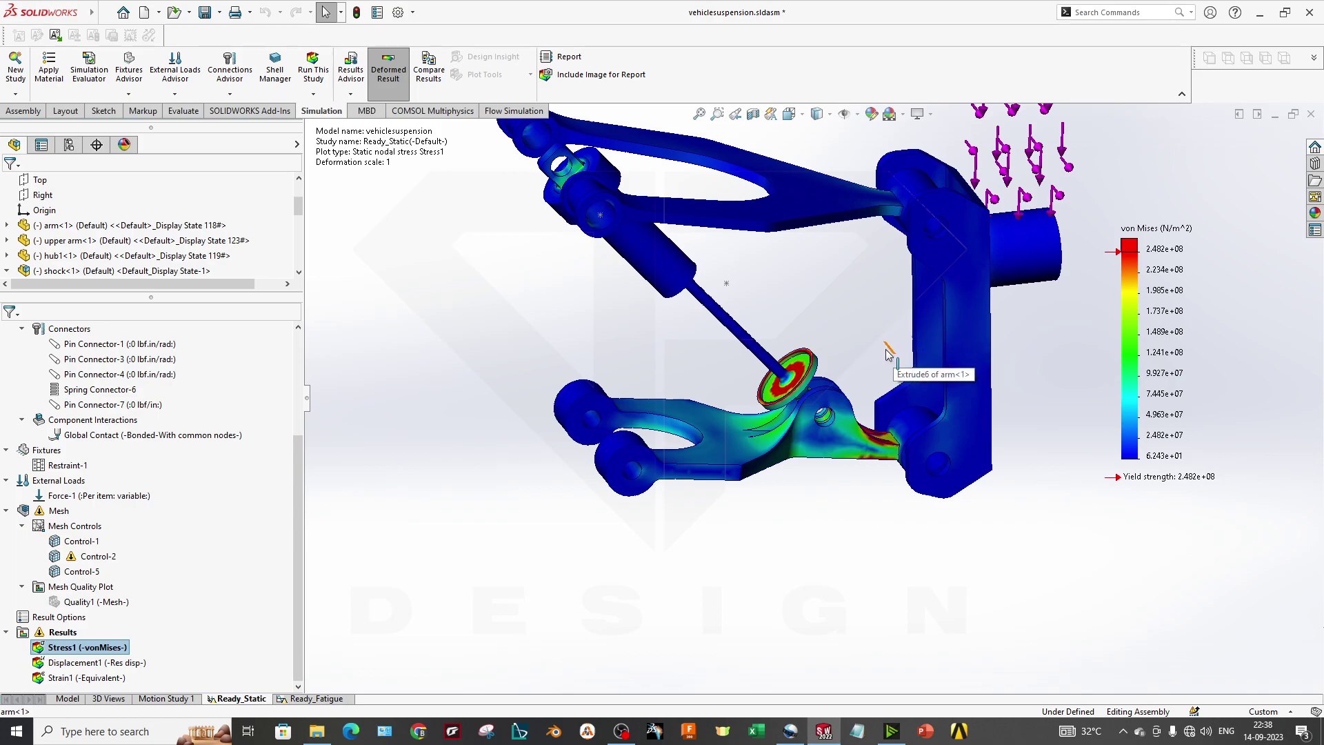
pyautogui.doubleClick(97, 662)
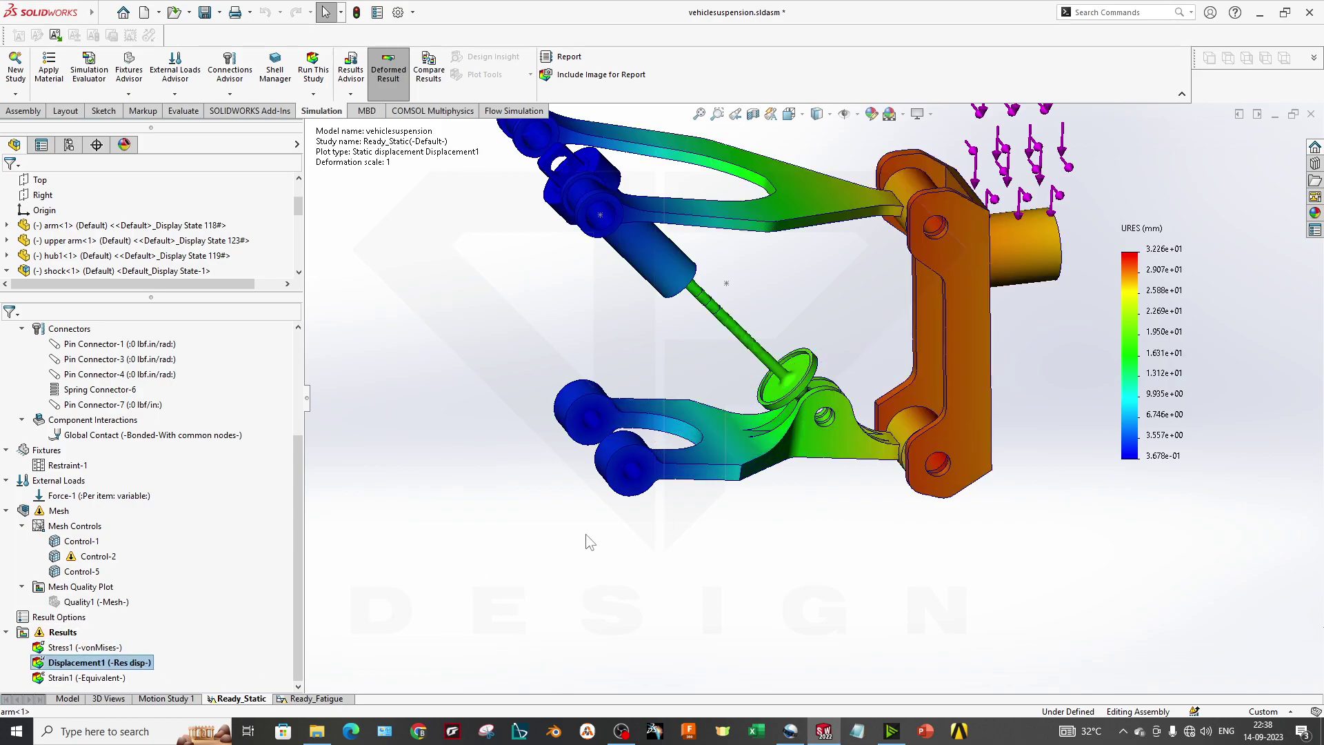
pyautogui.scroll(2, 930, 457)
pyautogui.scroll(-3, 940, 241)
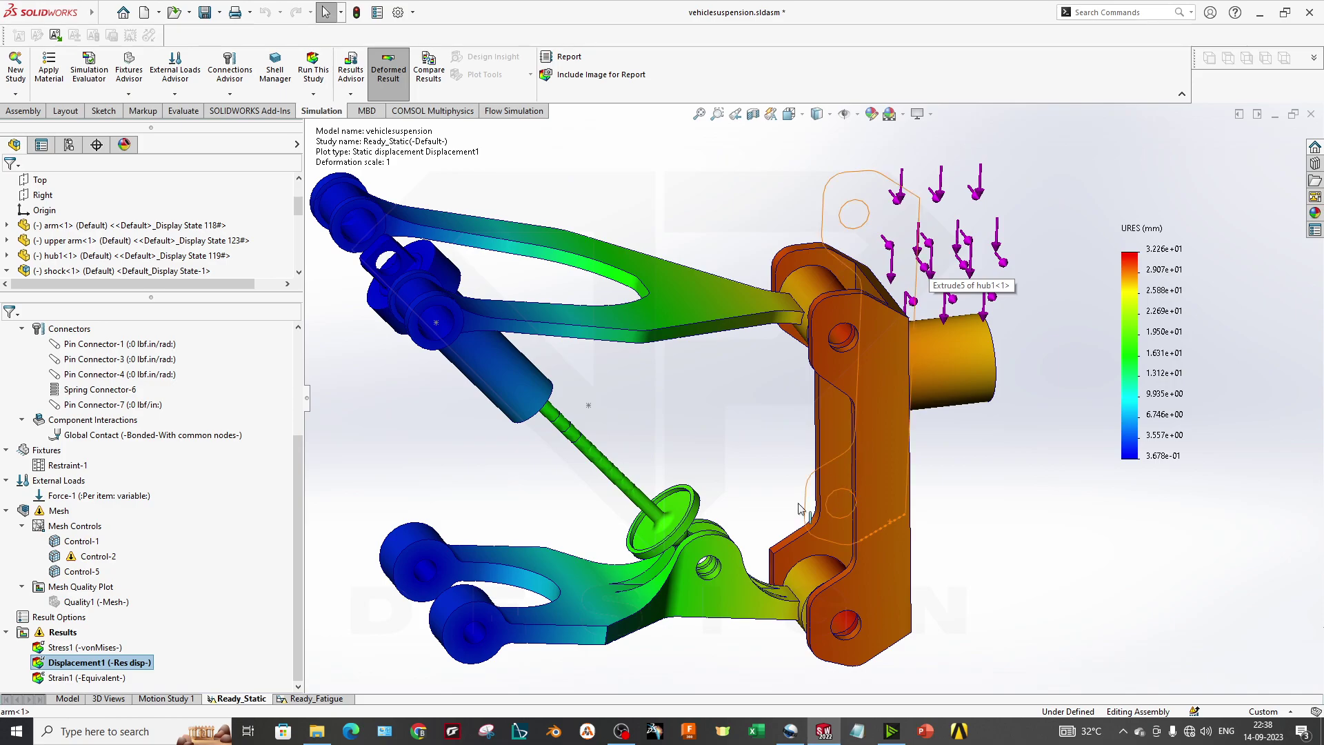
# Display the von Mises stress plot Stress1 again and hide the Force-1 load symbols on the hub.
pyautogui.doubleClick(100, 648)
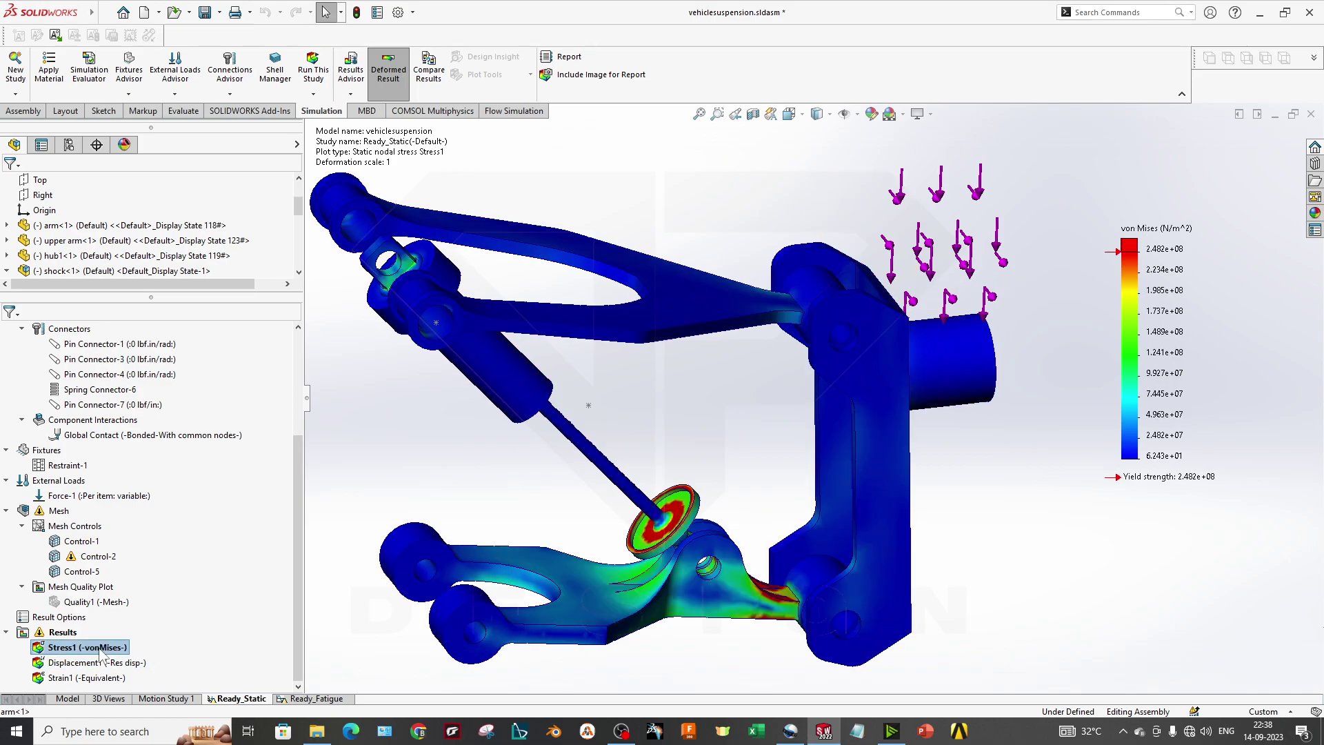
pyautogui.rightClick(1123, 388)
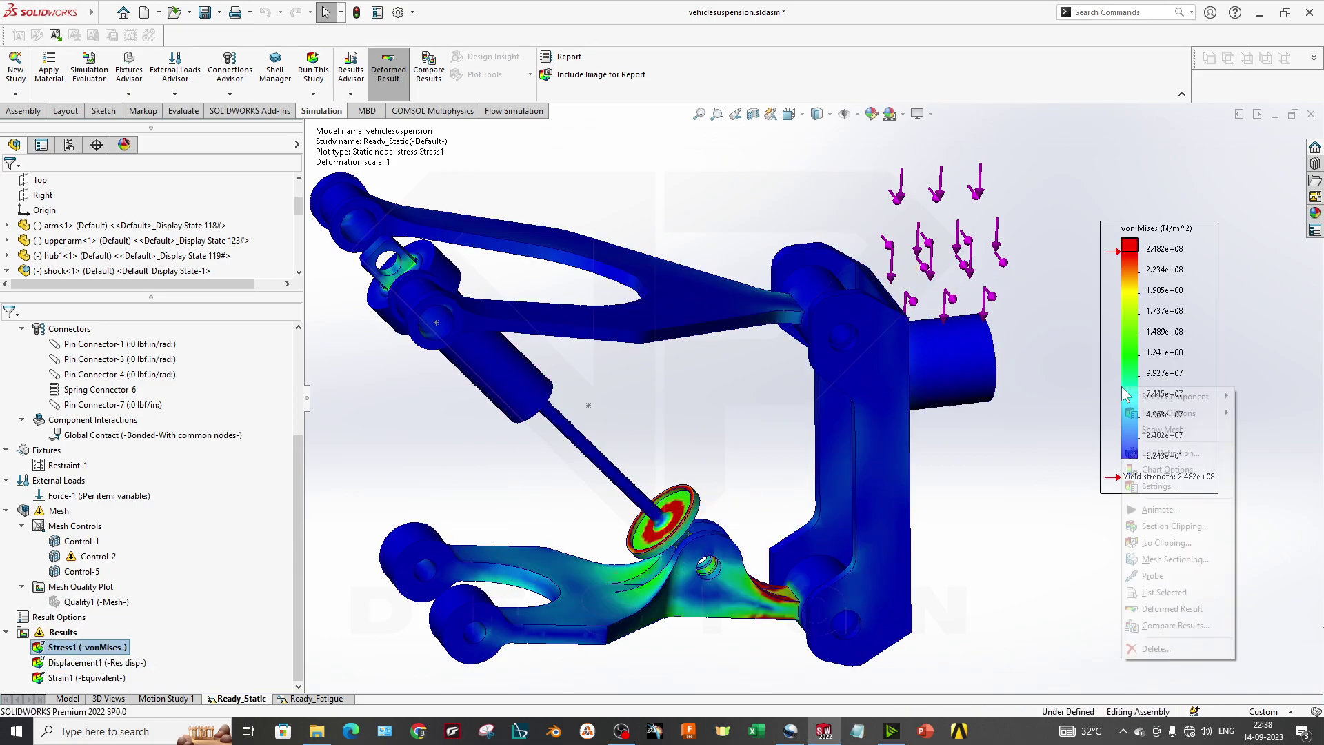
pyautogui.rightClick(76, 501)
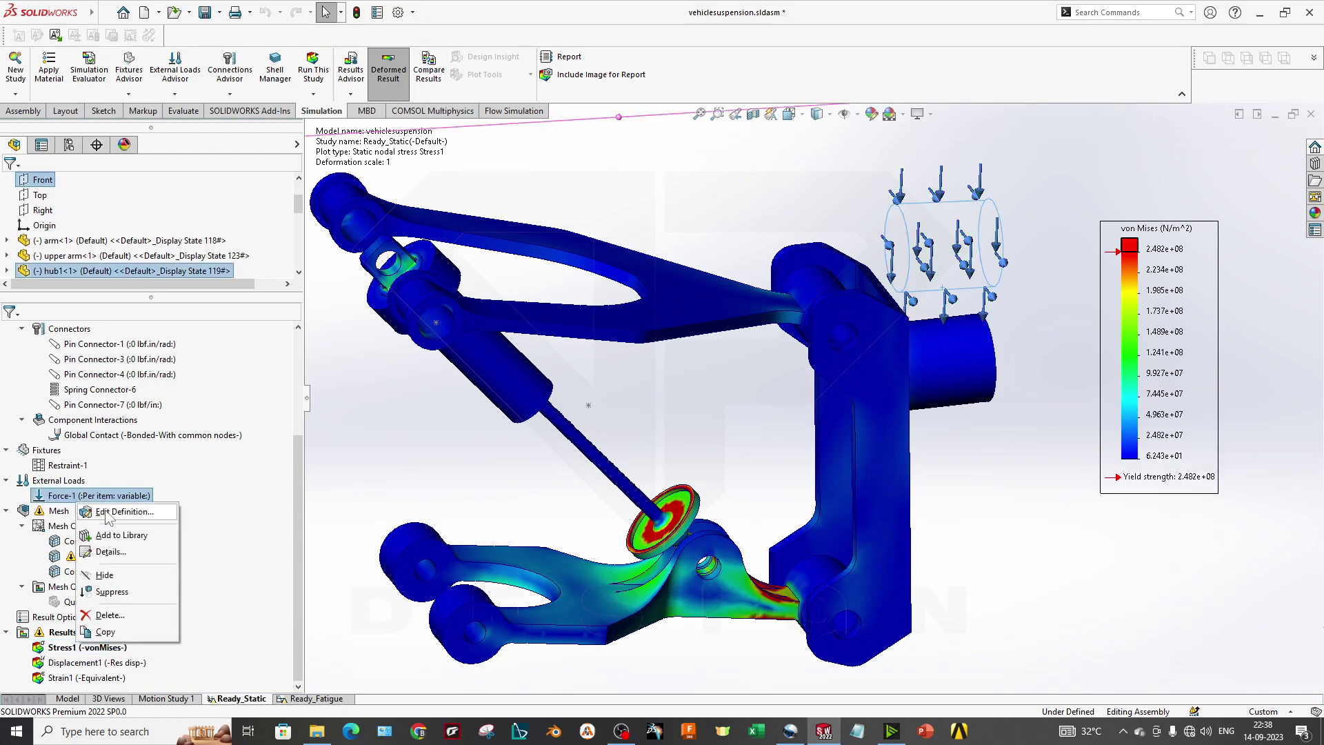
pyautogui.click(97, 573)
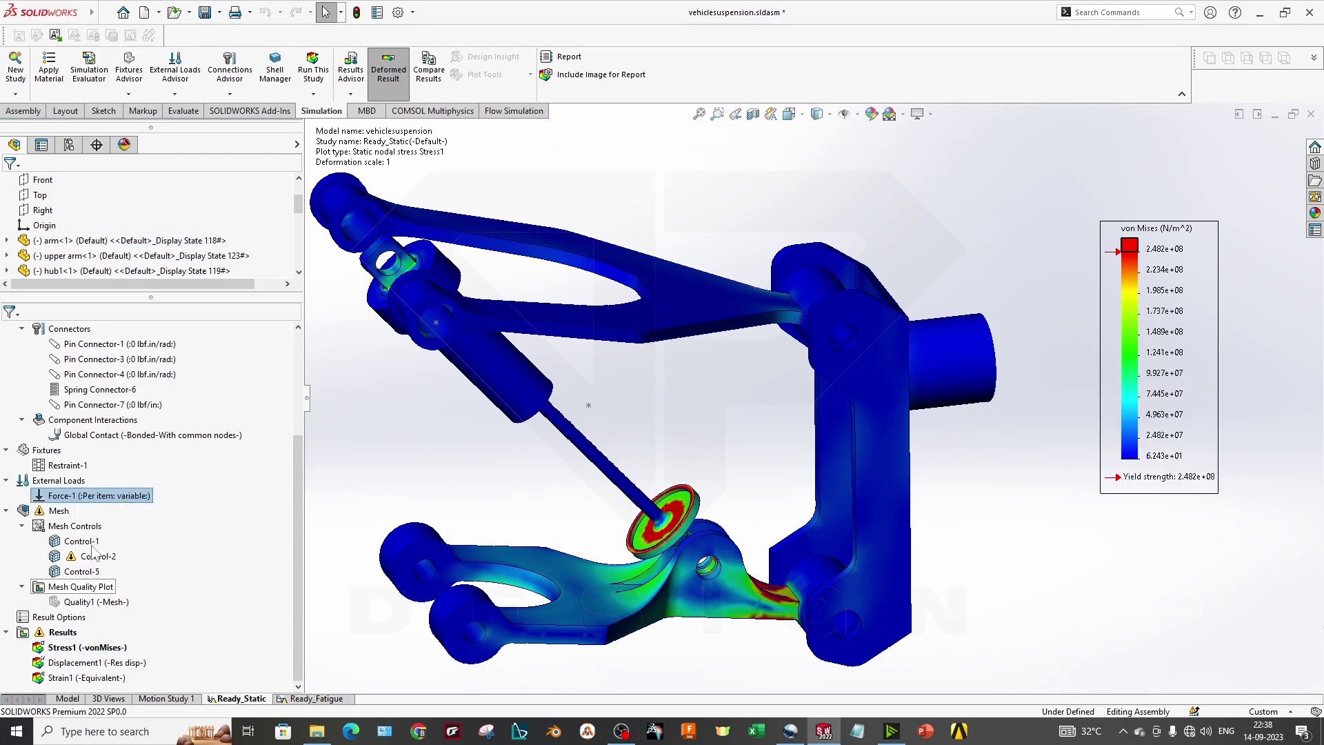
# Try to show the symbols of the Restraint-1 fixture on the arms' mounting ends and clear the selection.
pyautogui.rightClick(66, 464)
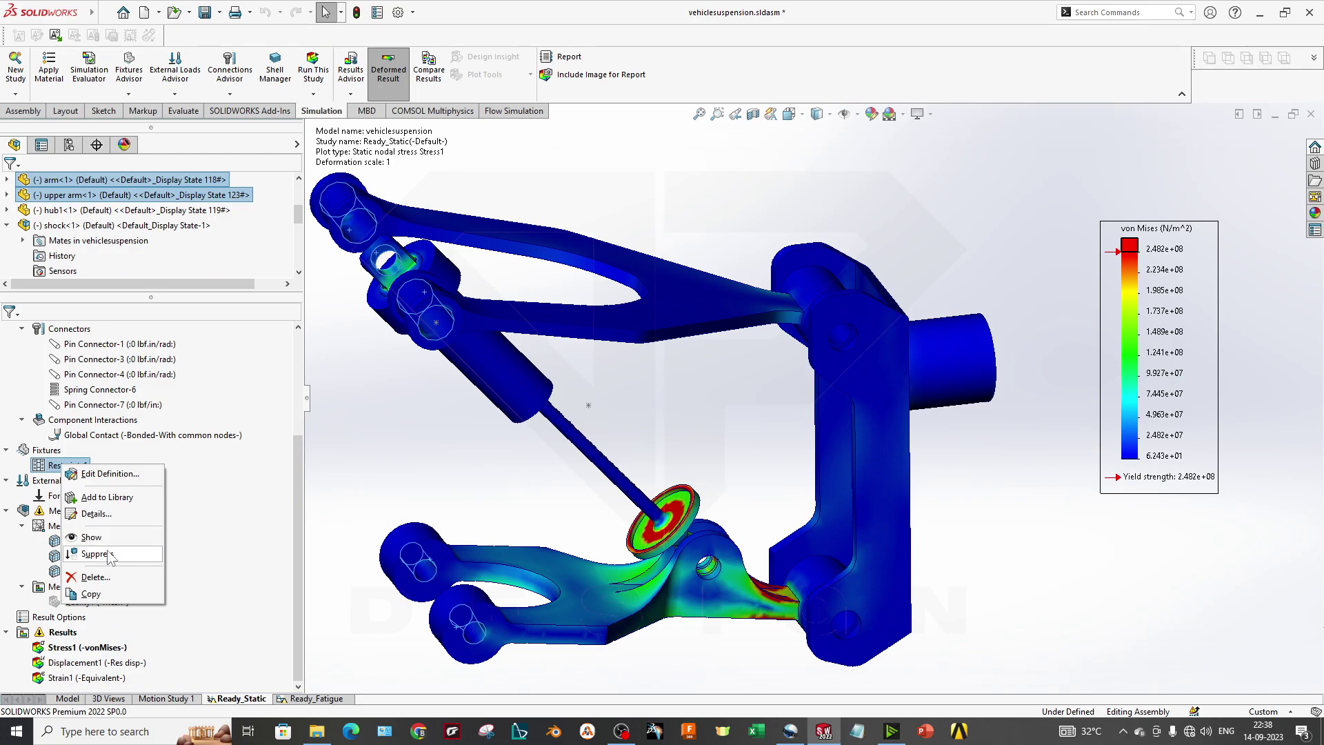
pyautogui.click(91, 537)
pyautogui.click(400, 555)
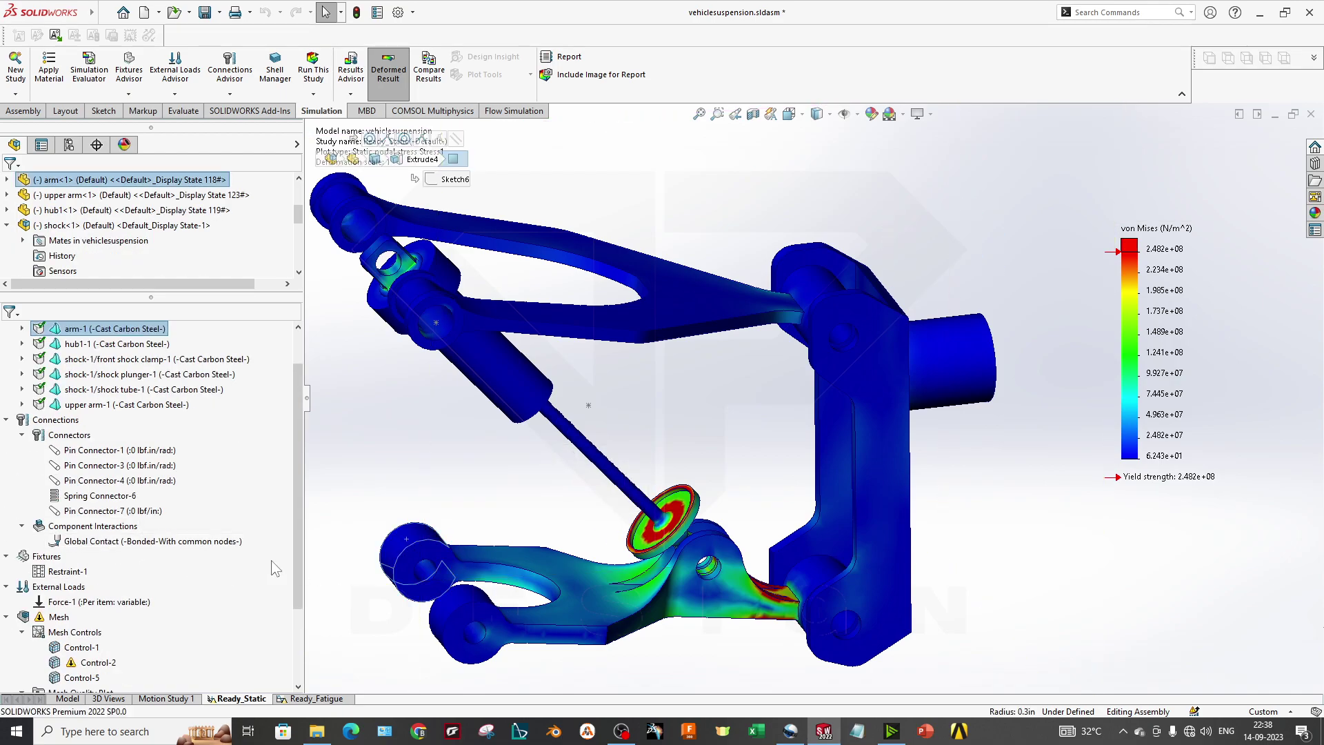
pyautogui.scroll(4, 567, 540)
pyautogui.click(620, 556)
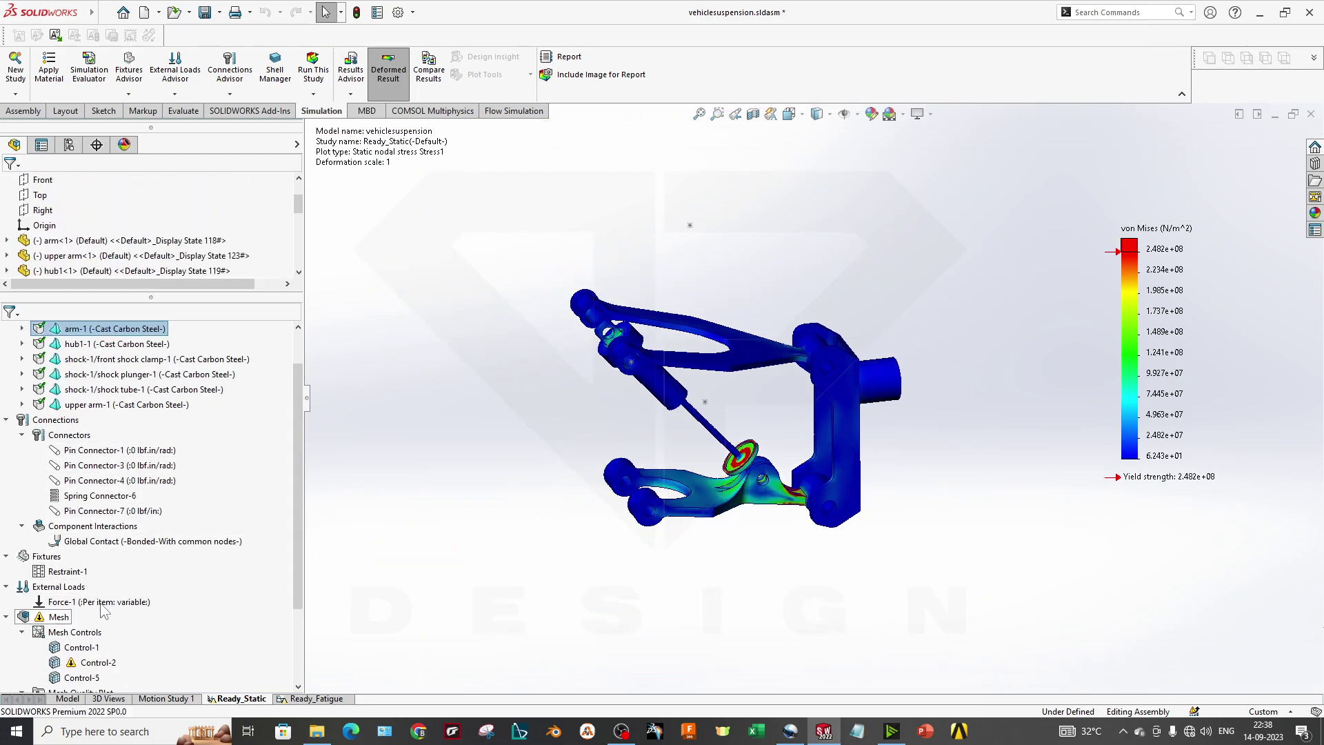
# Animate the Stress1 plot, watch how the suspension deforms under load, and close the animation without saving a video.
pyautogui.rightClick(1186, 372)
pyautogui.click(1212, 495)
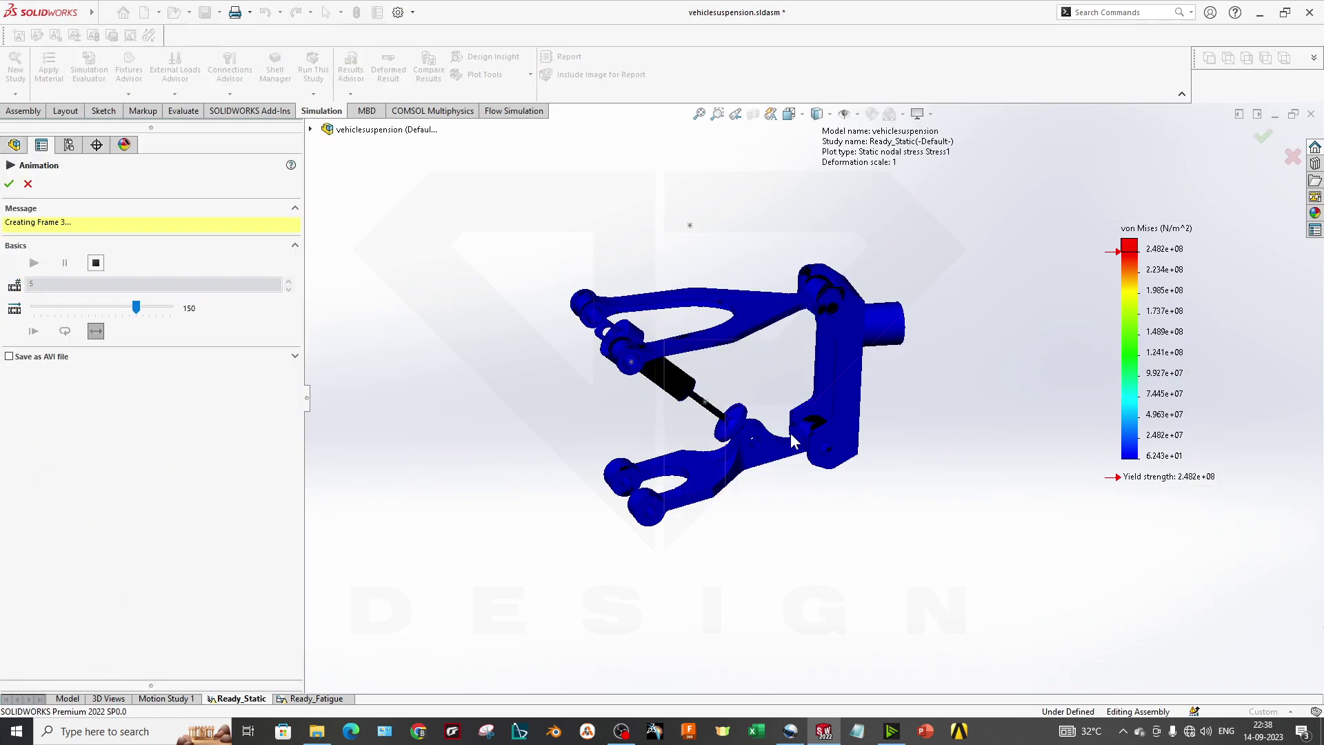
pyautogui.scroll(-3, 732, 452)
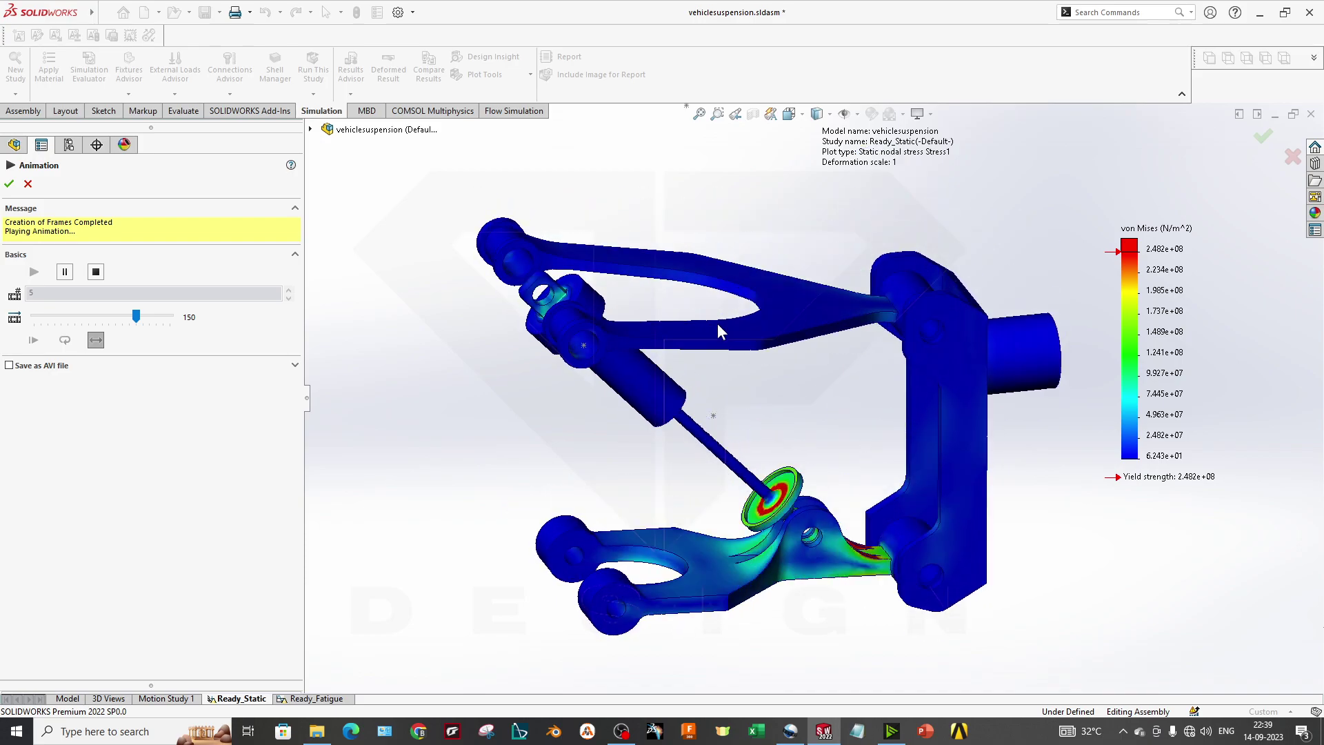
pyautogui.click(28, 184)
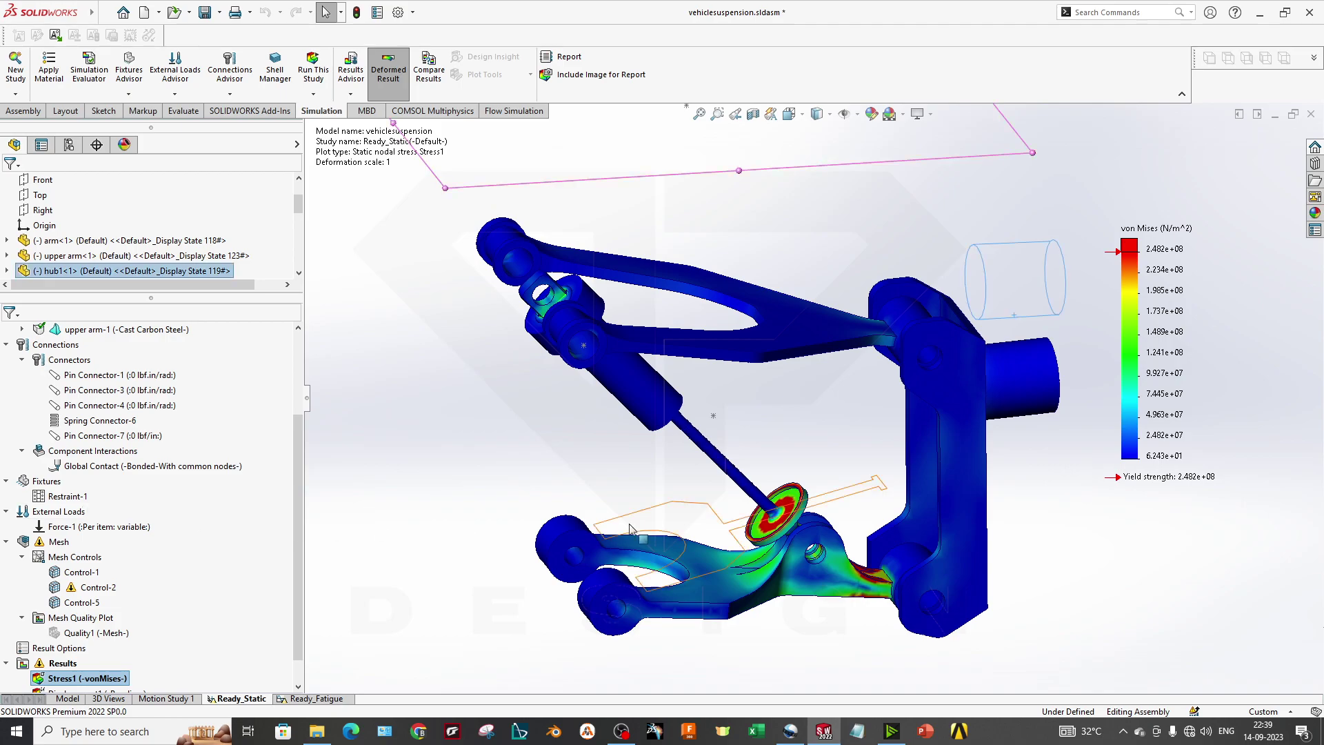
pyautogui.scroll(2, 646, 531)
pyautogui.scroll(-2, 793, 469)
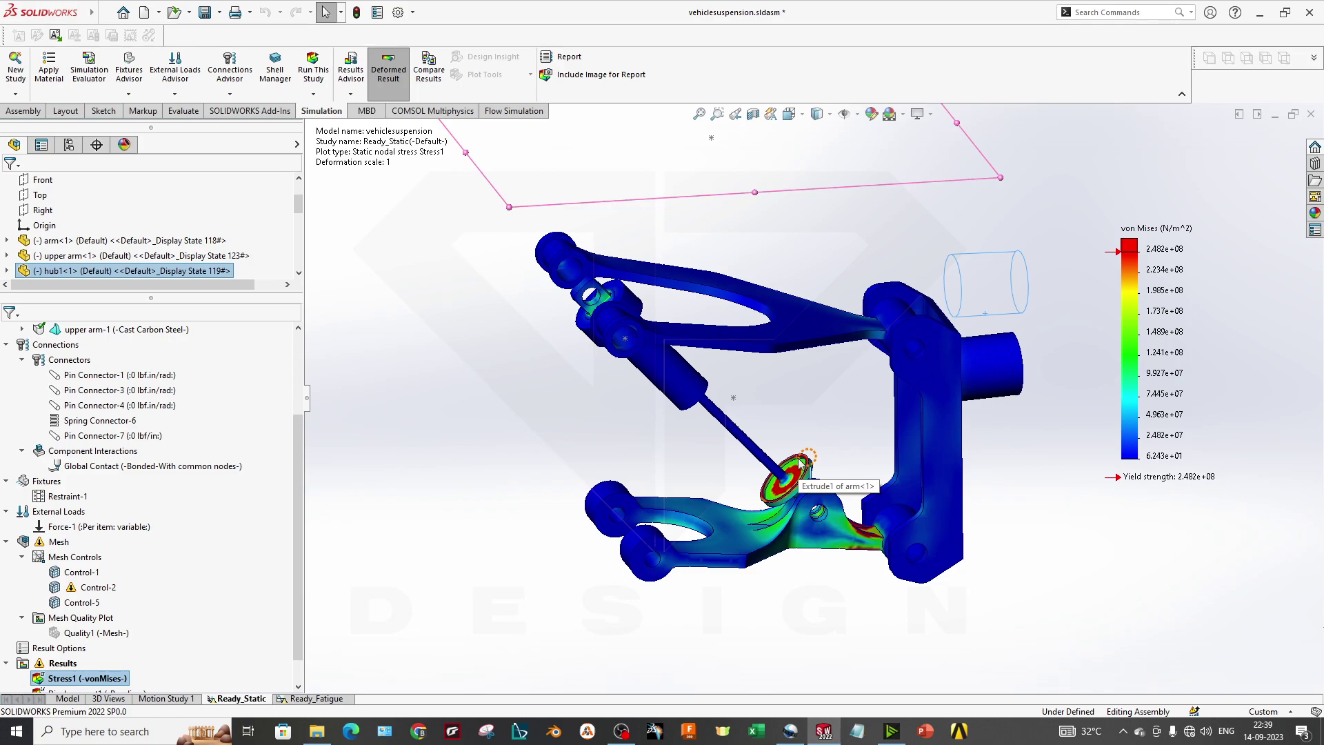
pyautogui.click(672, 457)
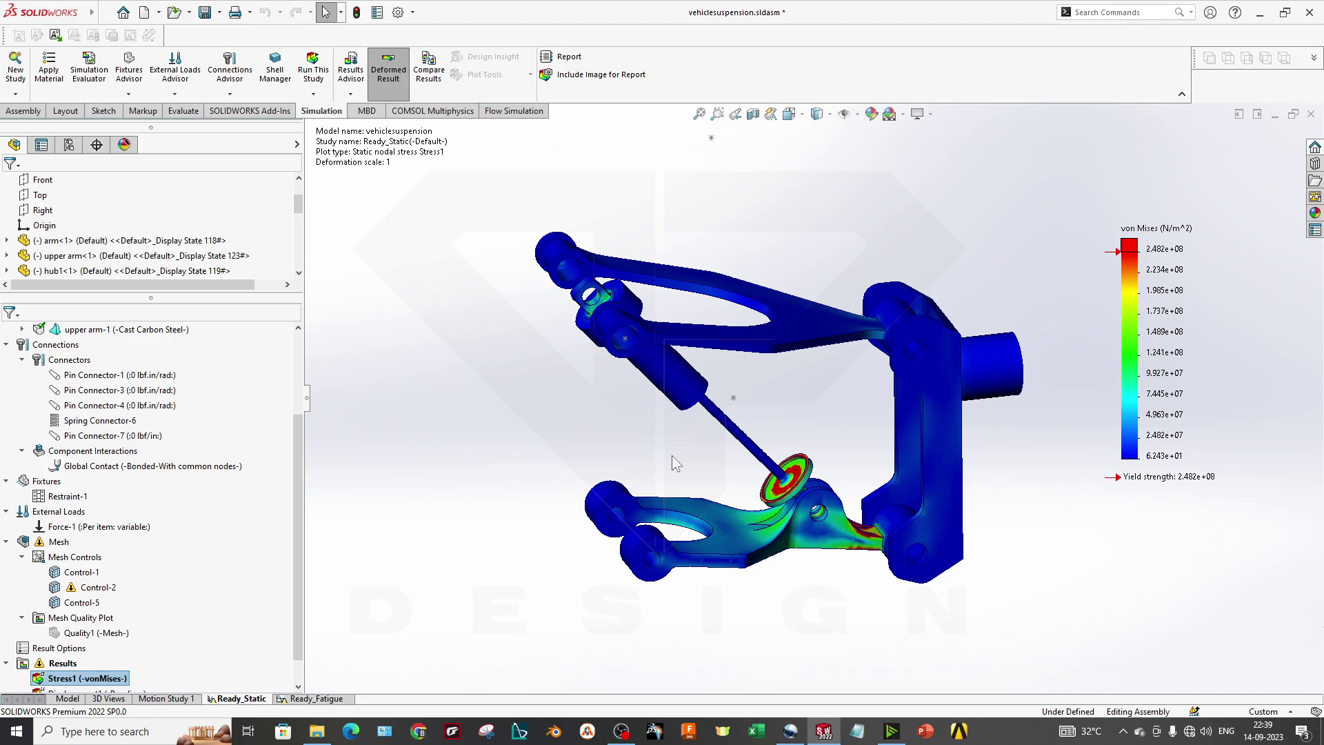